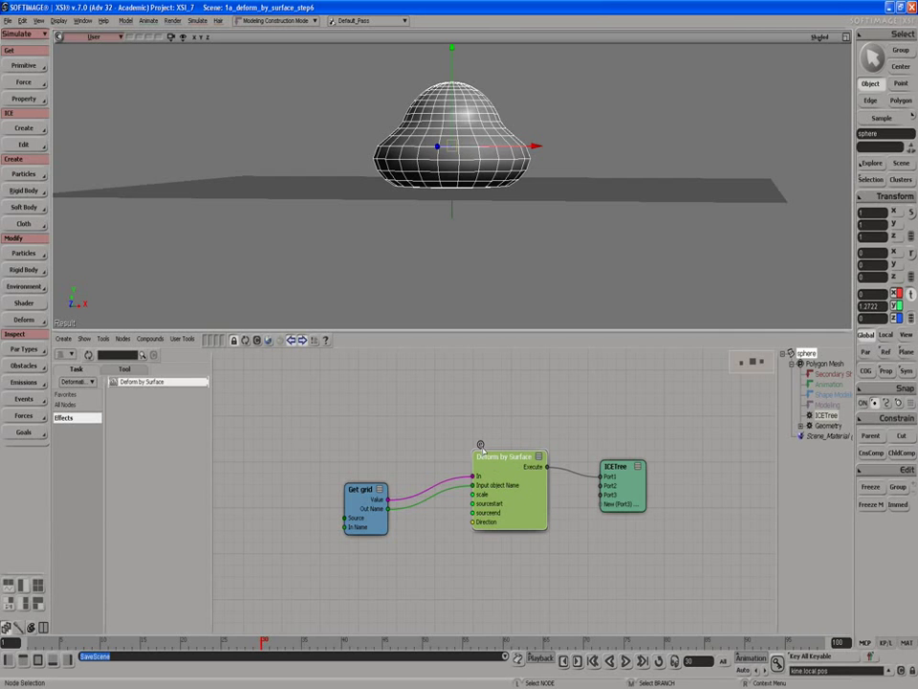
Set the Deform by Surface node's scale to 1.384 and its sourceend to 1.887
double_click(527, 486)
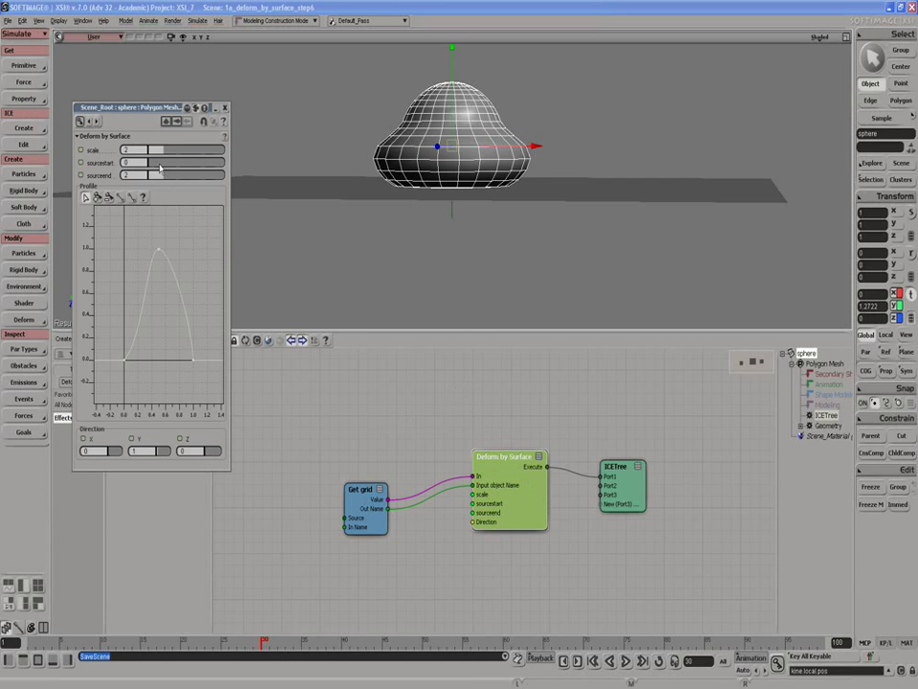
mouse_move(160, 151)
mouse_down()
mouse_move(152, 149)
mouse_move(170, 151)
mouse_move(156, 145)
mouse_move(172, 175)
mouse_move(158, 175)
mouse_up()
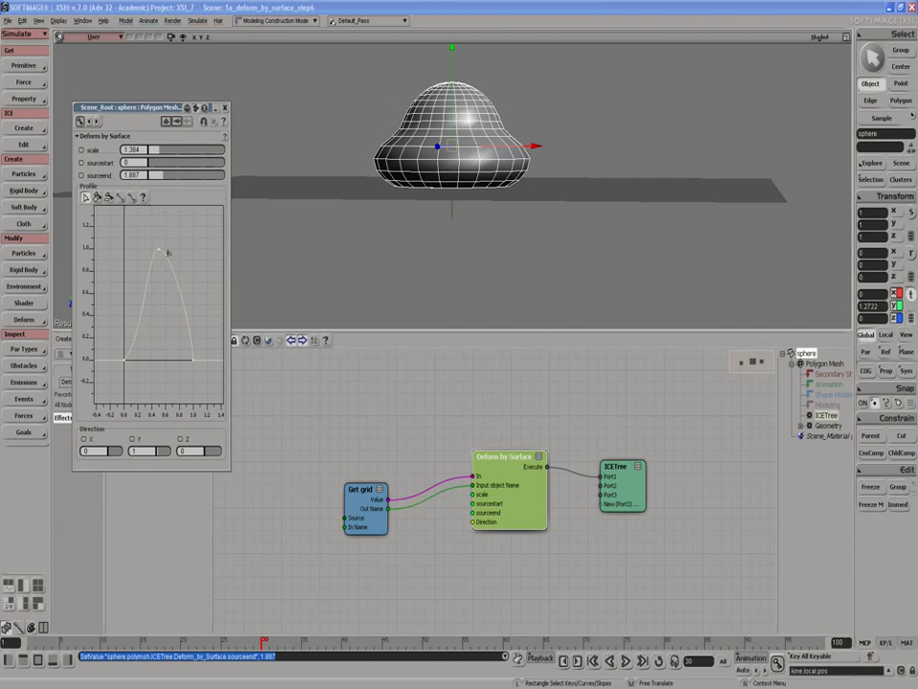
click(225, 108)
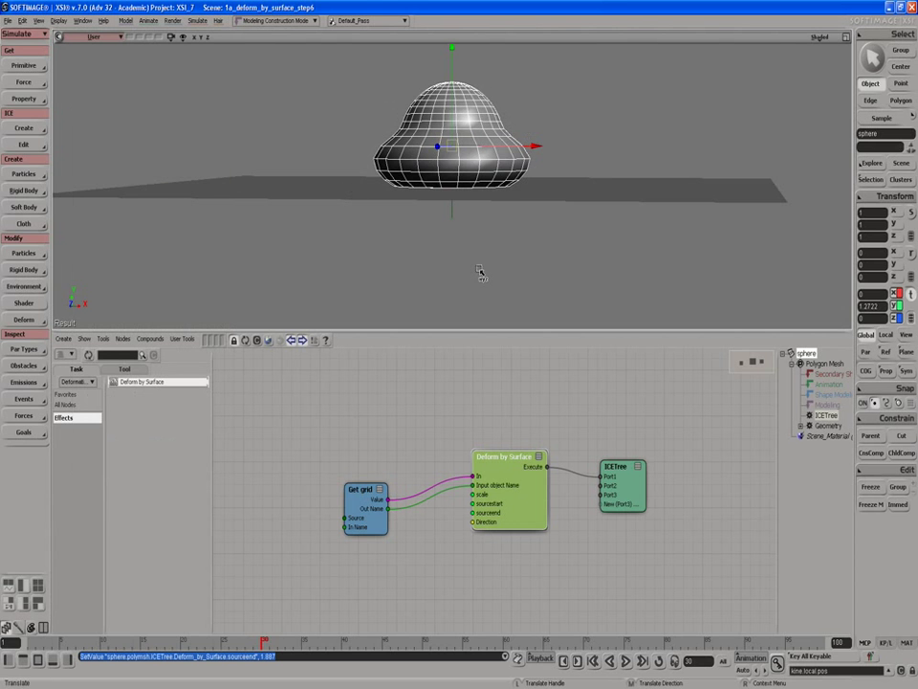
Open the setup buldge compound inside Deform by Surface and filter the available nodes by "mu"
click(480, 445)
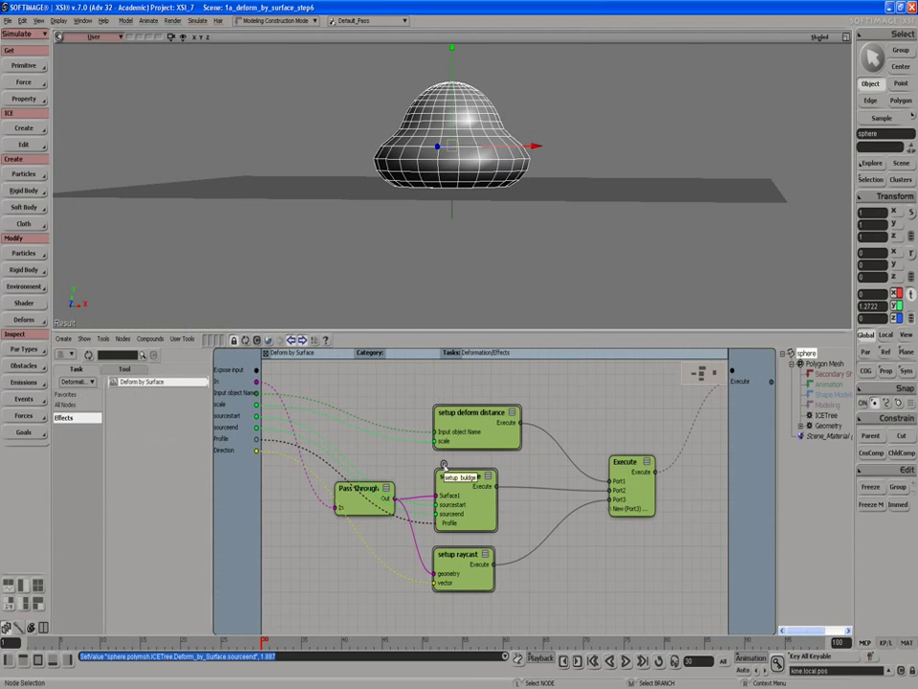
double_click(444, 465)
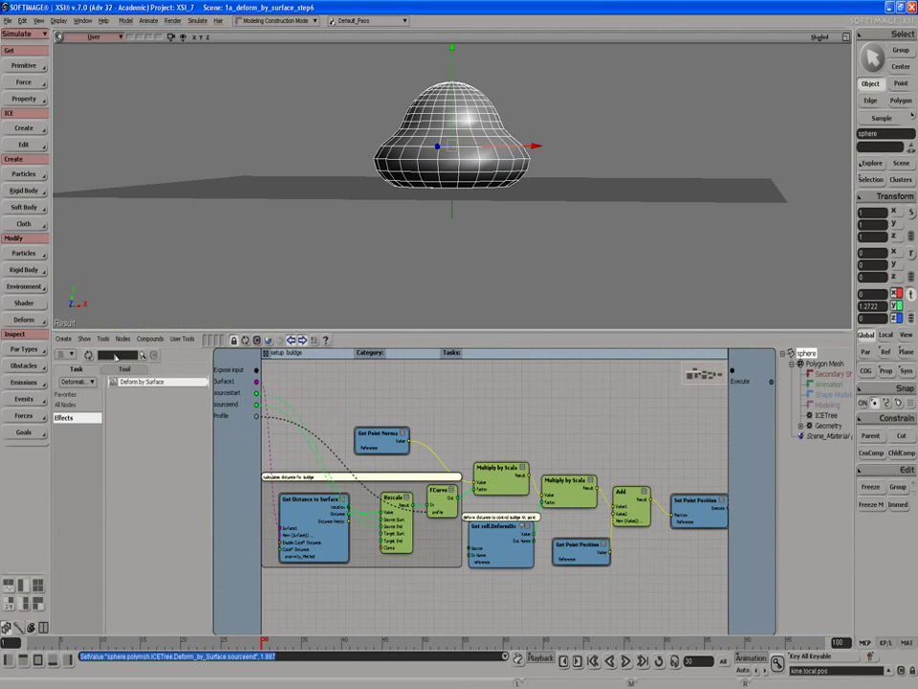
click(116, 356)
text(mu)
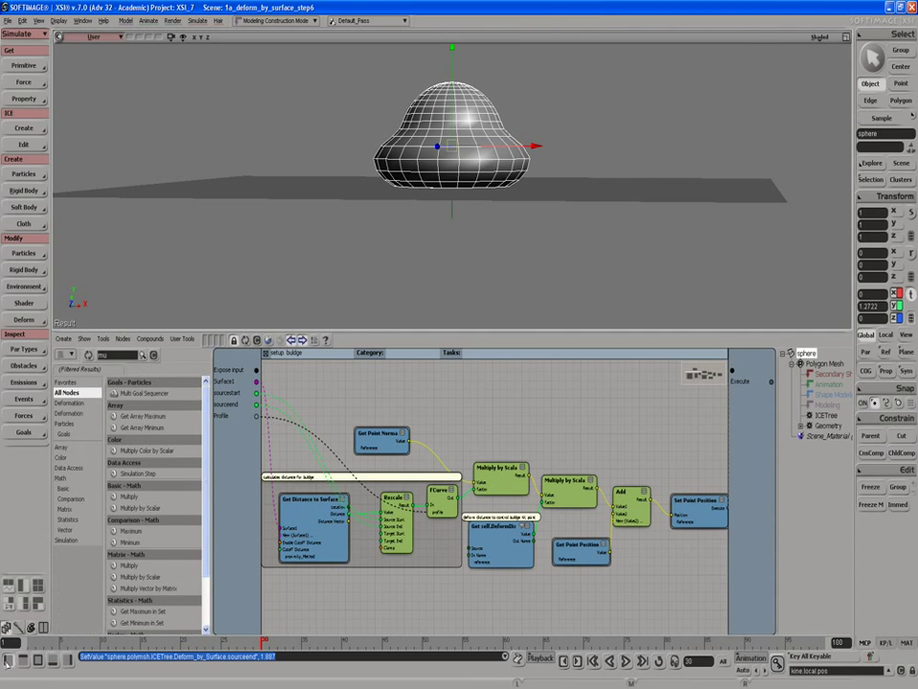
Hide the module menu and MCP panels, and insert a basic math Multiply by Scalar node between the second Multiply by Scalar and Add
click(7, 660)
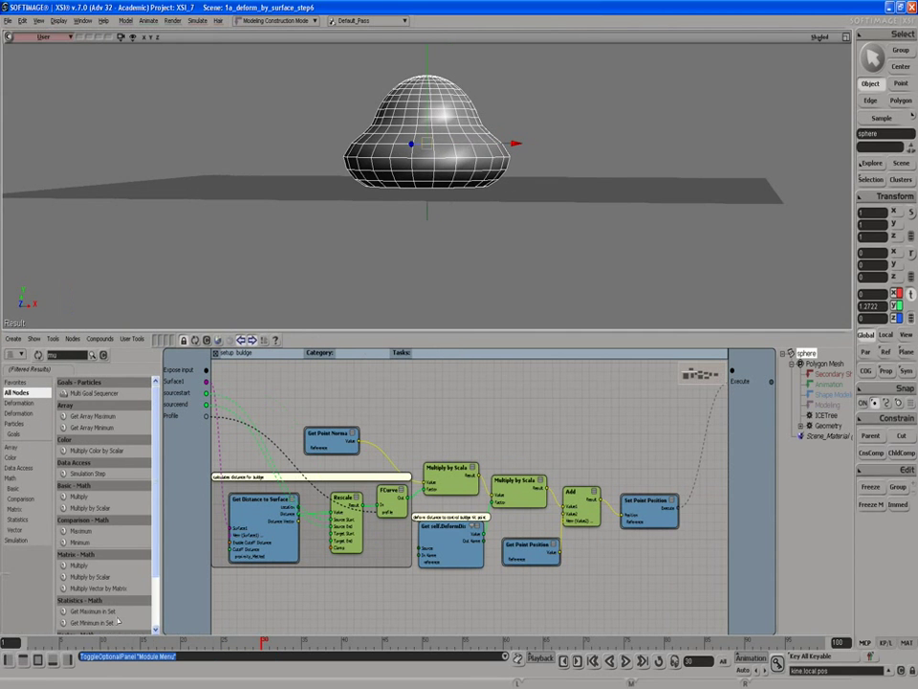
click(68, 660)
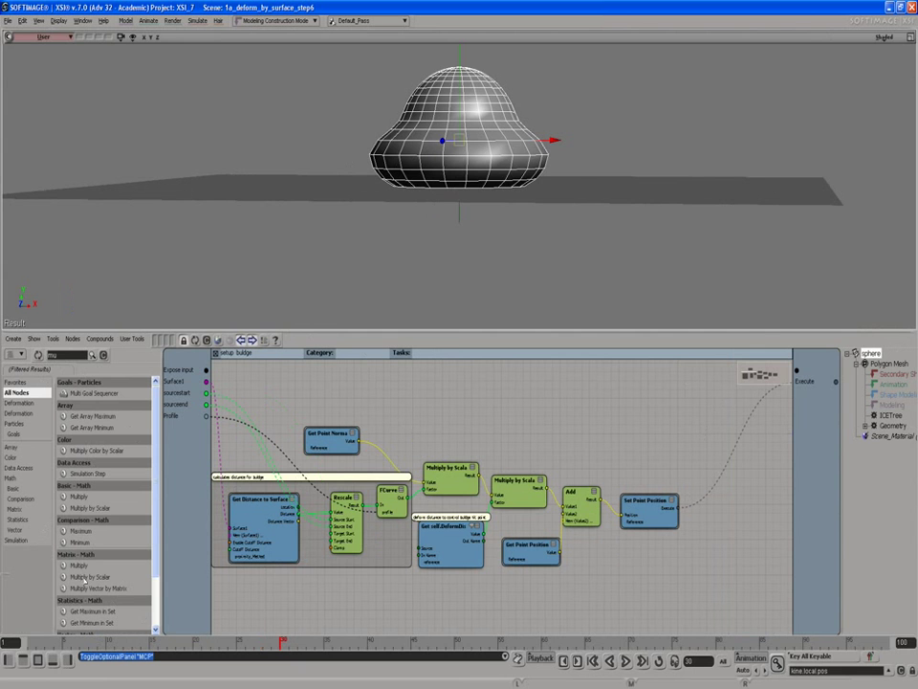
drag(84, 508, 557, 502)
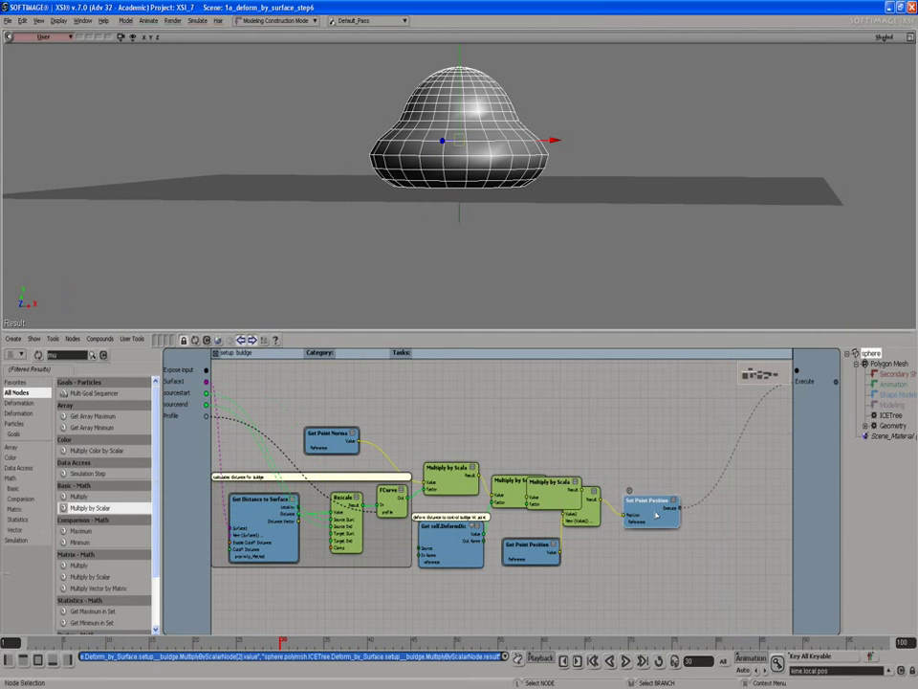
Spread out the Set Point Position, Add and new Multiply by Scalar nodes so they no longer overlap
drag(646, 500, 724, 497)
drag(600, 511, 652, 525)
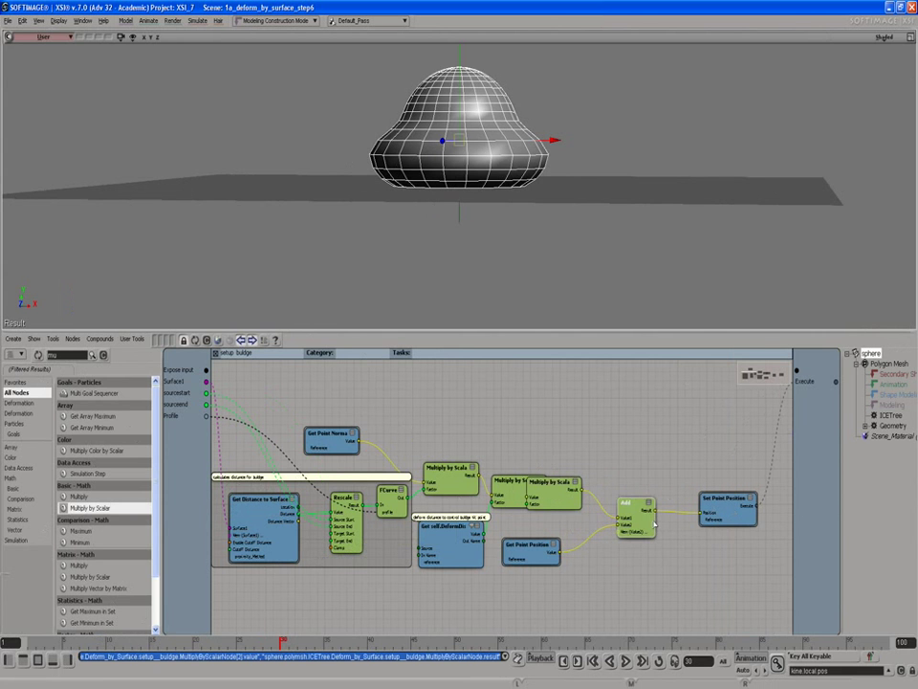
drag(551, 491, 584, 495)
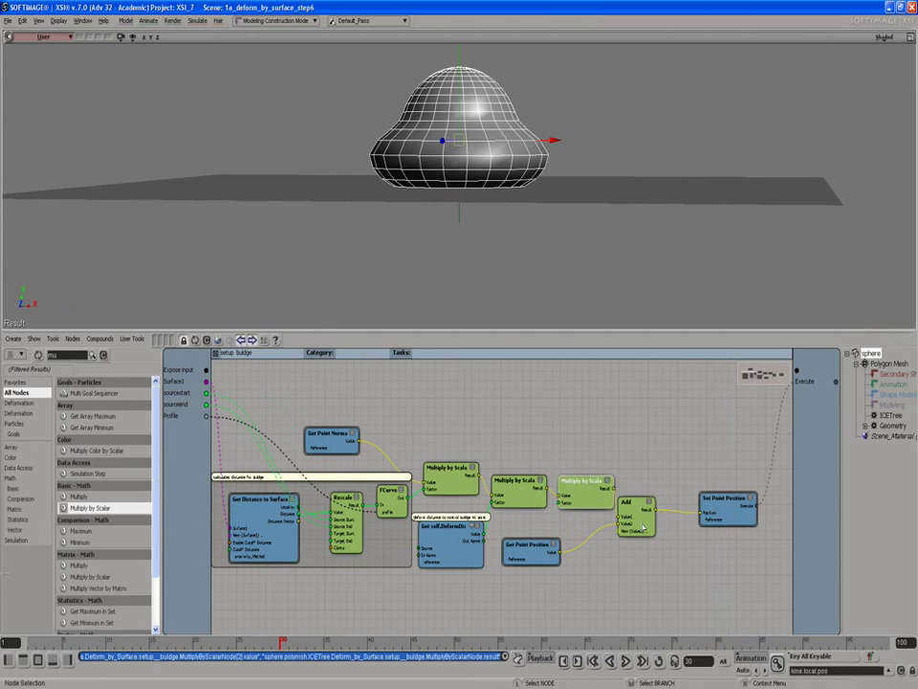
drag(644, 526, 662, 526)
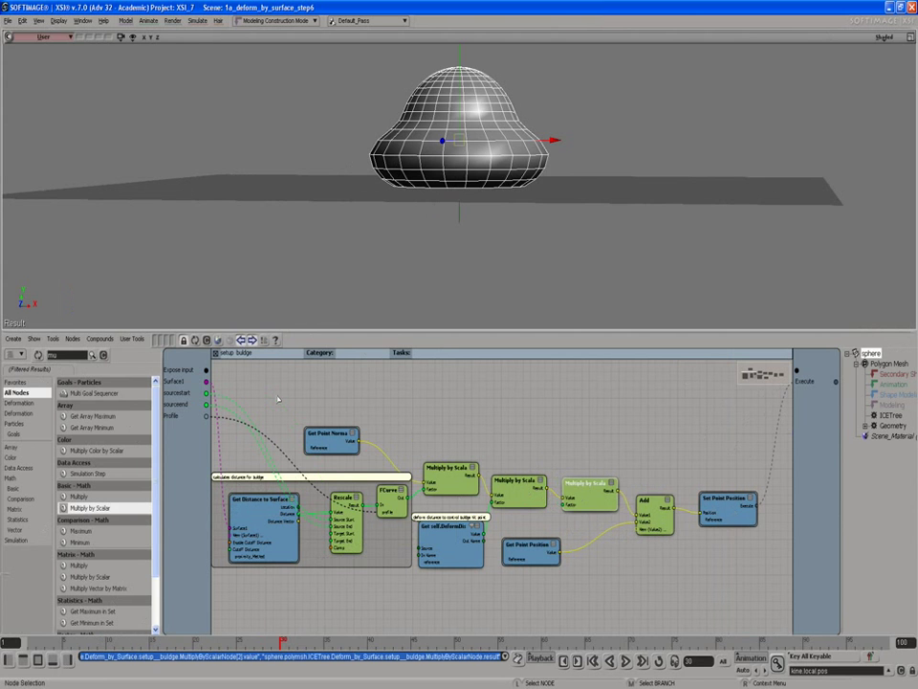
Expose the new Multiply by Scalar node's Factor on the setup buldge compound as "buldge size", and return to the parent compound
drag(206, 370, 567, 501)
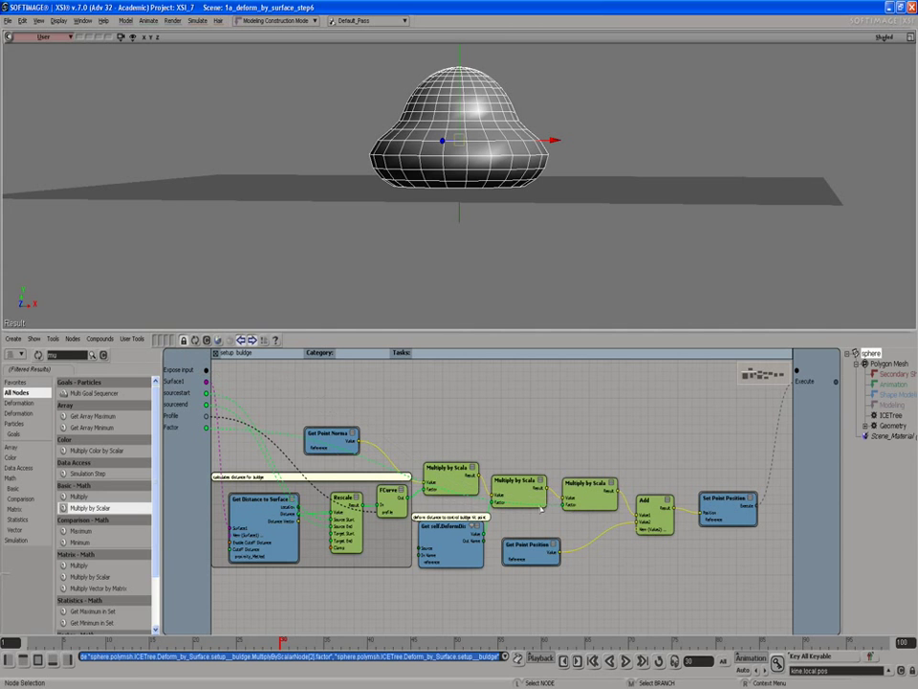
right_click(179, 433)
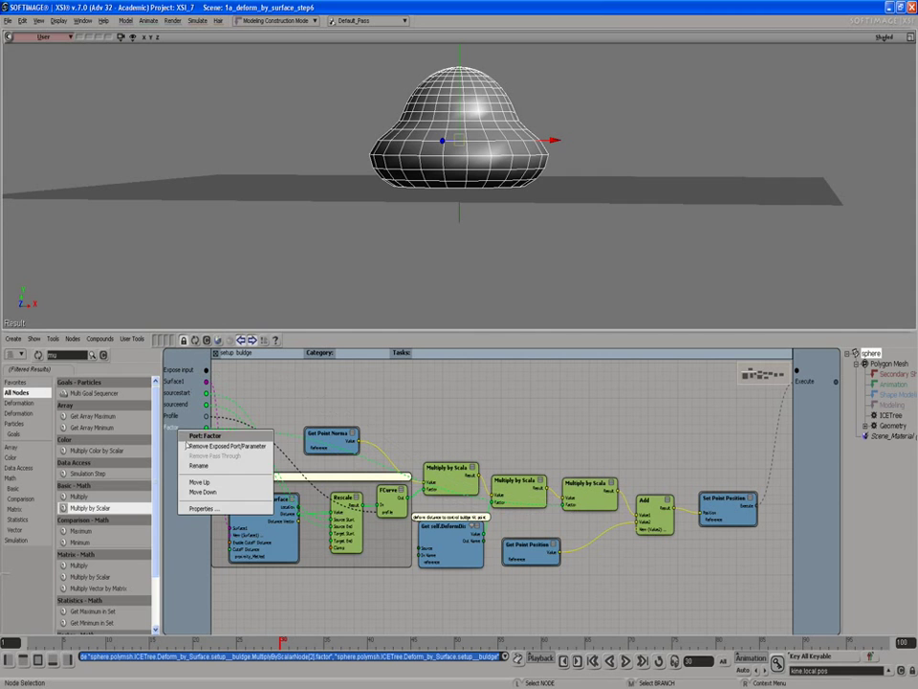
click(206, 464)
text(D)
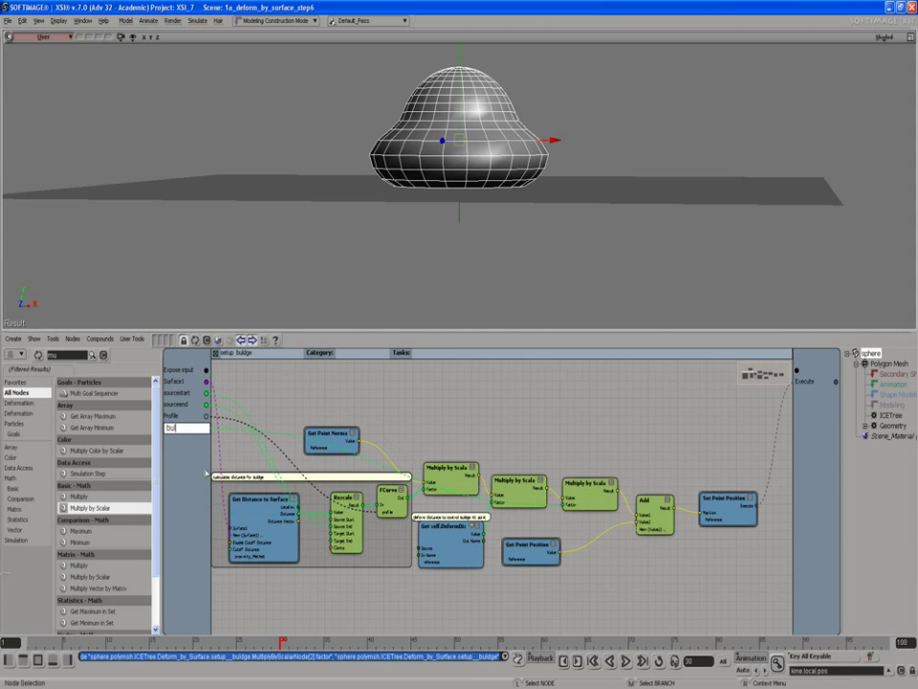
text(udge)
key(Return)
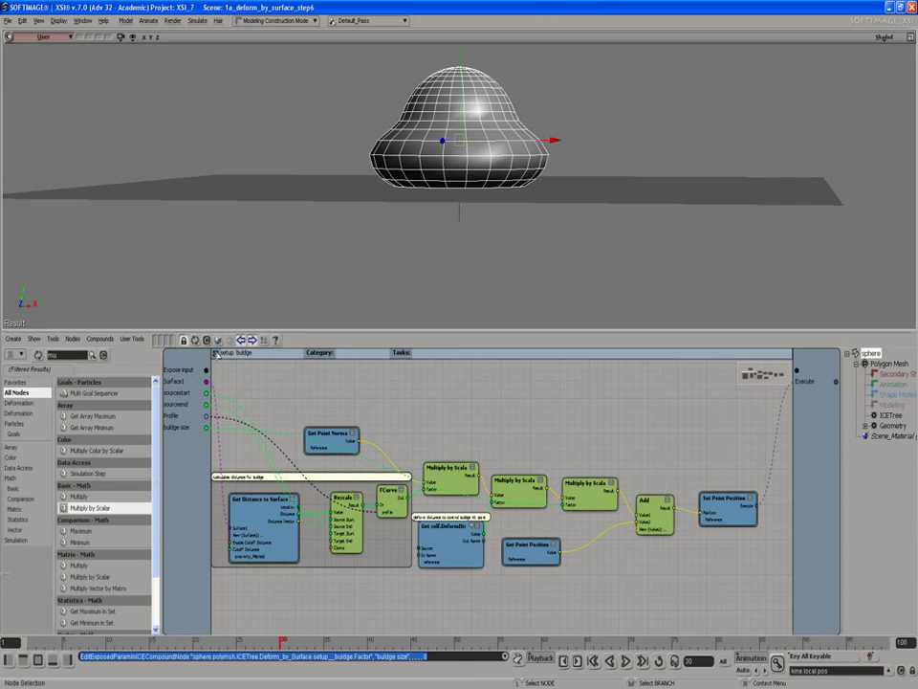
click(216, 353)
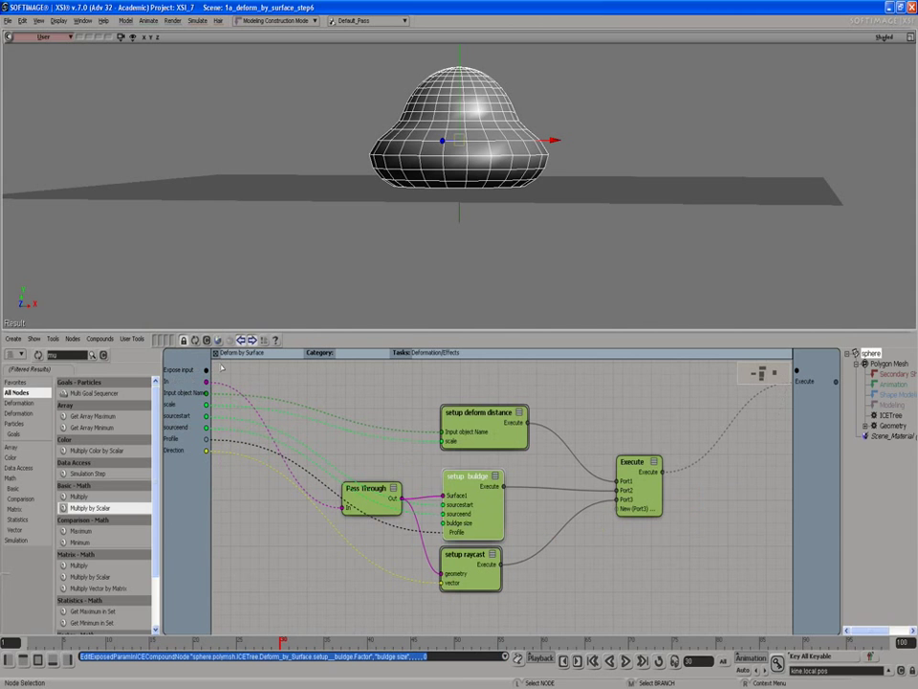
Set the setup buldge node's buldge size to 0.881
double_click(467, 483)
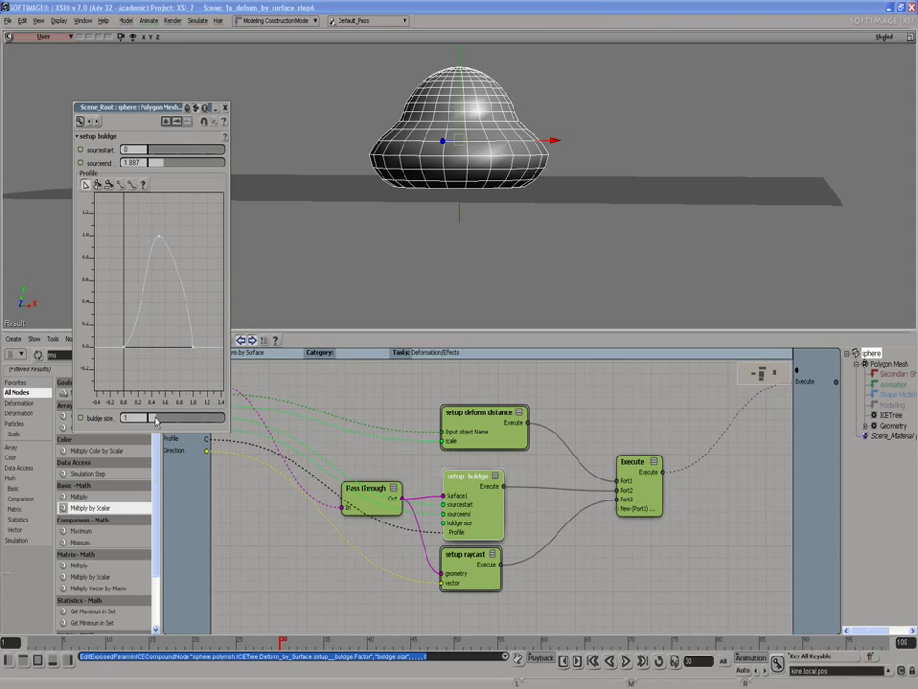
mouse_move(148, 418)
mouse_down()
mouse_move(170, 420)
mouse_move(157, 403)
mouse_up()
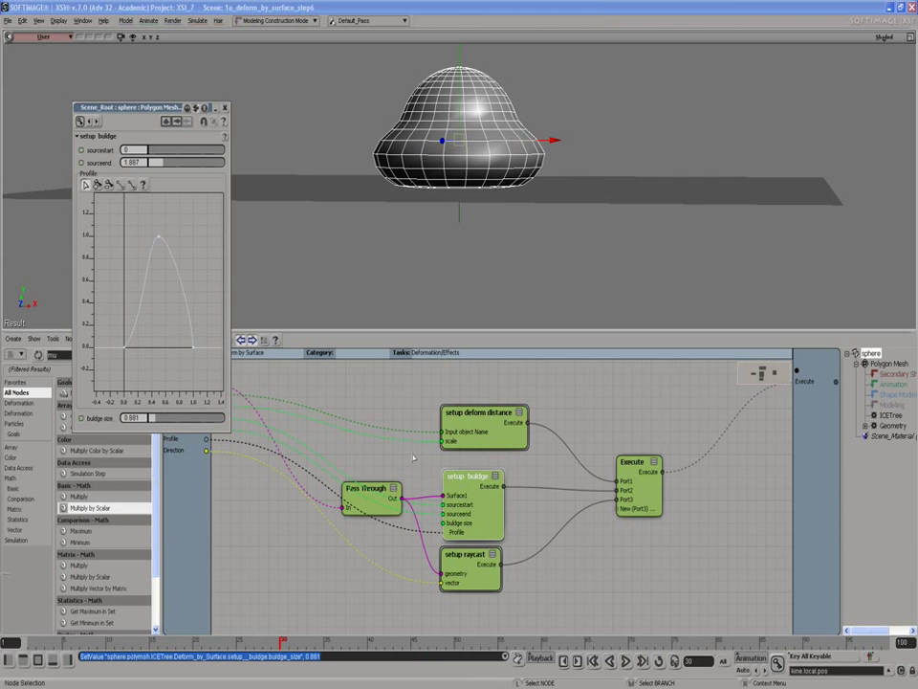
click(225, 107)
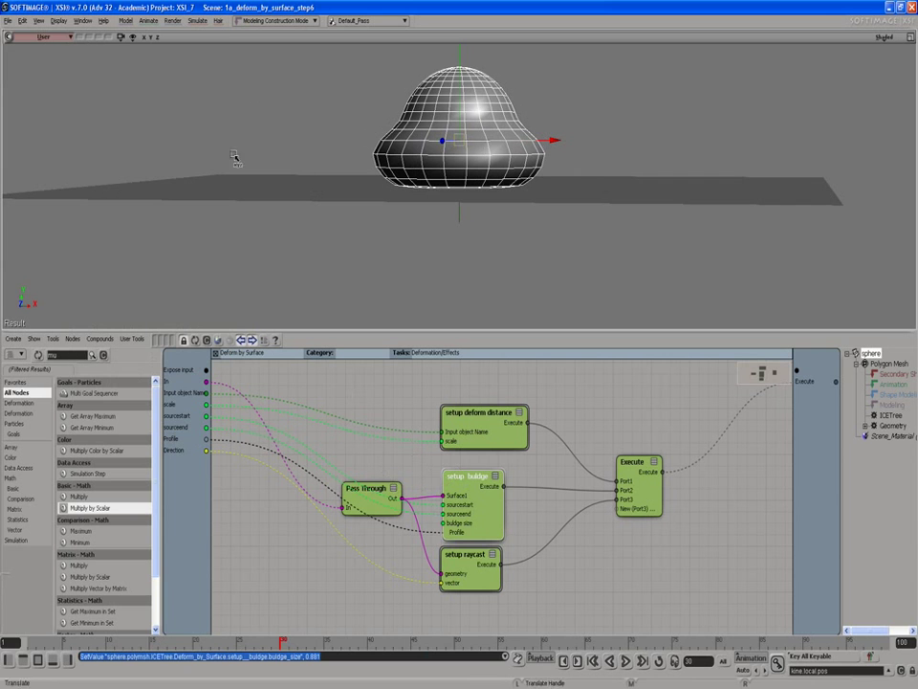
Expose the setup buldge node's buldge size on the Deform by Surface compound and move the exposed port up until it sits above scale
drag(443, 523, 309, 441)
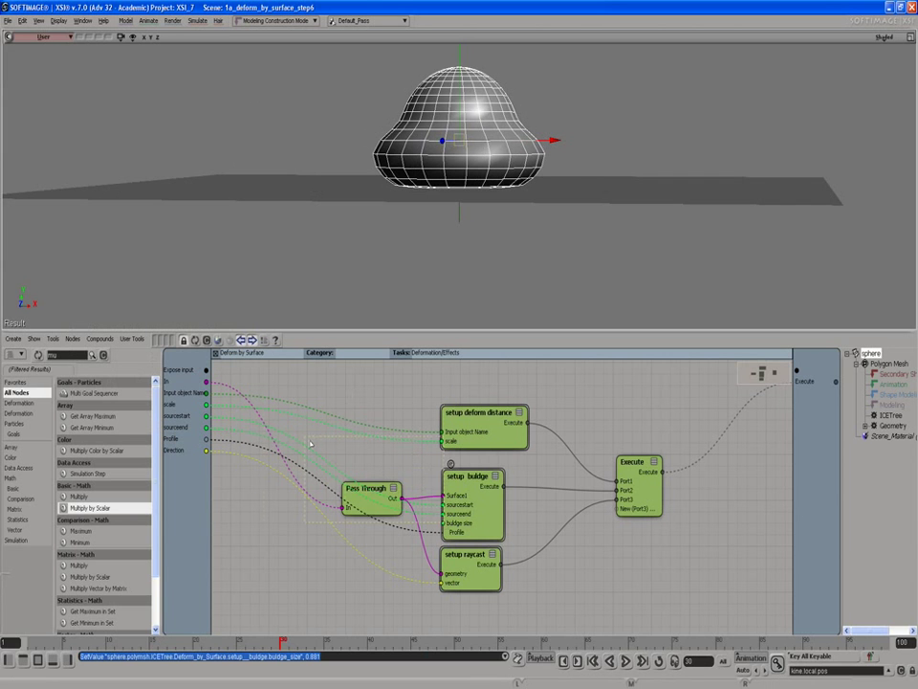
drag(206, 370, 444, 523)
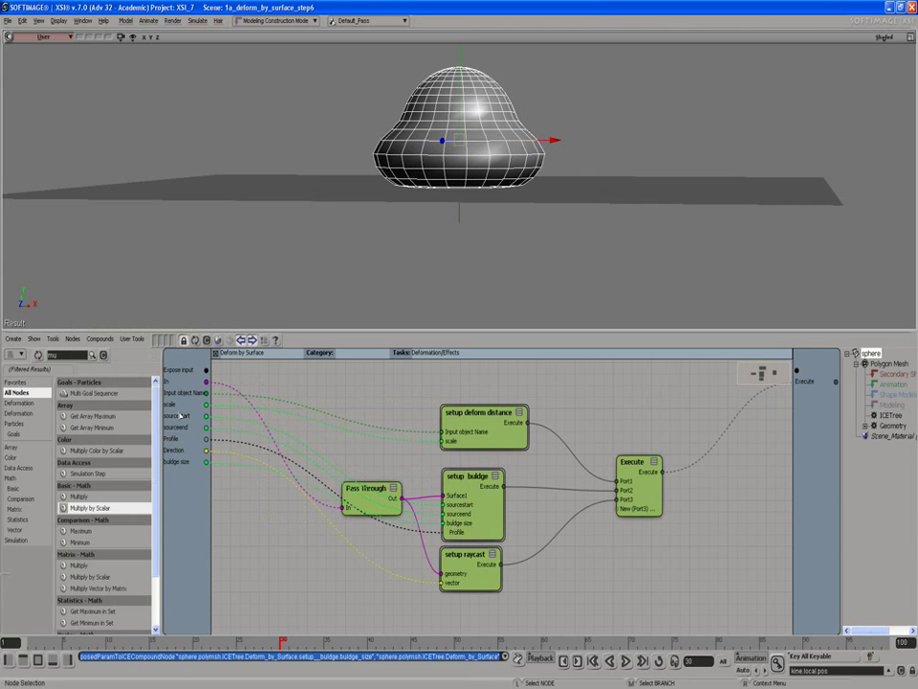
right_click(182, 462)
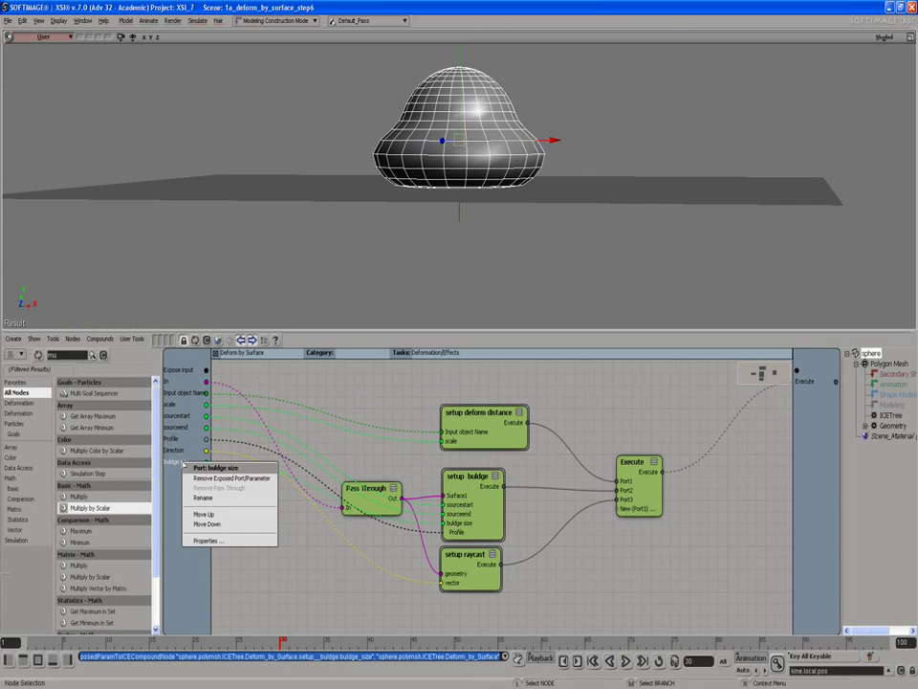
click(205, 516)
right_click(174, 451)
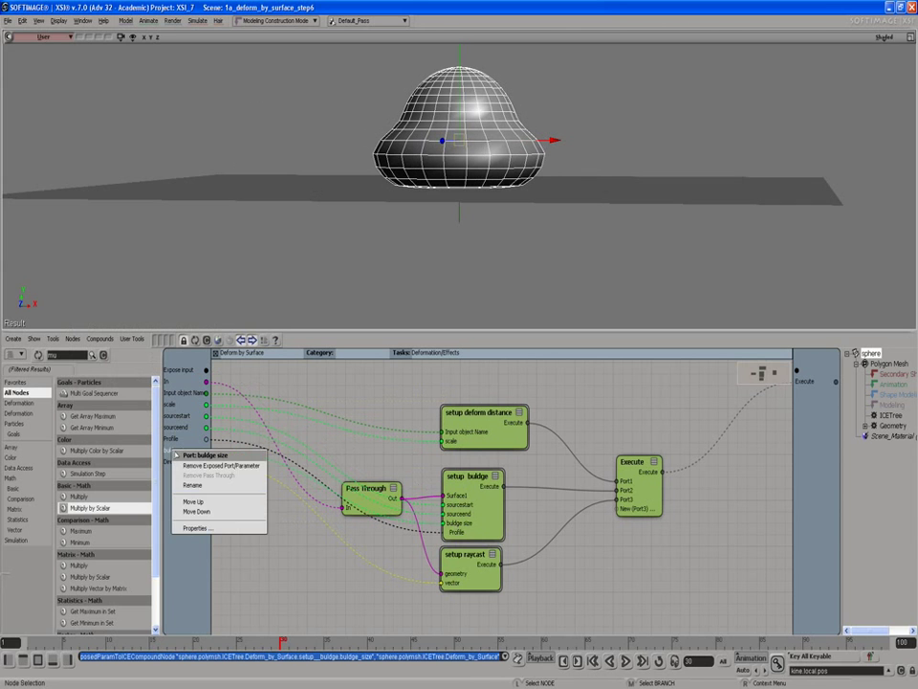
click(201, 499)
right_click(168, 444)
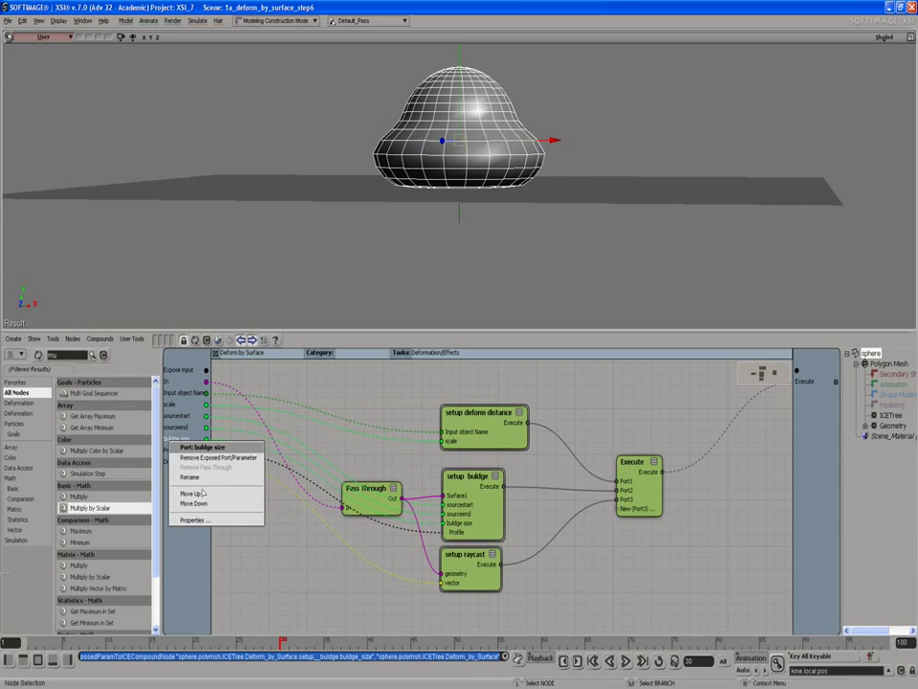
click(202, 495)
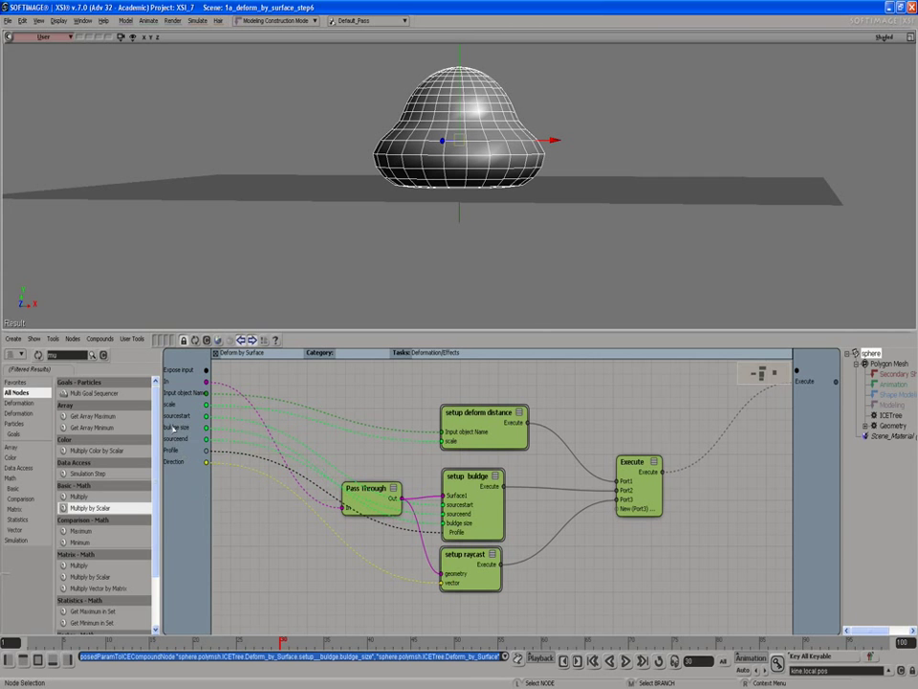
right_click(174, 429)
click(196, 477)
right_click(176, 415)
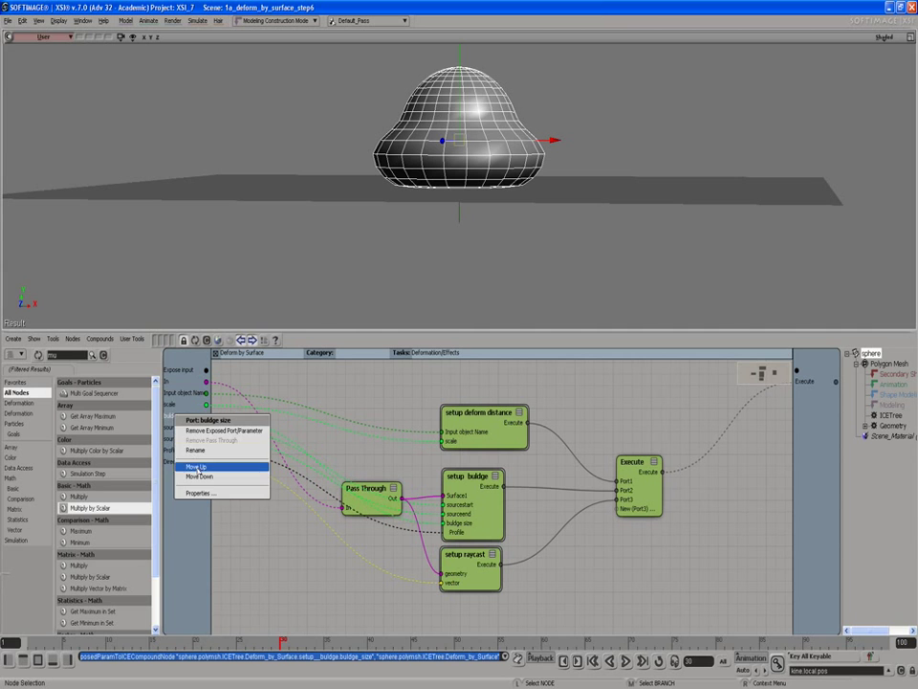
click(197, 465)
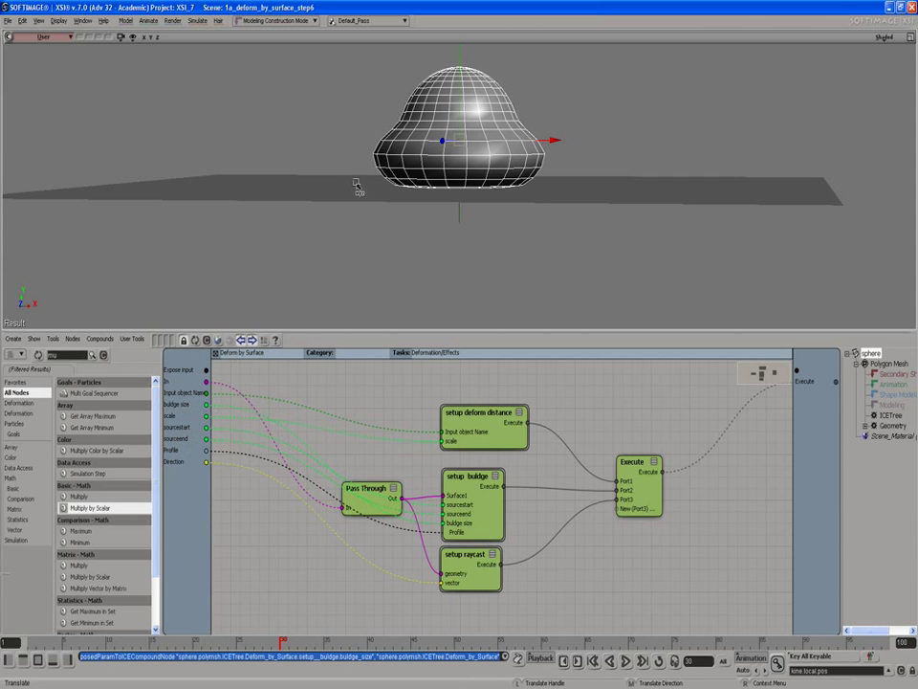
Return to the main ICE tree, try a larger buldge size on the Deform by Surface node, and set it to 1
click(215, 354)
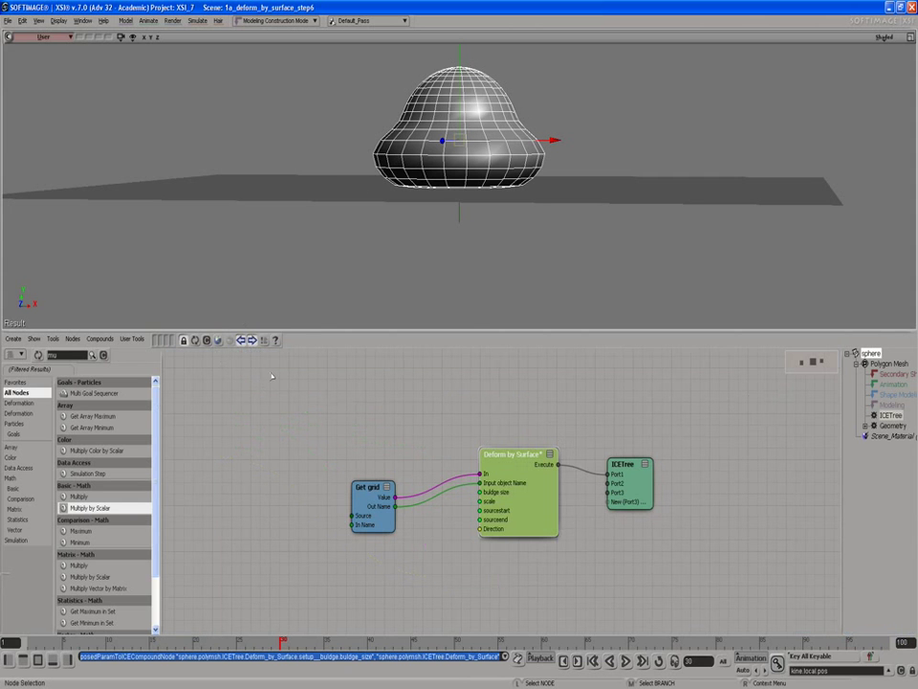
double_click(516, 499)
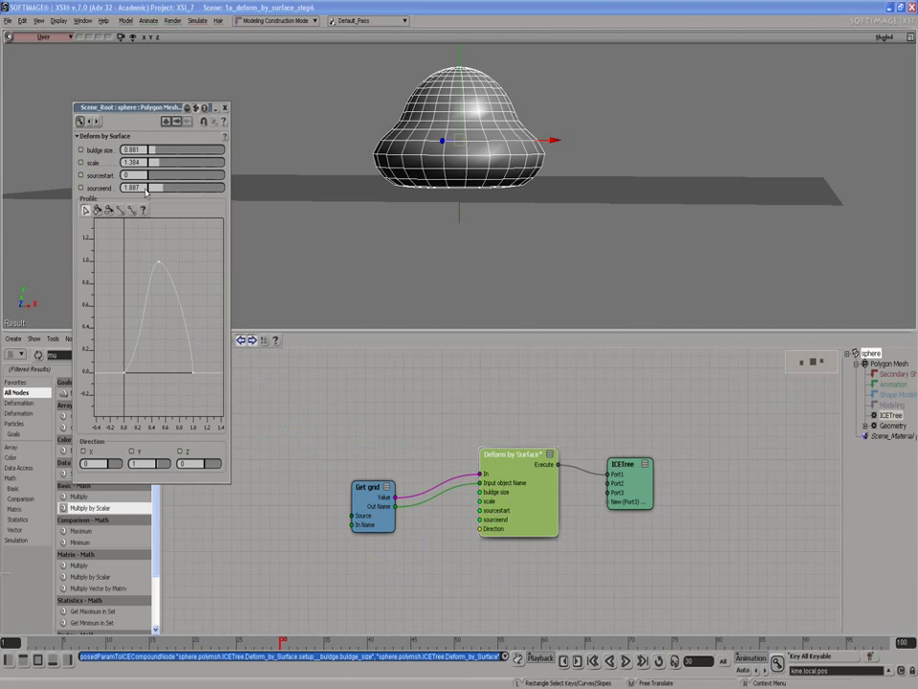
mouse_move(150, 149)
mouse_down()
mouse_move(197, 149)
mouse_move(159, 150)
mouse_up()
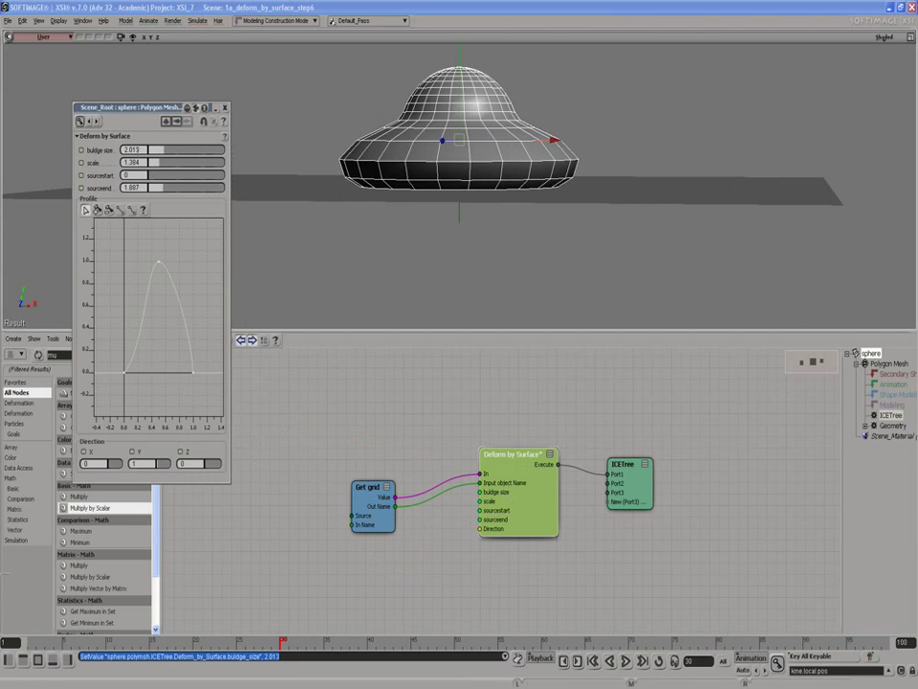
text(1)
key(Return)
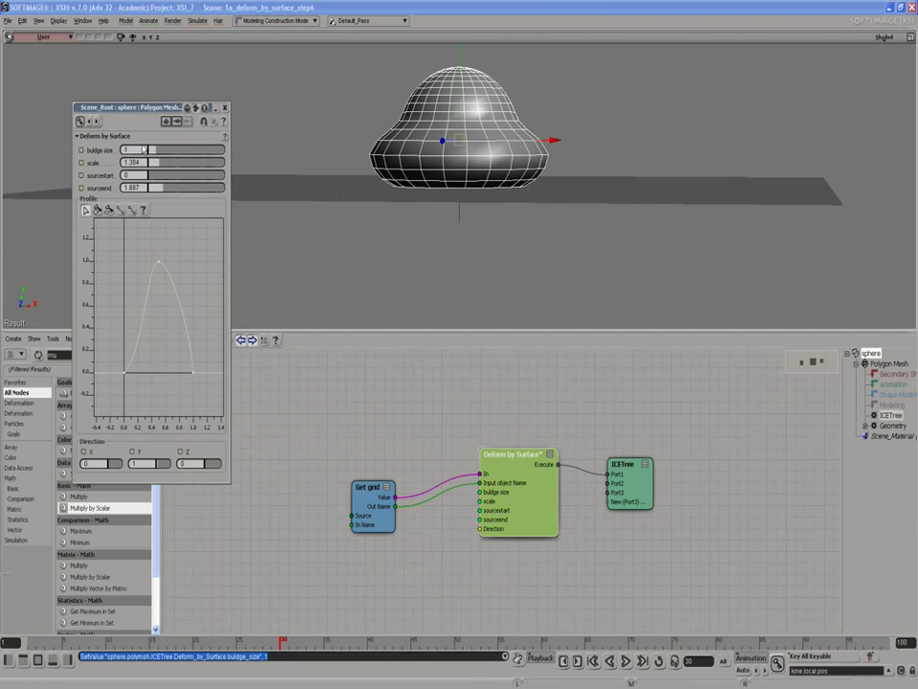
click(224, 111)
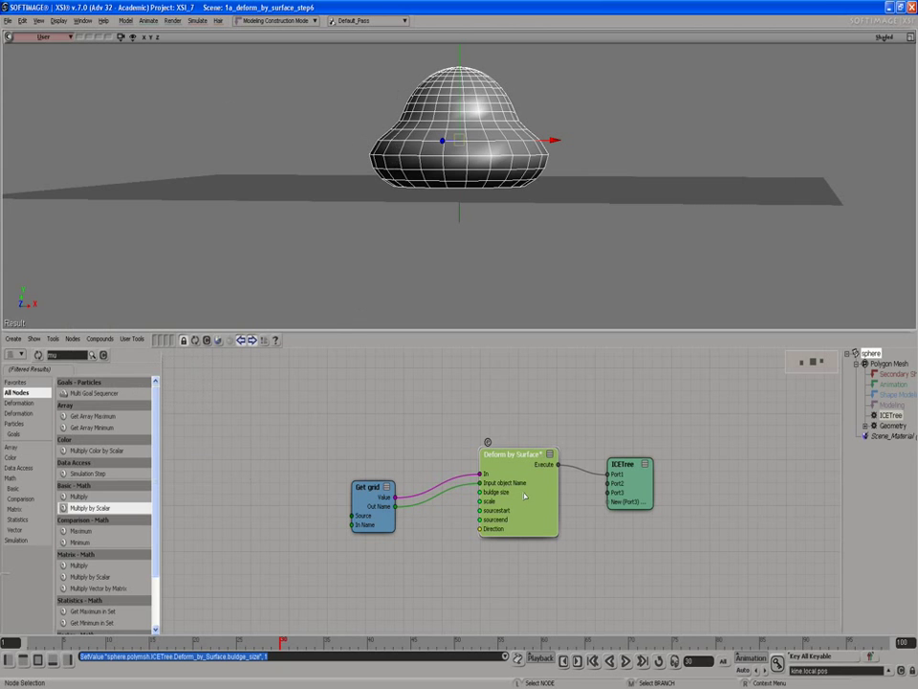
Open the setup buldge compound inside Deform by Surface and move its Get Point Normal node slightly up and to the left
click(488, 442)
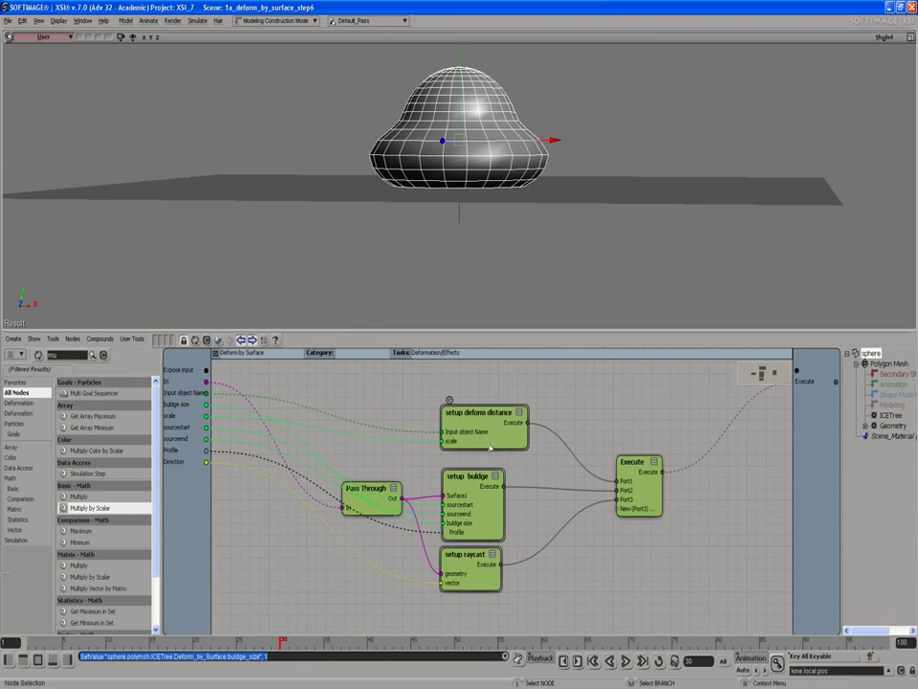
double_click(450, 464)
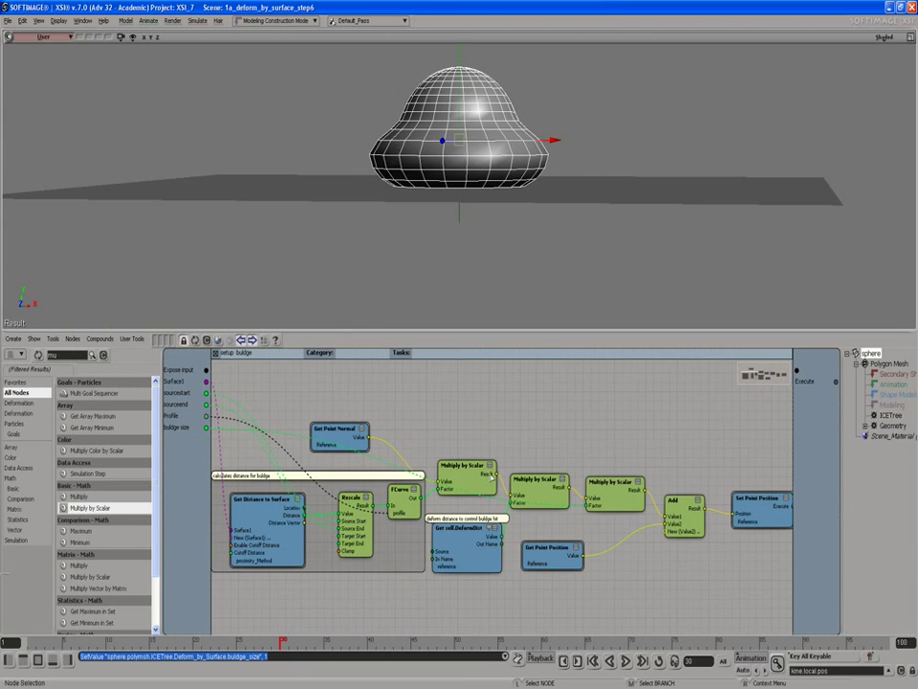
drag(346, 430, 337, 419)
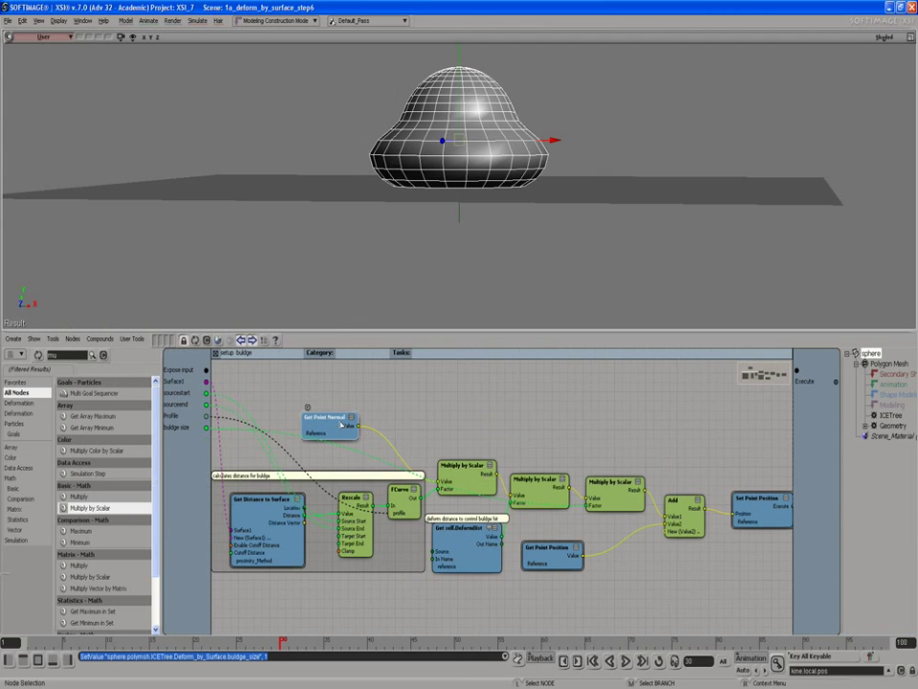
drag(341, 418, 337, 413)
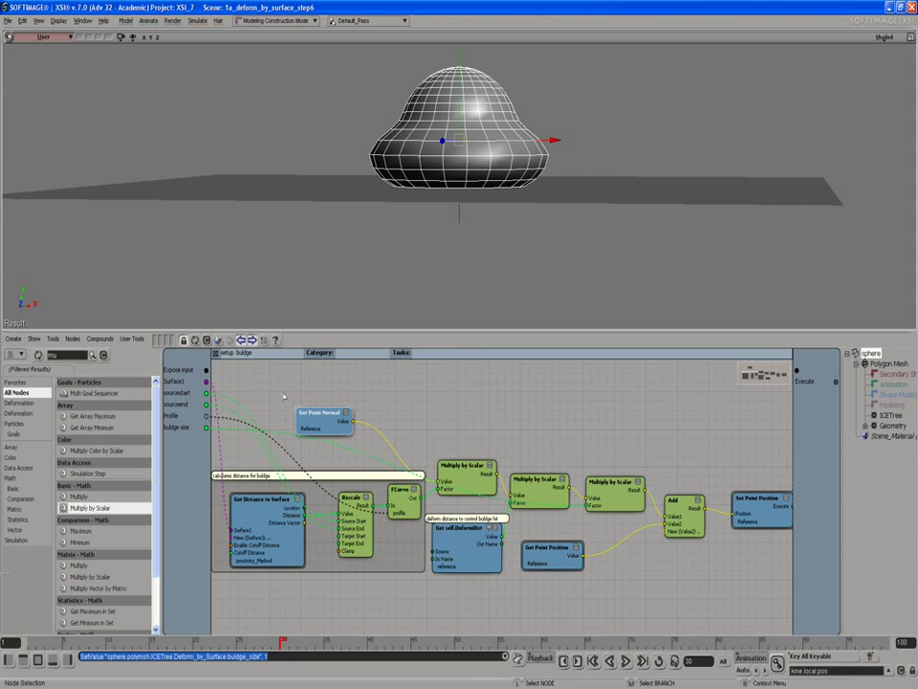
double_click(75, 357)
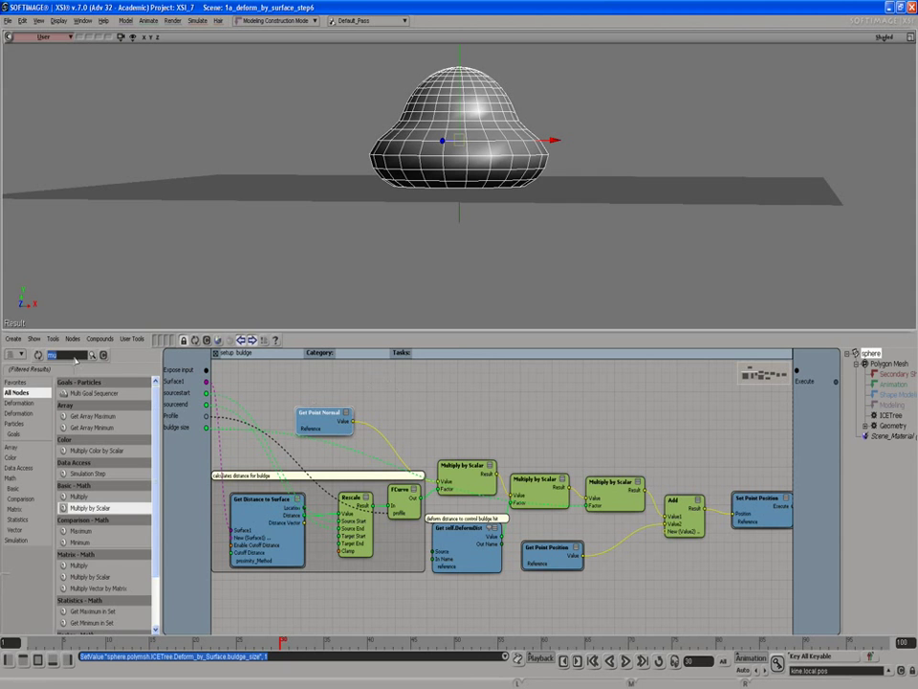
key(BackSpace)
text(co)
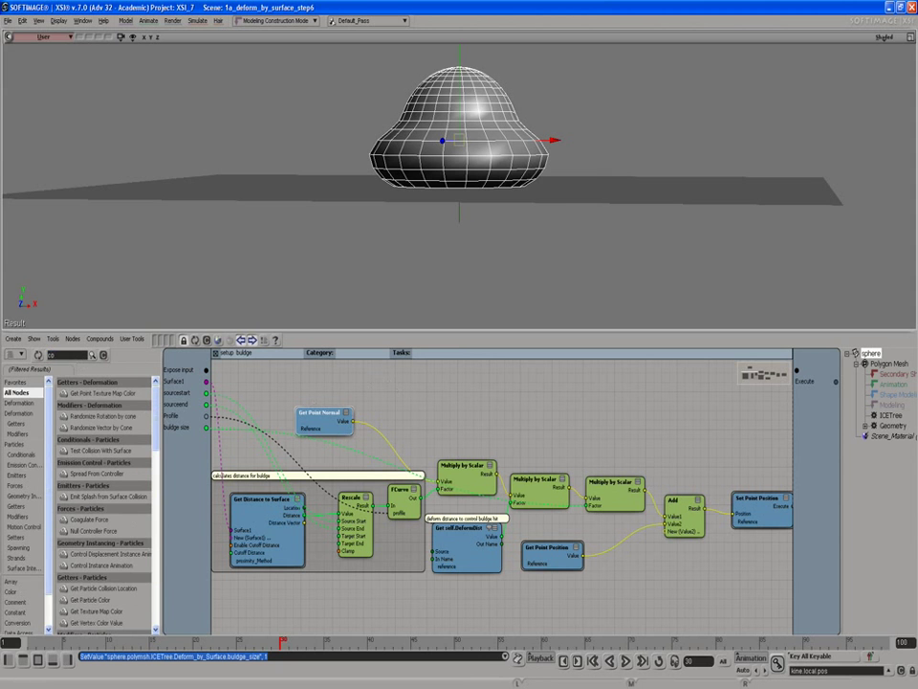
text(n)
text(f)
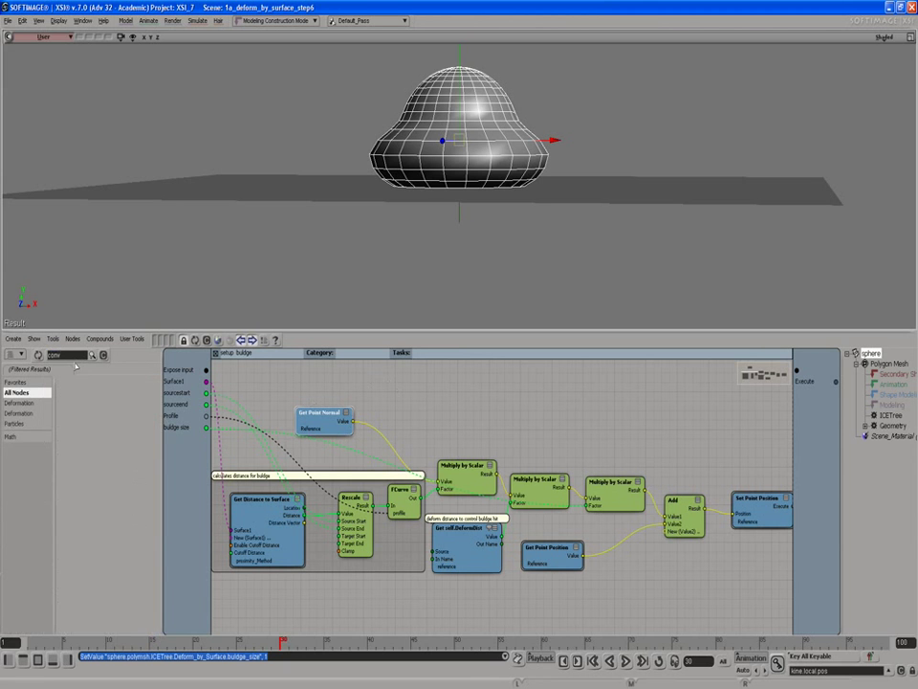
key(BackSpace)
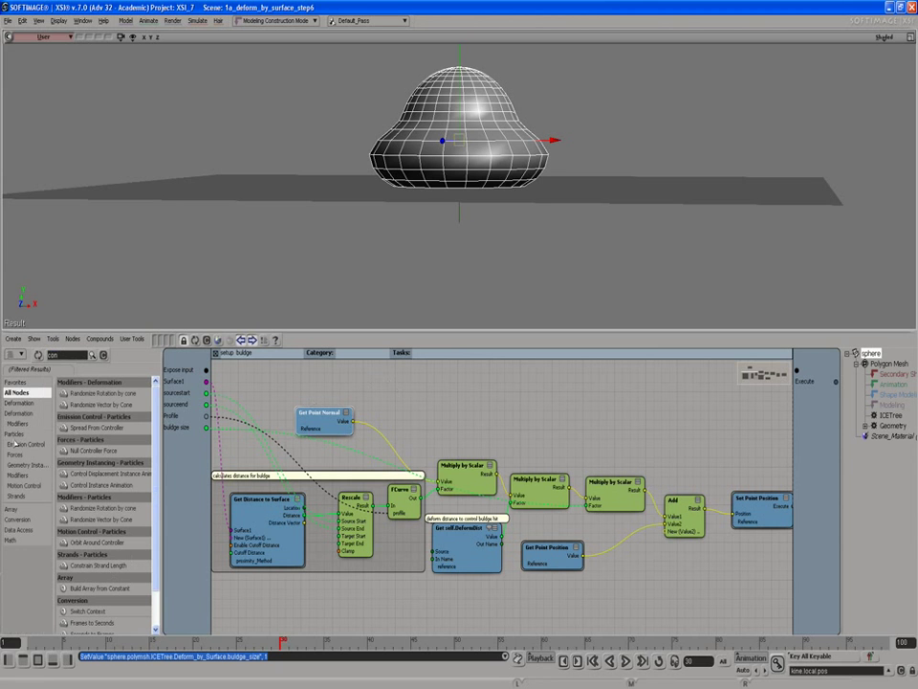
Add a Scalar to 3D Vector node and a 3D Vector to Scalar node, placed side by side above the buldge network
double_click(80, 356)
key(BackSpace)
text(sca)
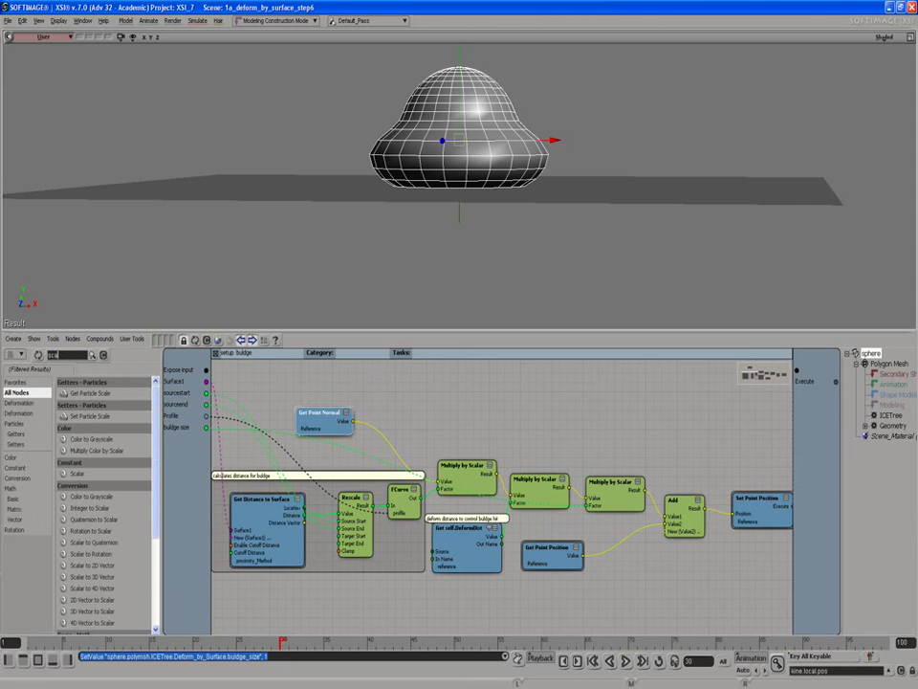
text(l)
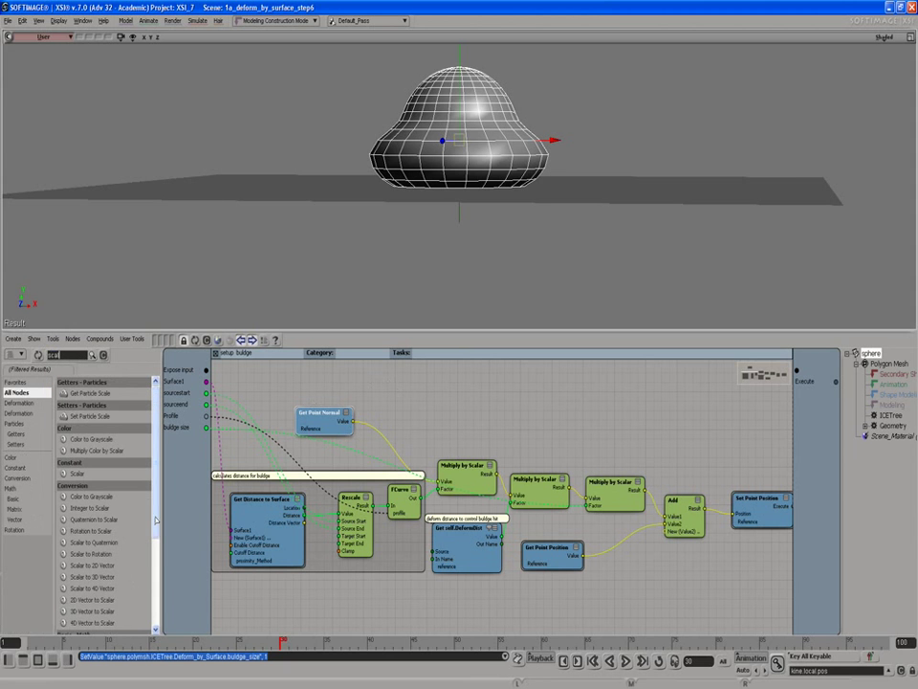
scroll(157, 558, down, 3)
scroll(122, 533, down, 1)
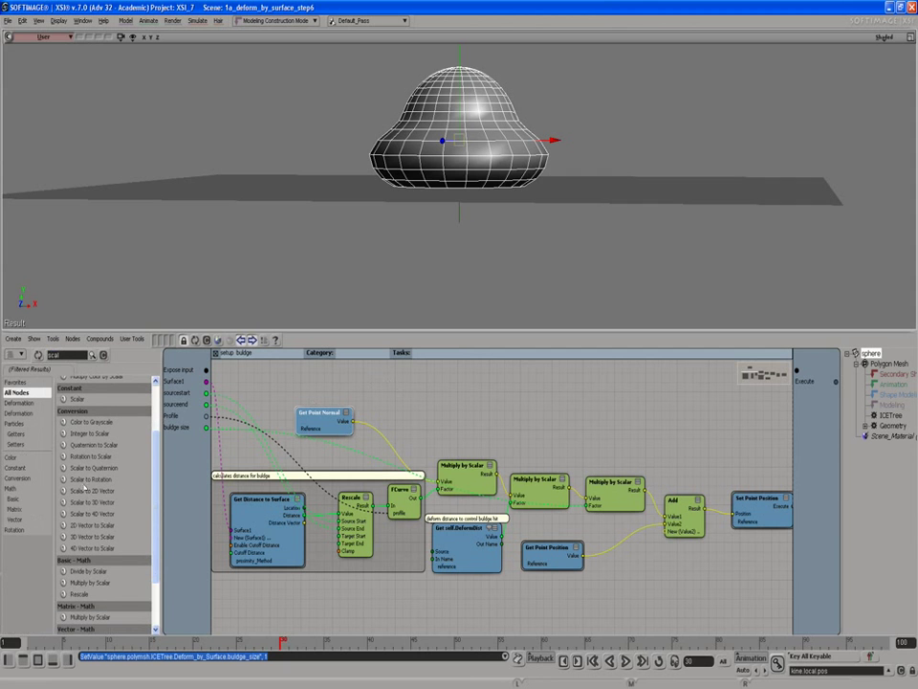
drag(78, 502, 392, 384)
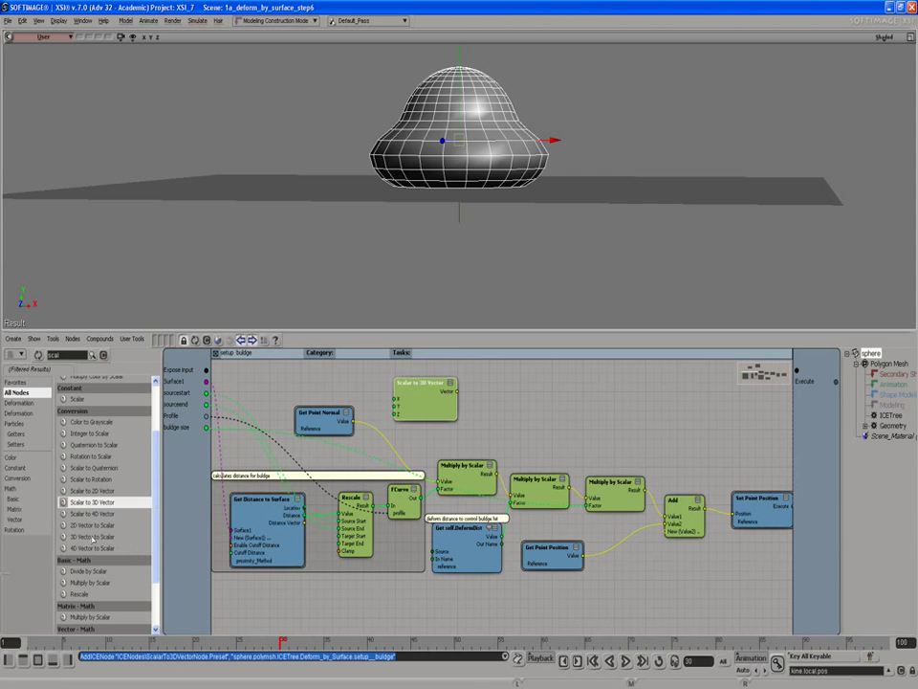
drag(81, 537, 514, 371)
drag(395, 400, 401, 395)
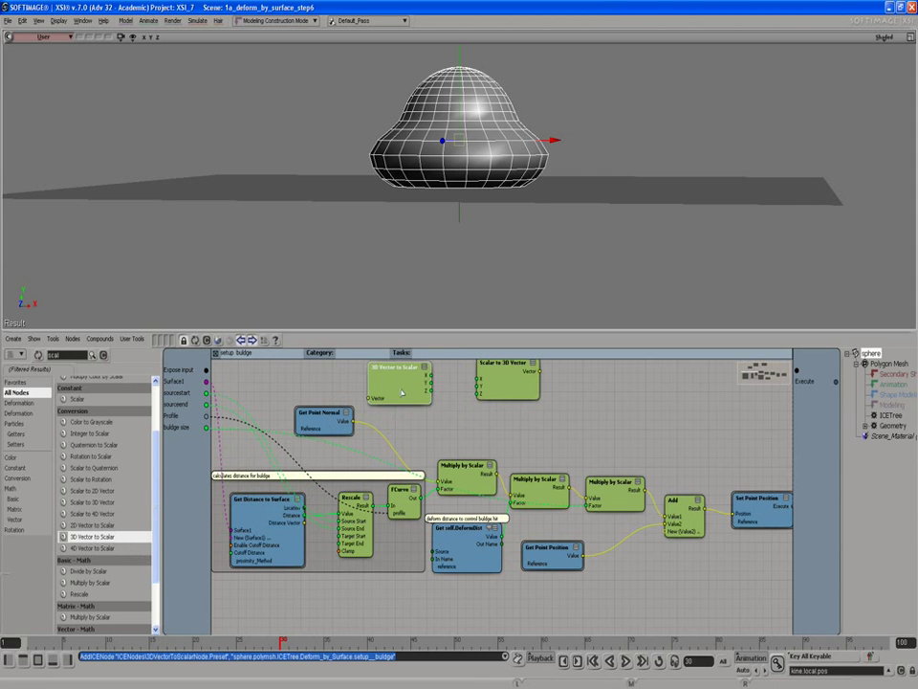
middle_drag(388, 402, 403, 447)
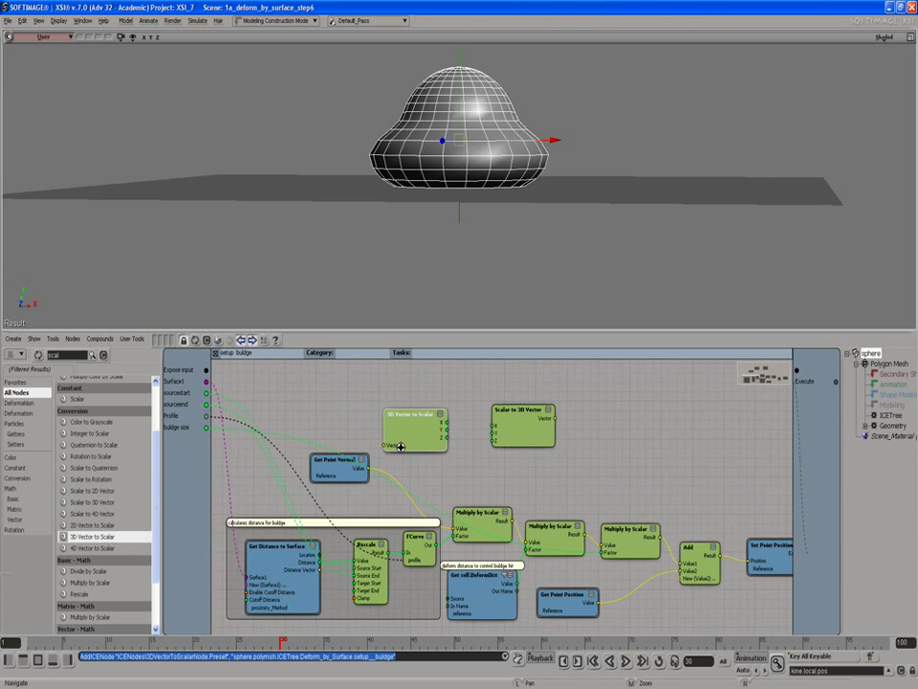
Add a basic math Multiply node between the two conversion nodes, shifting Scalar to 3D Vector right to make room
double_click(69, 355)
text(mul)
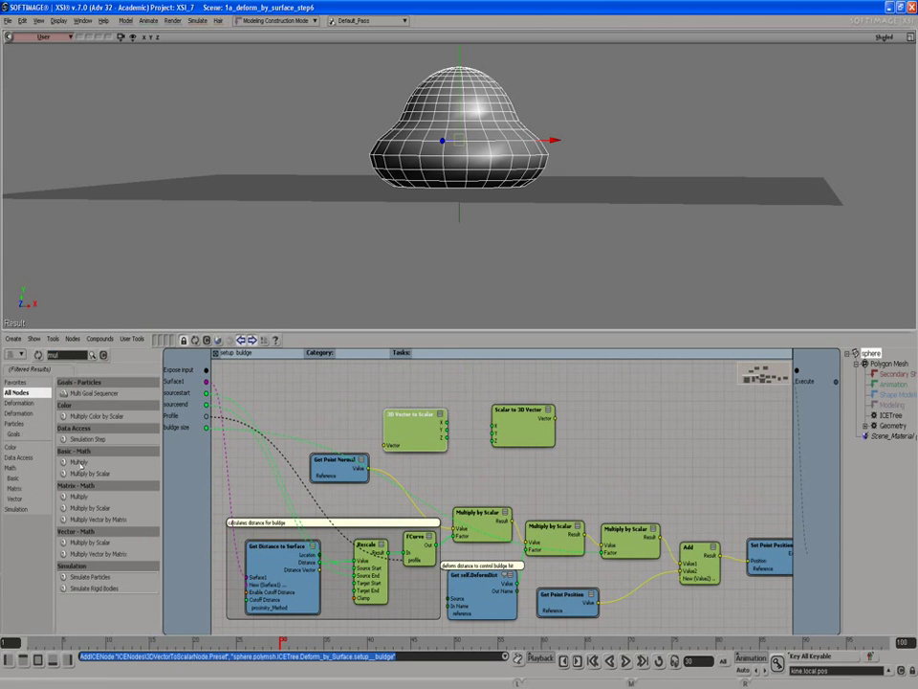
drag(81, 462, 456, 372)
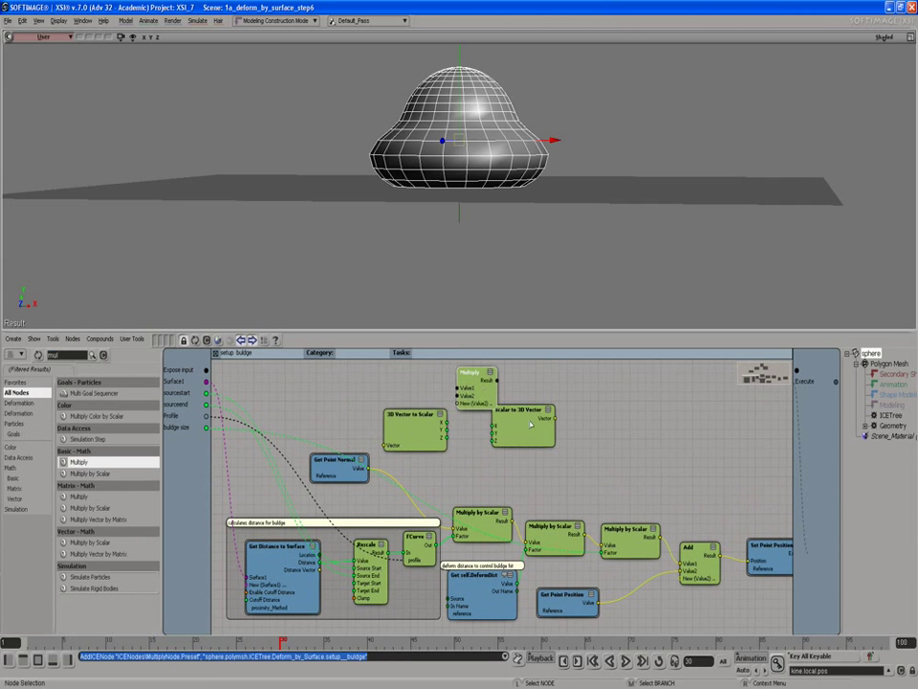
drag(531, 424, 572, 425)
drag(488, 392, 493, 396)
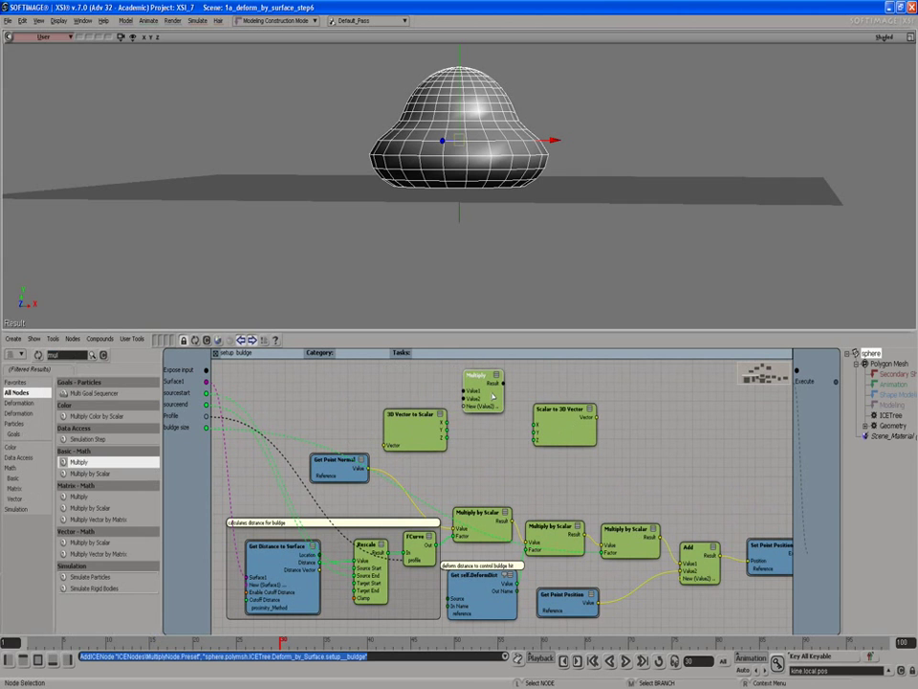
Duplicate the Multiply node twice and stack the three Multiply nodes vertically between the two conversion nodes
key(ctrl+d)
key(ctrl+d)
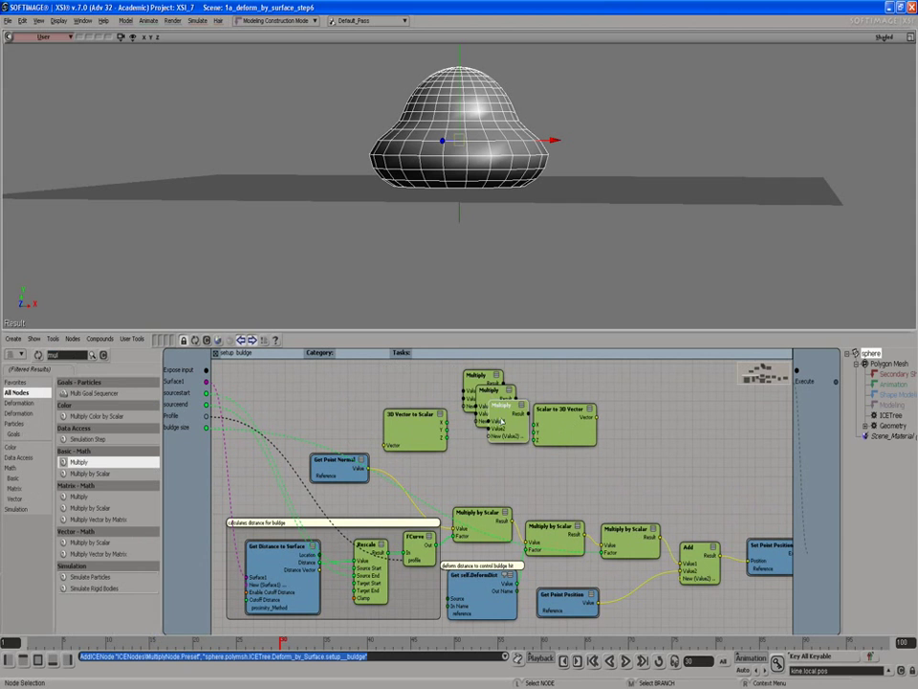
drag(499, 420, 496, 479)
mouse_move(495, 395)
mouse_down()
mouse_move(491, 424)
mouse_move(491, 378)
mouse_up()
click(480, 388)
click(497, 432)
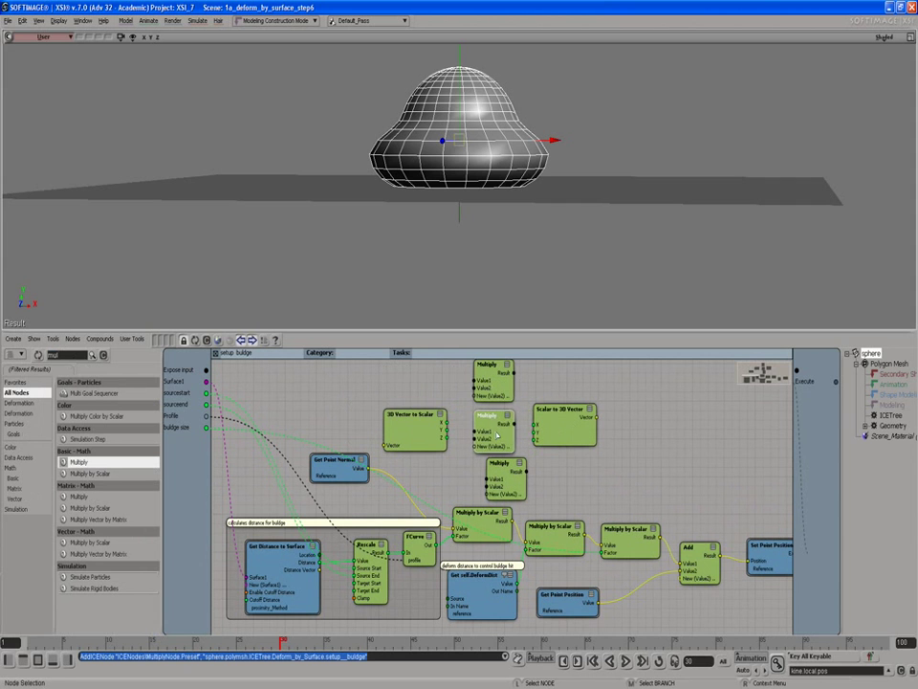
drag(503, 479, 486, 471)
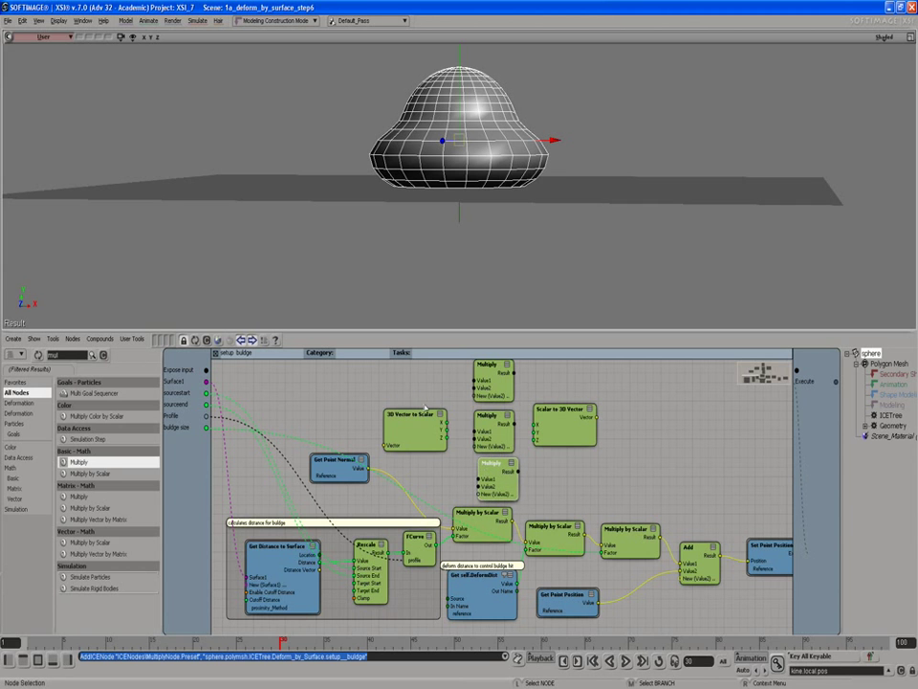
Connect the 3D Vector to Scalar's X, Y and Z through each Multiply's Value1 to the matching Scalar to 3D Vector inputs, and align the Multiply nodes
drag(447, 422, 480, 381)
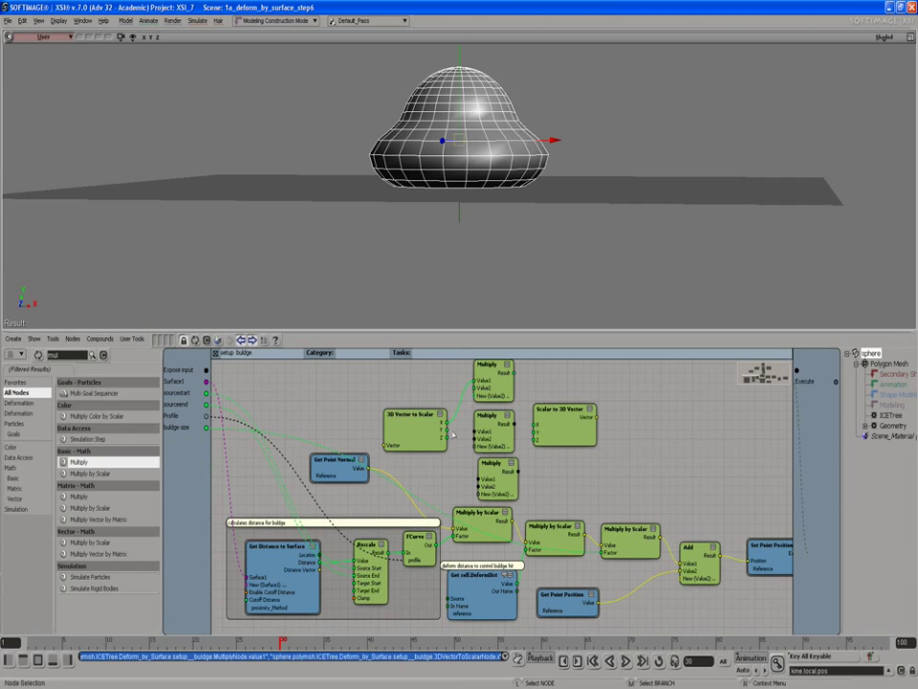
drag(450, 430, 491, 485)
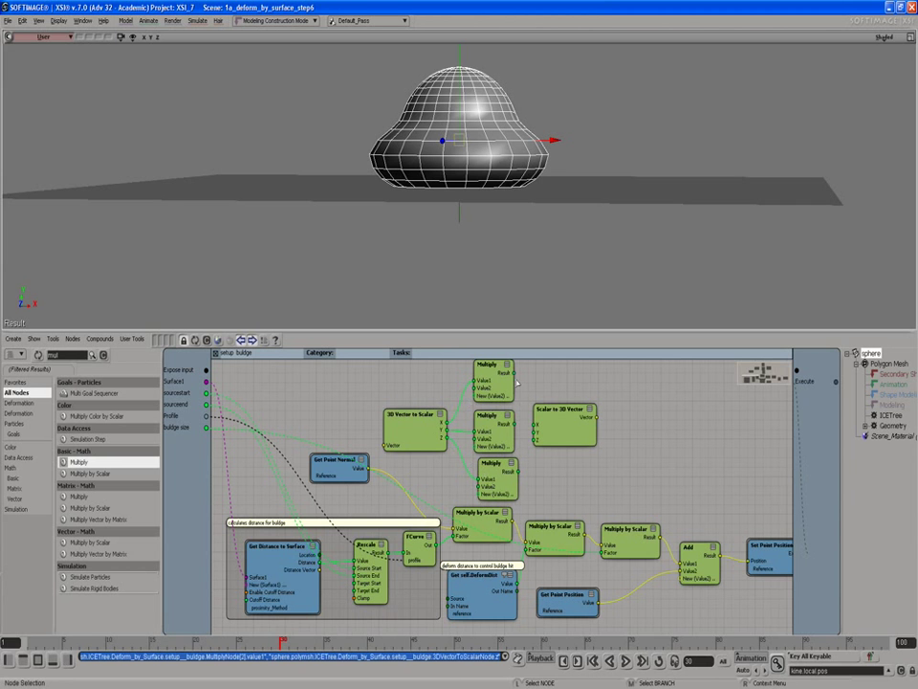
drag(513, 374, 554, 418)
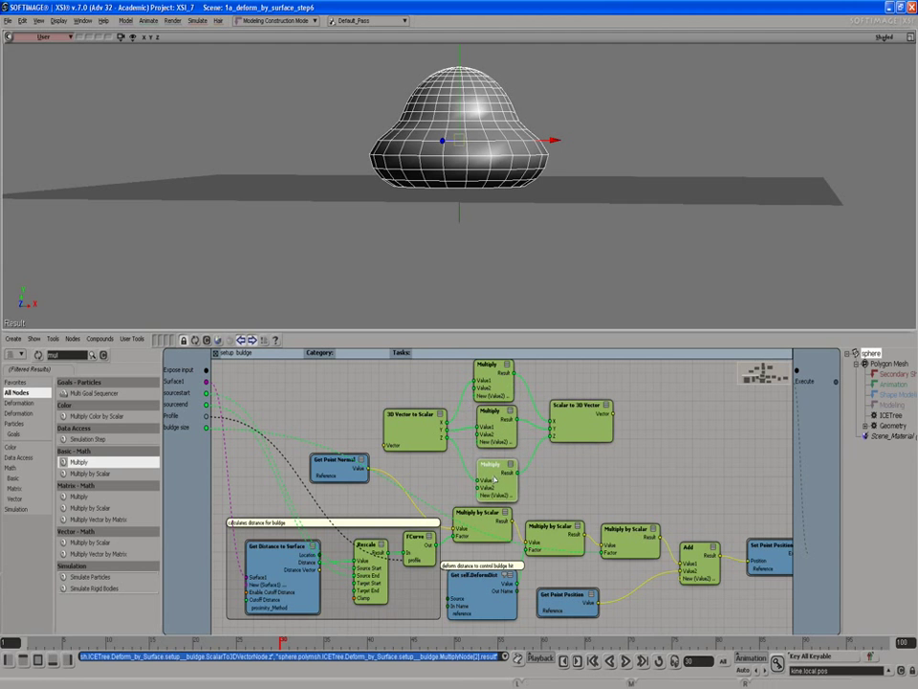
click(488, 459)
drag(496, 377, 501, 377)
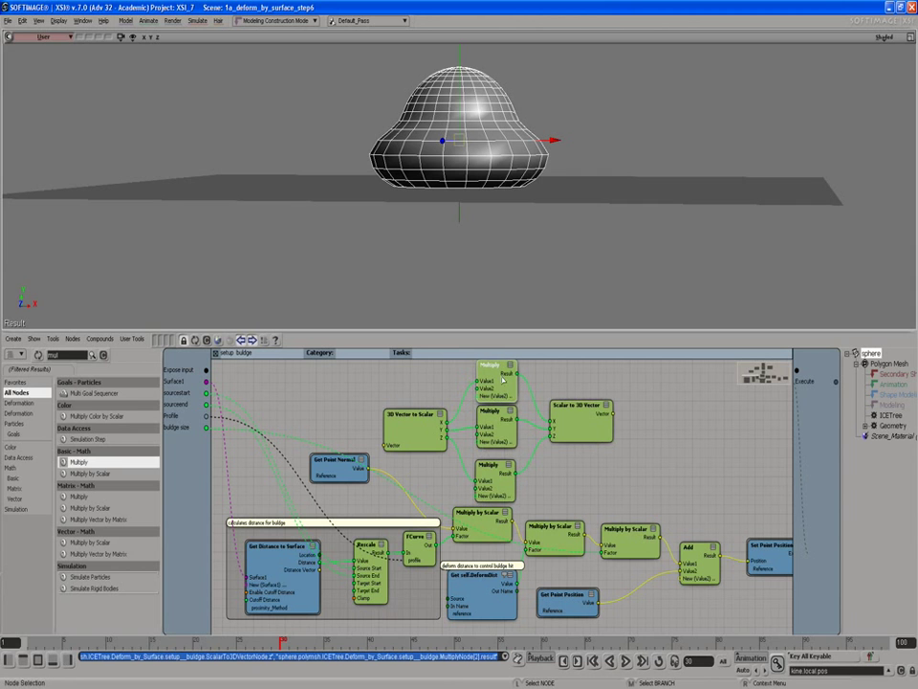
drag(499, 430, 498, 436)
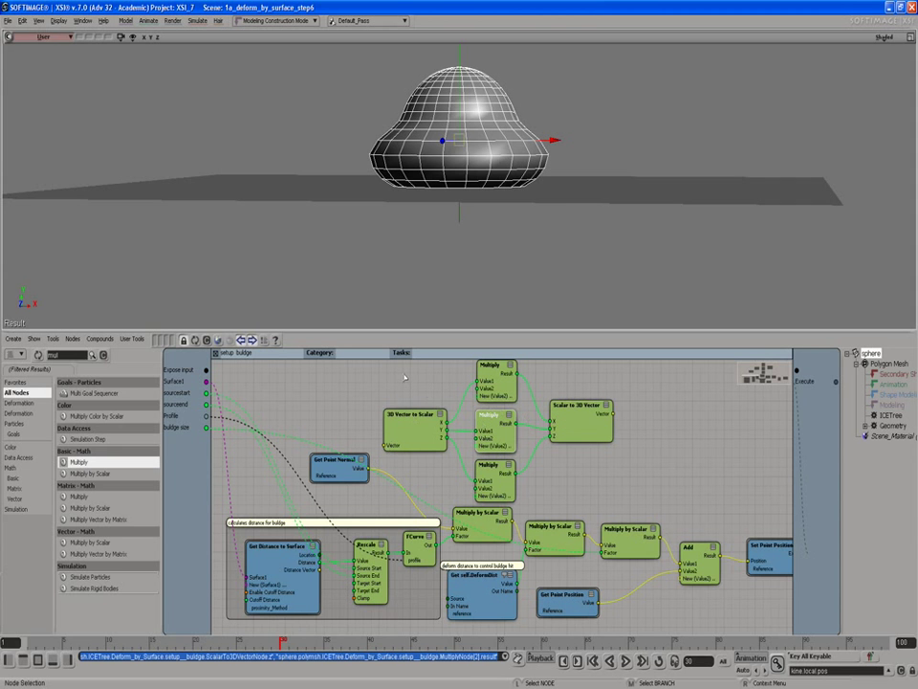
Create a compound from the two conversion nodes and the three Multiply nodes
drag(405, 377, 584, 479)
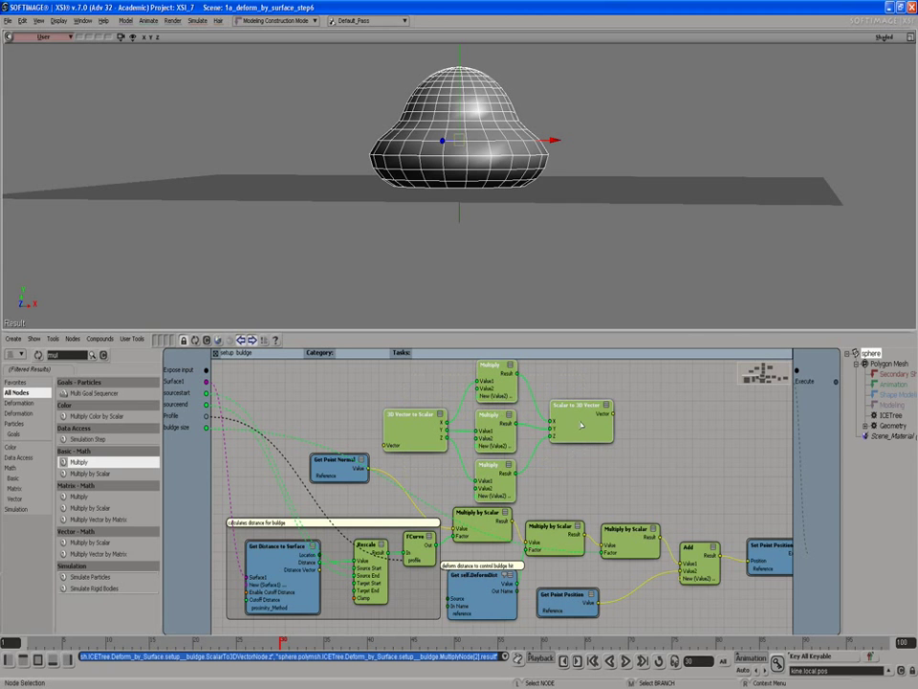
right_click(572, 421)
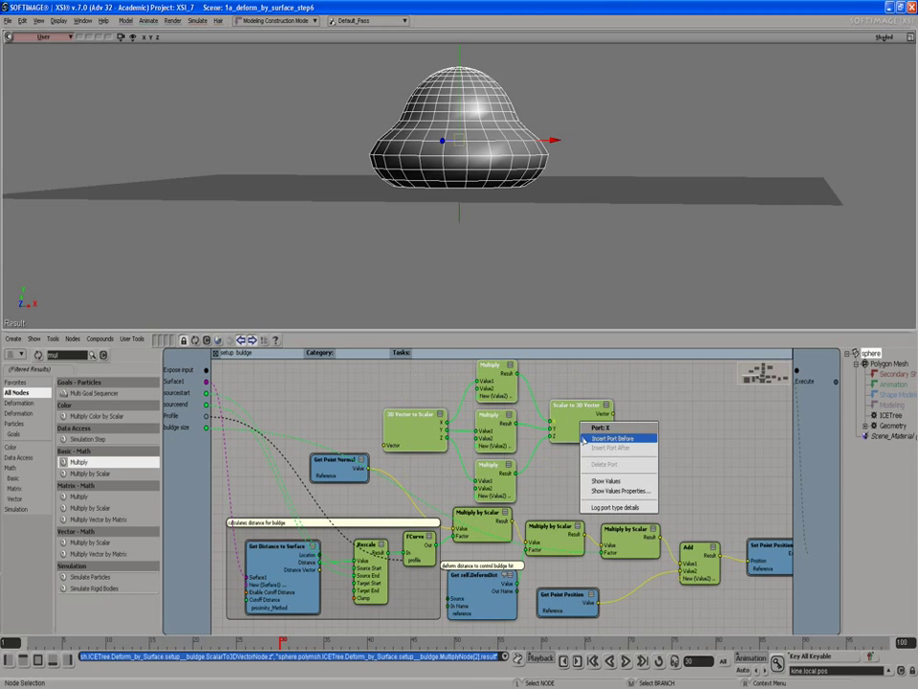
click(572, 421)
right_click(574, 419)
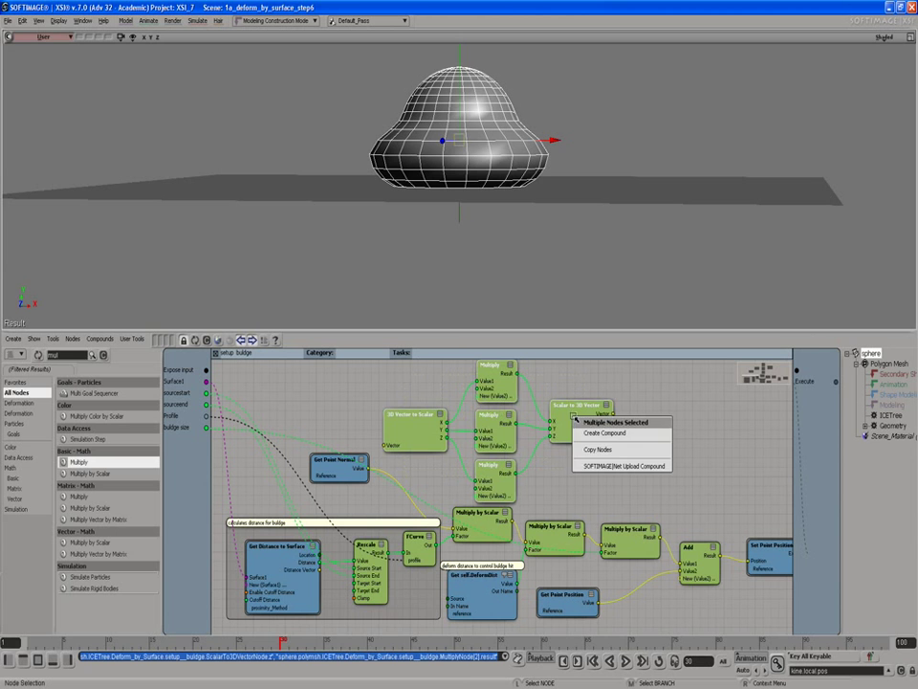
click(588, 434)
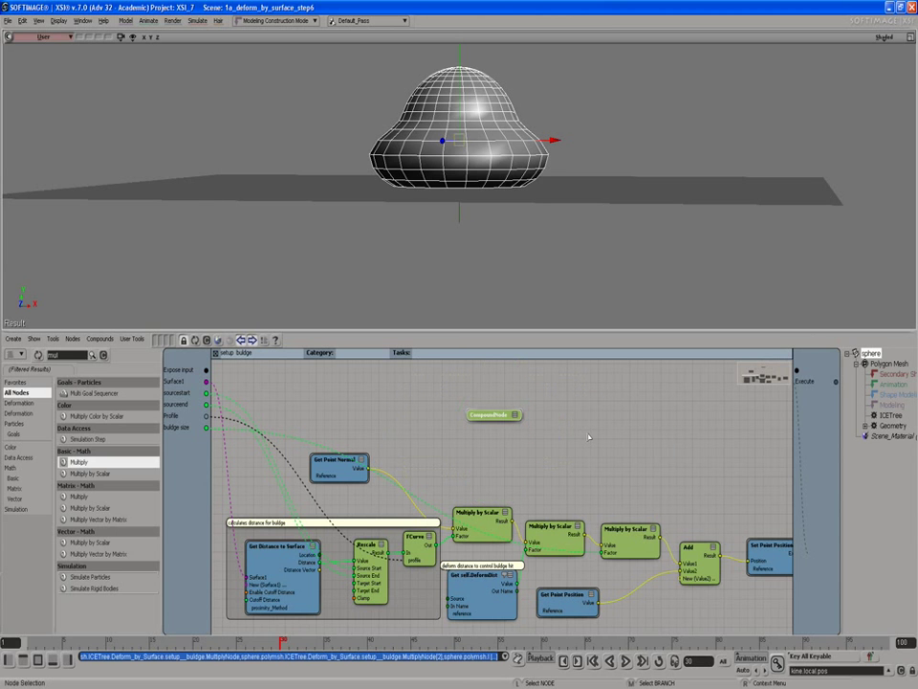
Rename the new compound as "multiply vector by XYZ" and place it just above the first Multiply by Scalar node
right_click(487, 416)
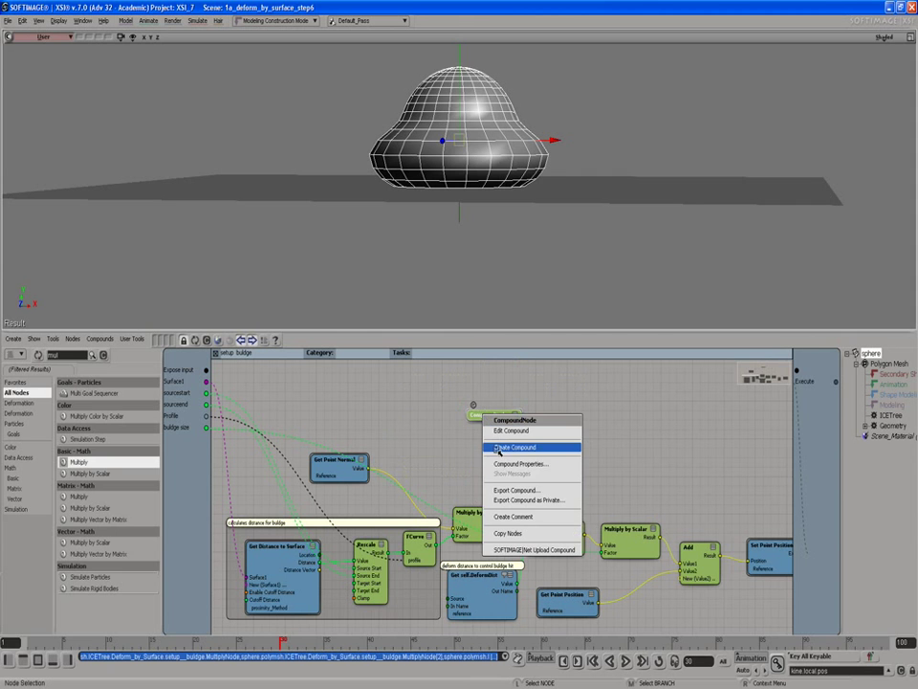
click(500, 464)
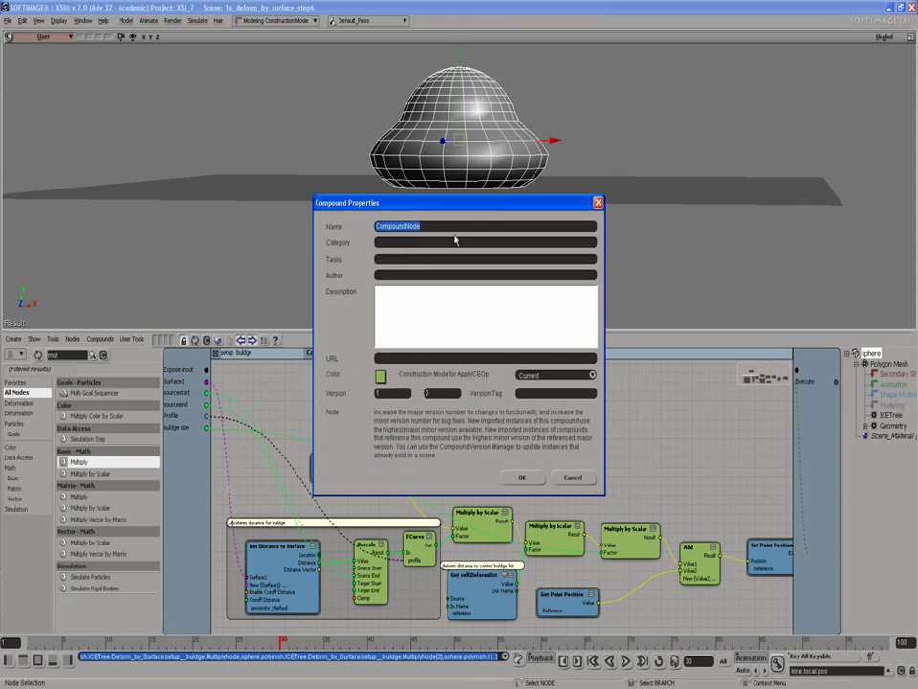
text(multiply vector by XYZ)
click(522, 479)
drag(503, 419, 490, 435)
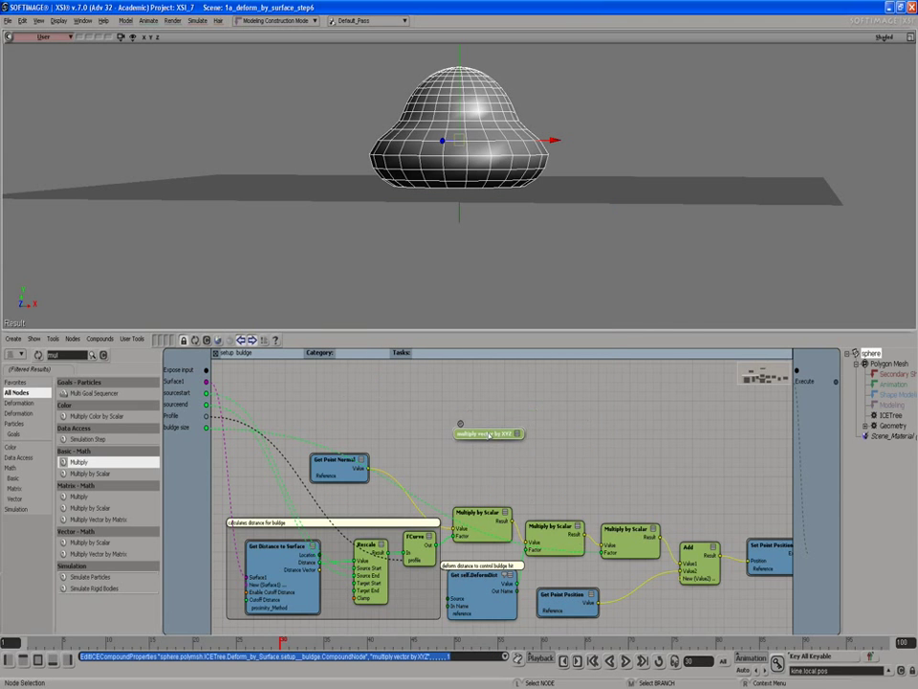
Inside the multiply vector by XYZ compound, expose the input Vector, each Multiply's Value2 and the Scalar to 3D Vector's output Vector
click(461, 423)
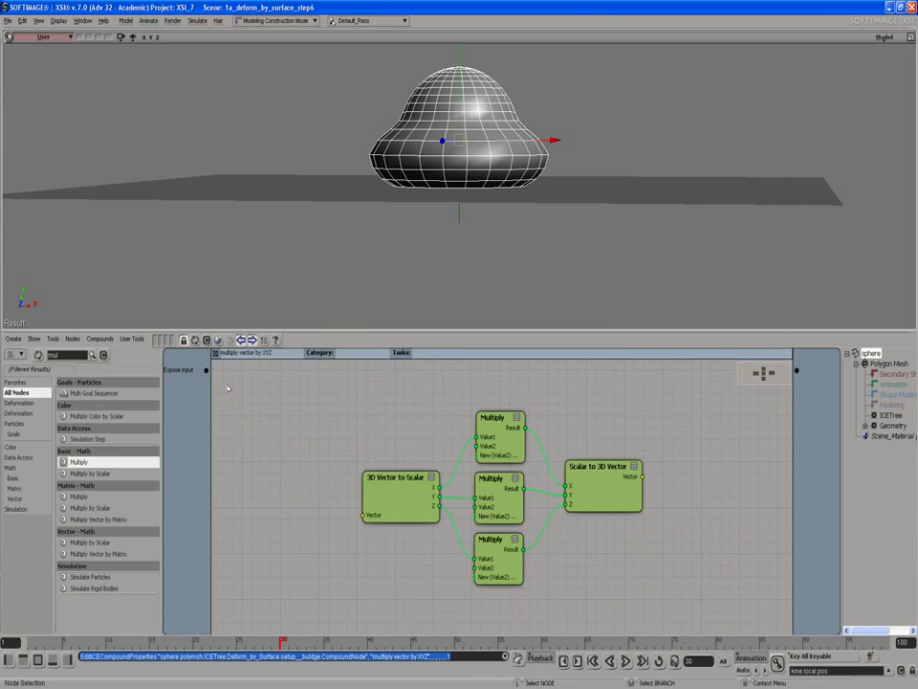
drag(205, 371, 371, 522)
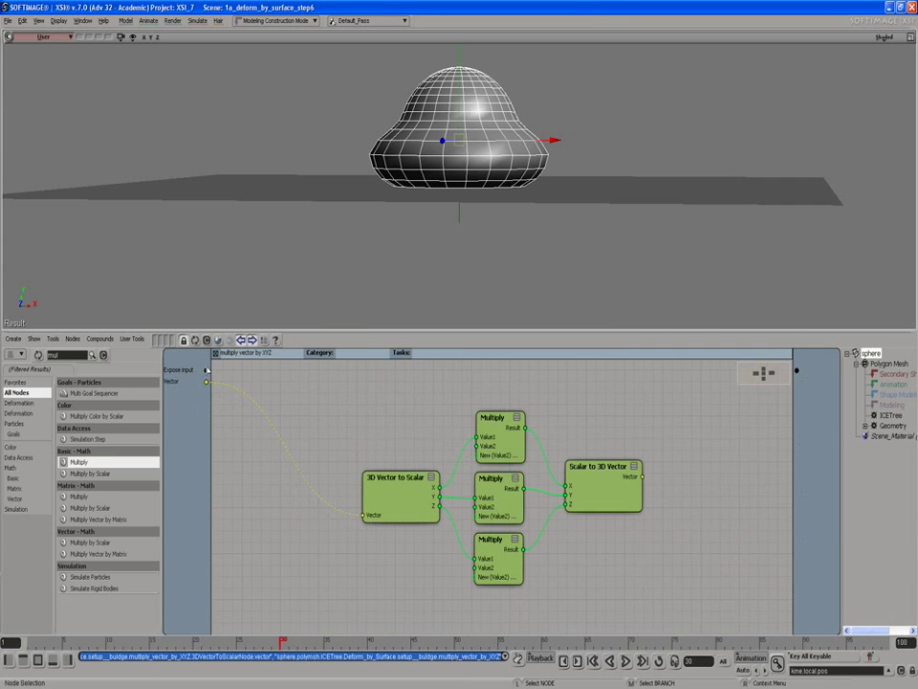
drag(205, 370, 481, 455)
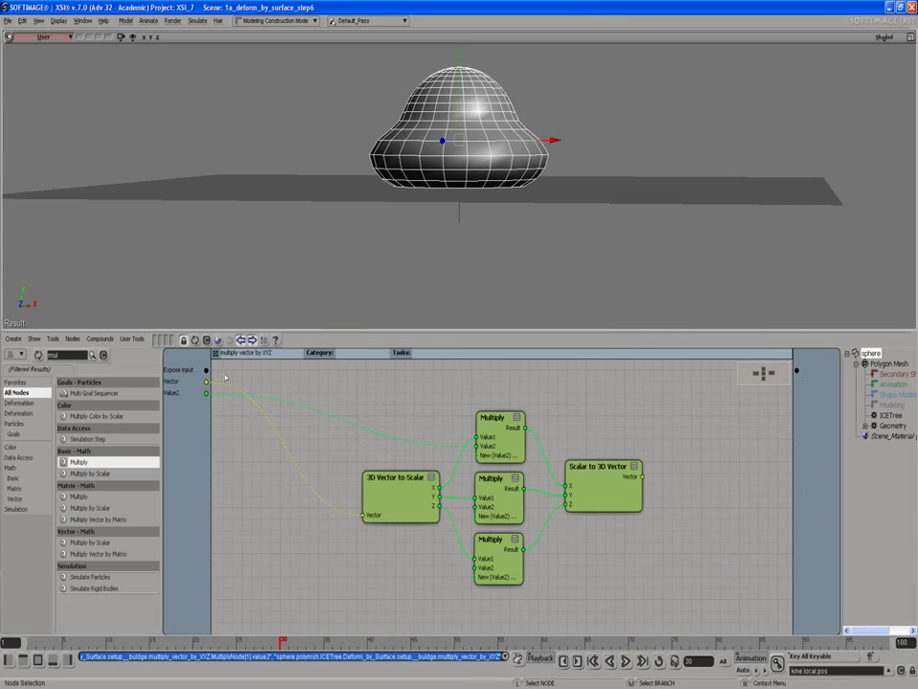
drag(205, 370, 475, 507)
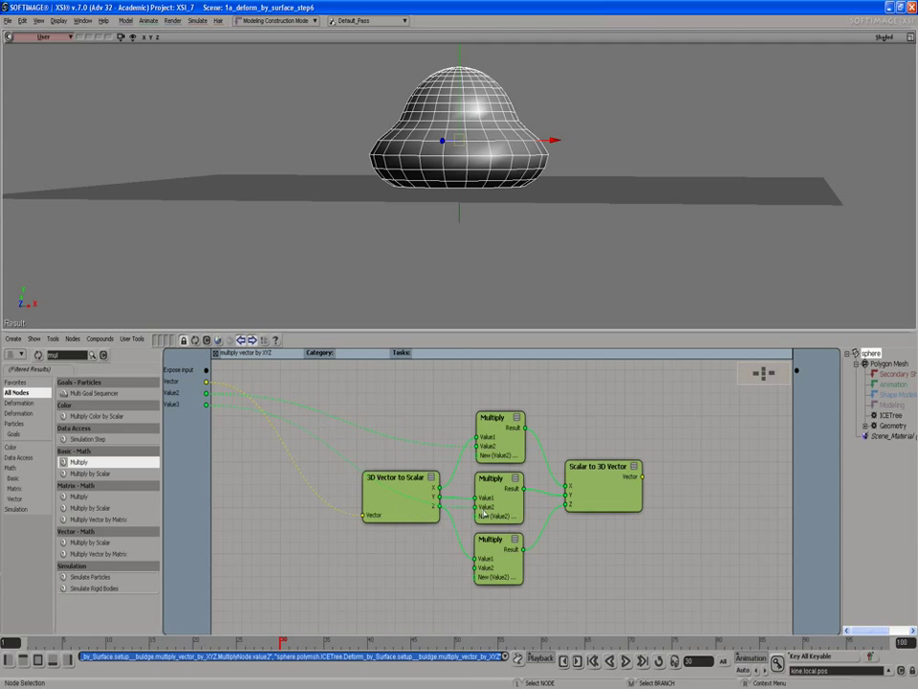
drag(205, 371, 481, 556)
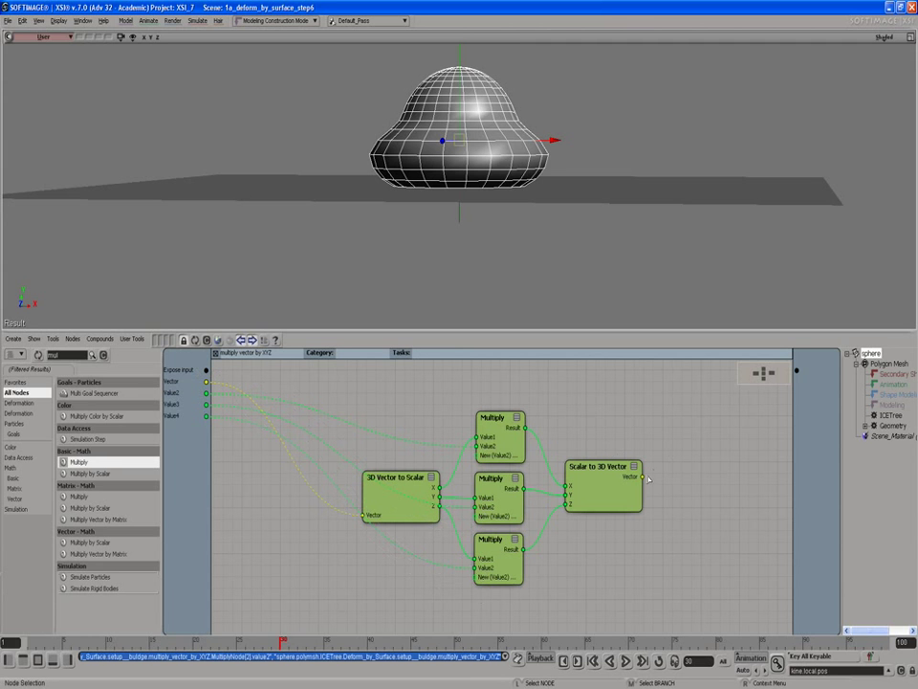
drag(643, 477, 799, 371)
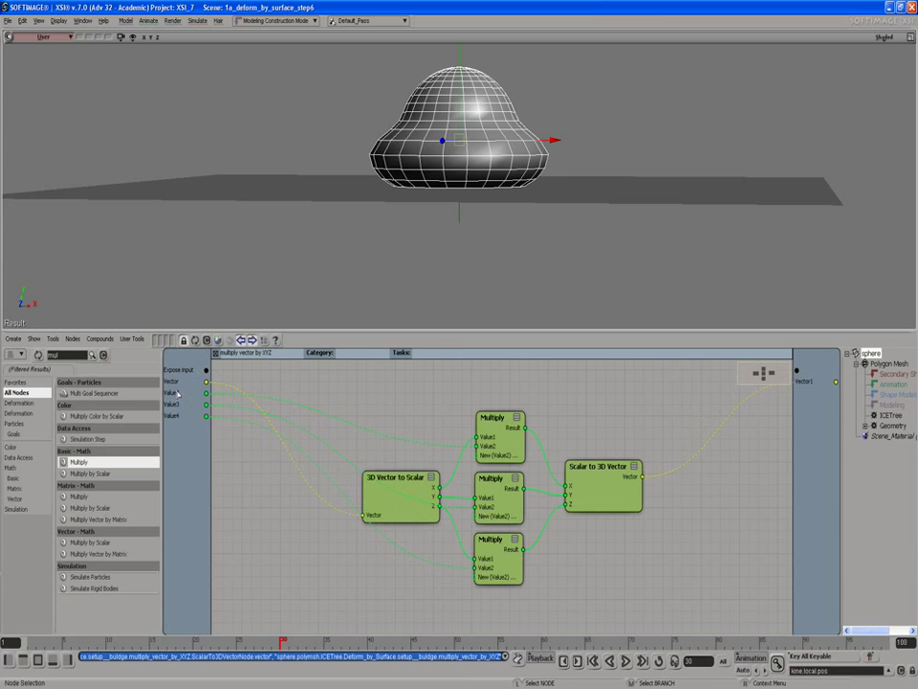
Rename the exposed Value2 input that feeds the first Multiply node as "x val"
right_click(178, 393)
click(196, 427)
text(X)
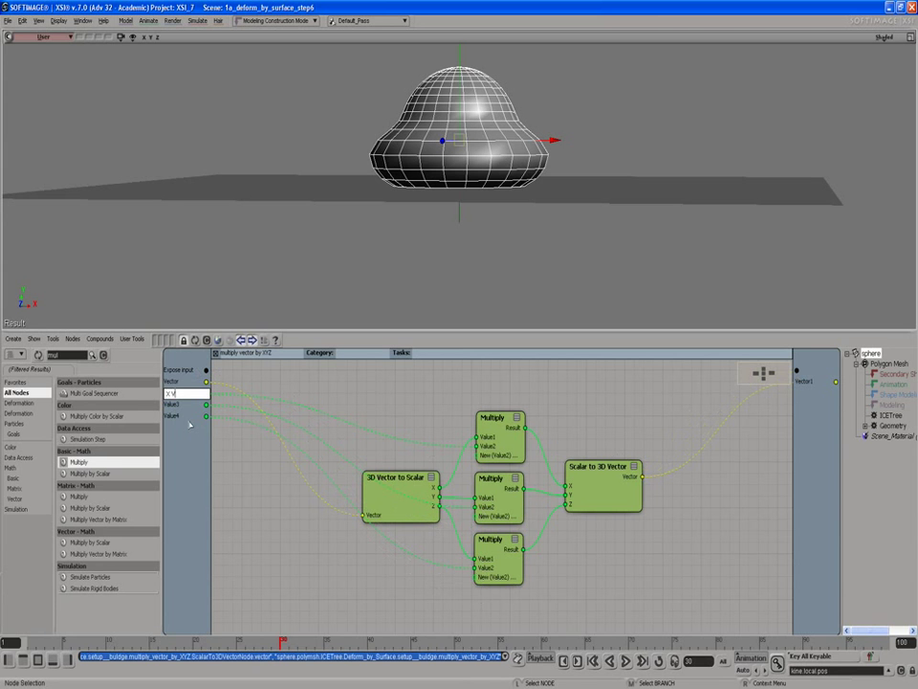
text( val)
key(Return)
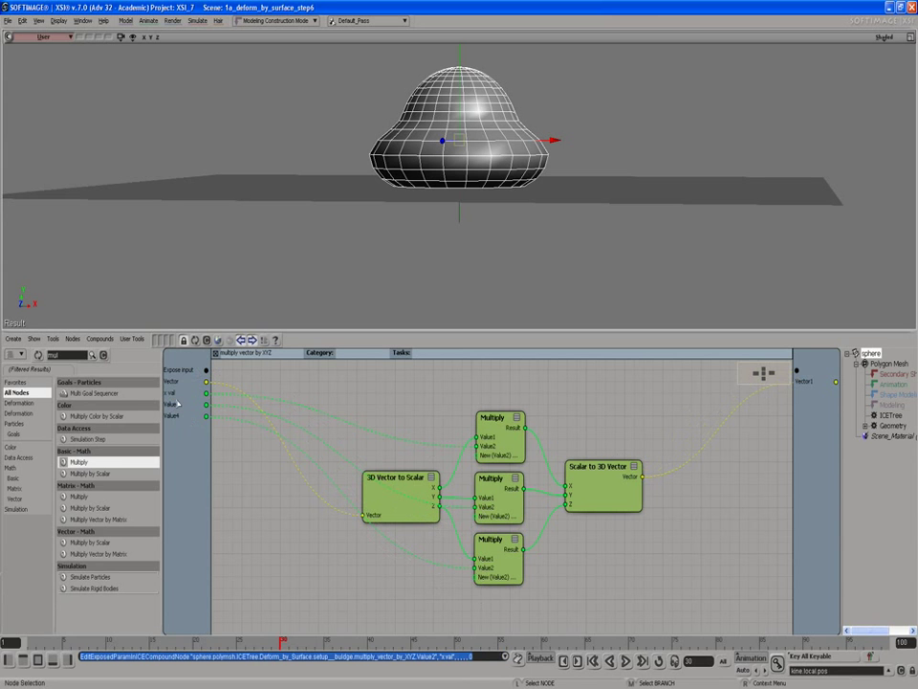
Rename the exposed Value3 input that feeds the second Multiply node as "y val"
right_click(176, 394)
click(174, 411)
right_click(173, 403)
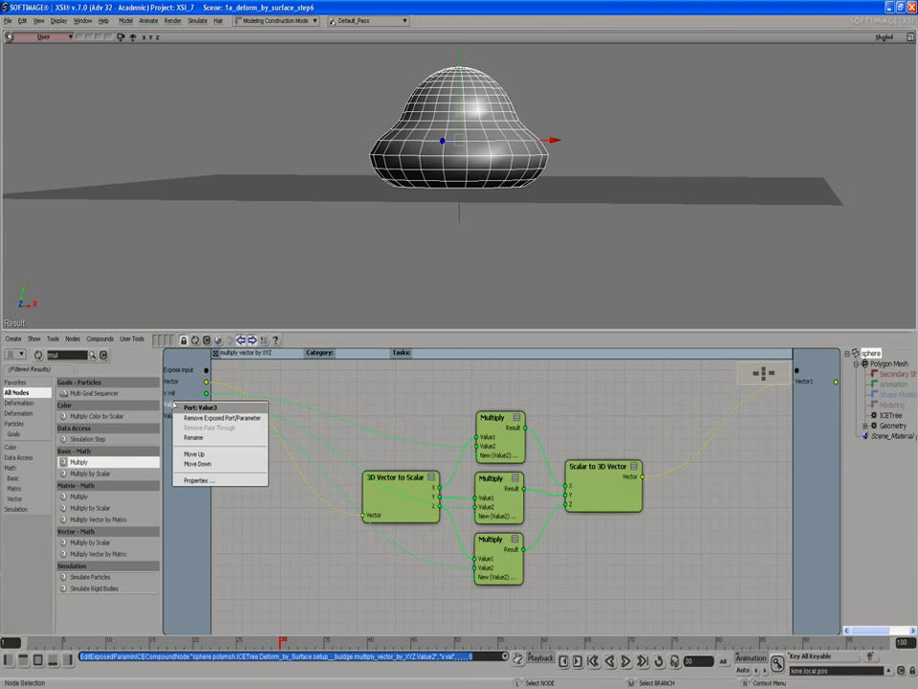
click(197, 438)
text(y val)
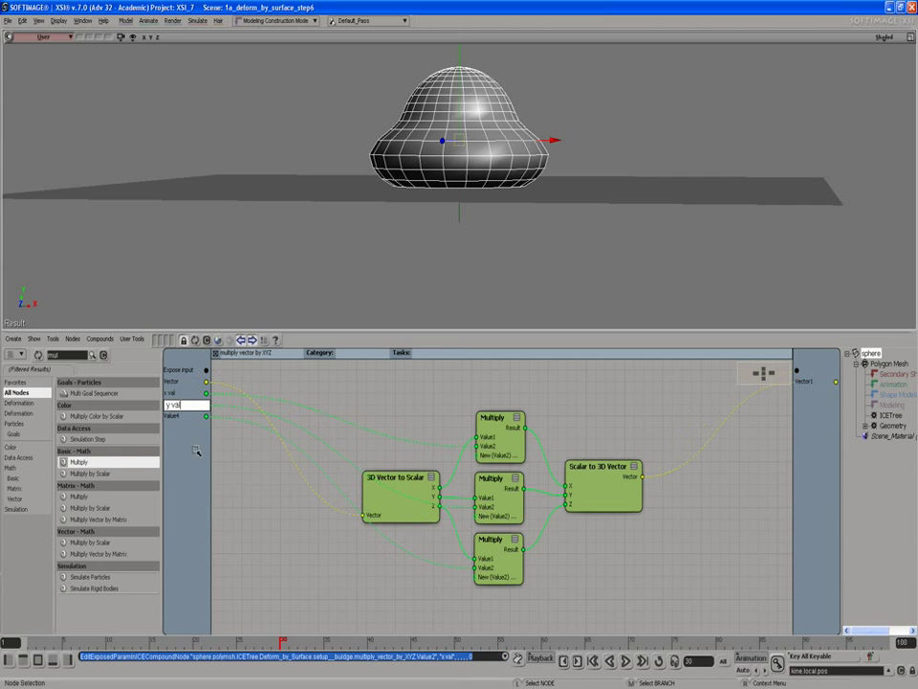
key(Return)
Rename the exposed Value4 input as "z val" and leave the multiply vector by XYZ compound
right_click(174, 411)
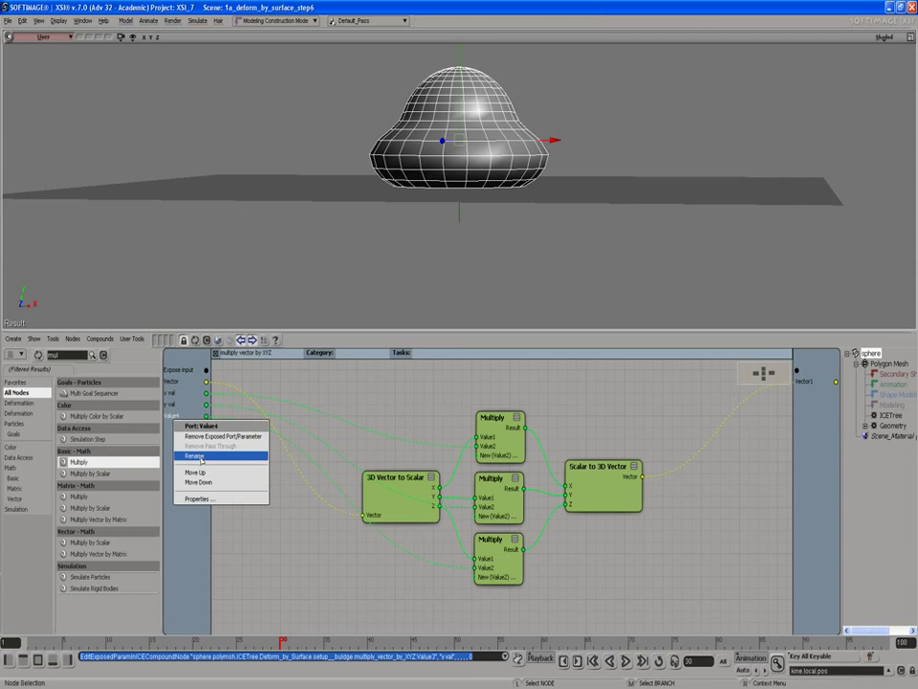
click(199, 441)
text(z v)
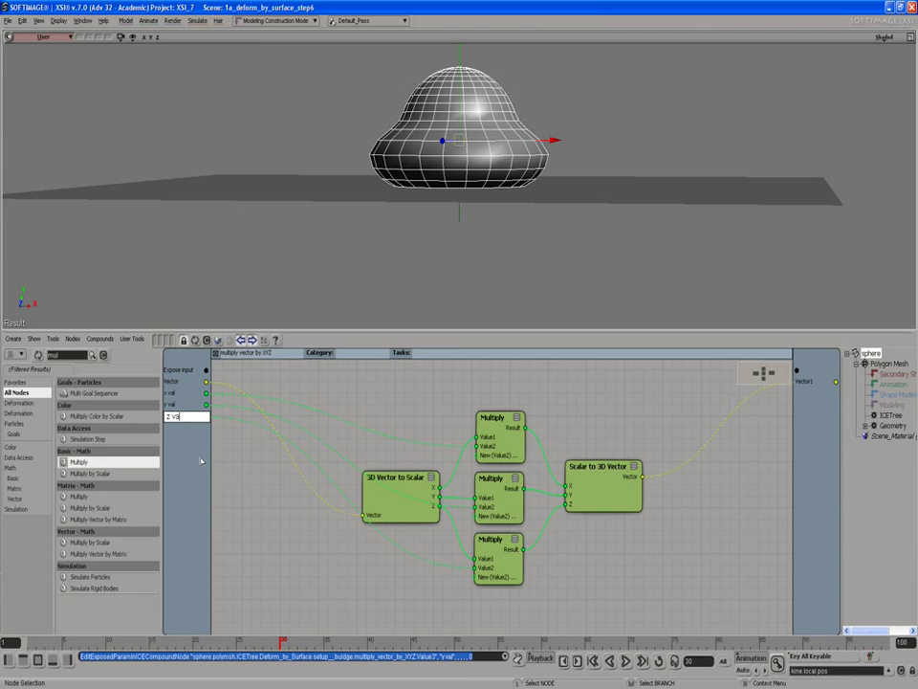
text(al)
key(Return)
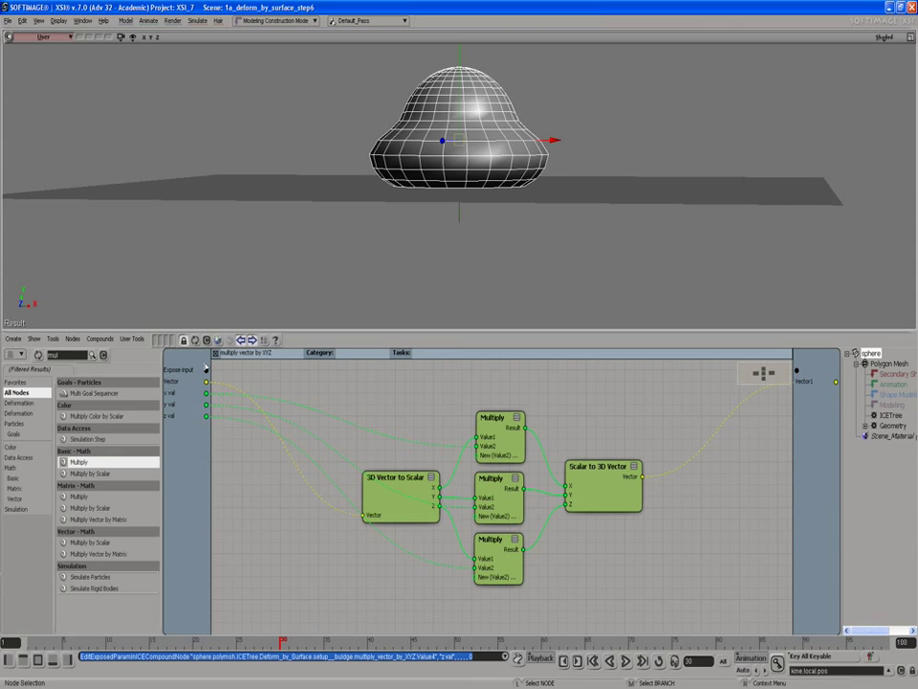
click(216, 353)
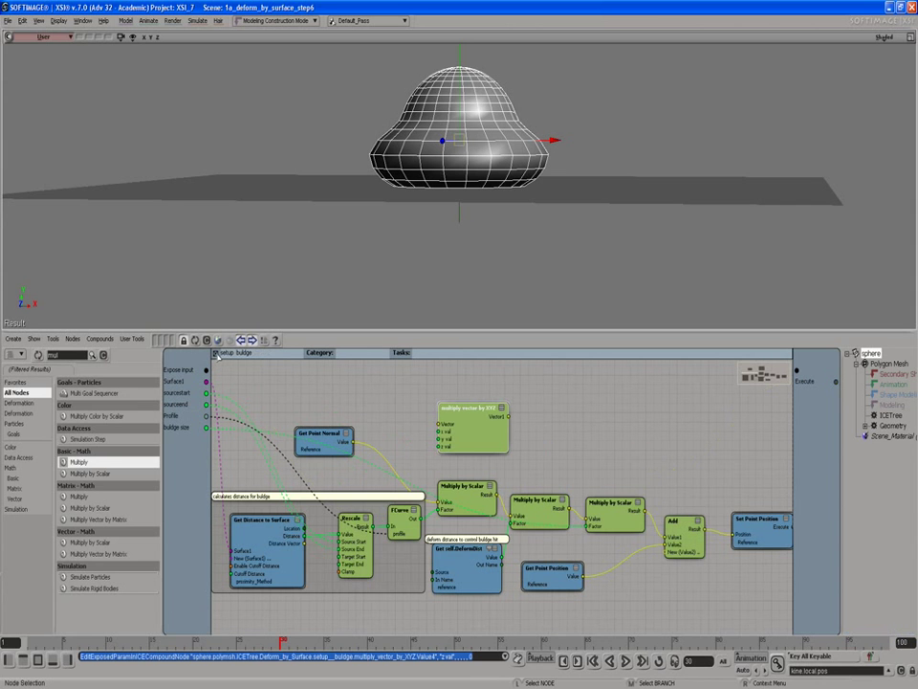
Route Get Point Normal's Value through multiply vector by XYZ into the first Multiply by Scalar's Value, and reposition the nodes for clearance
drag(467, 444, 459, 451)
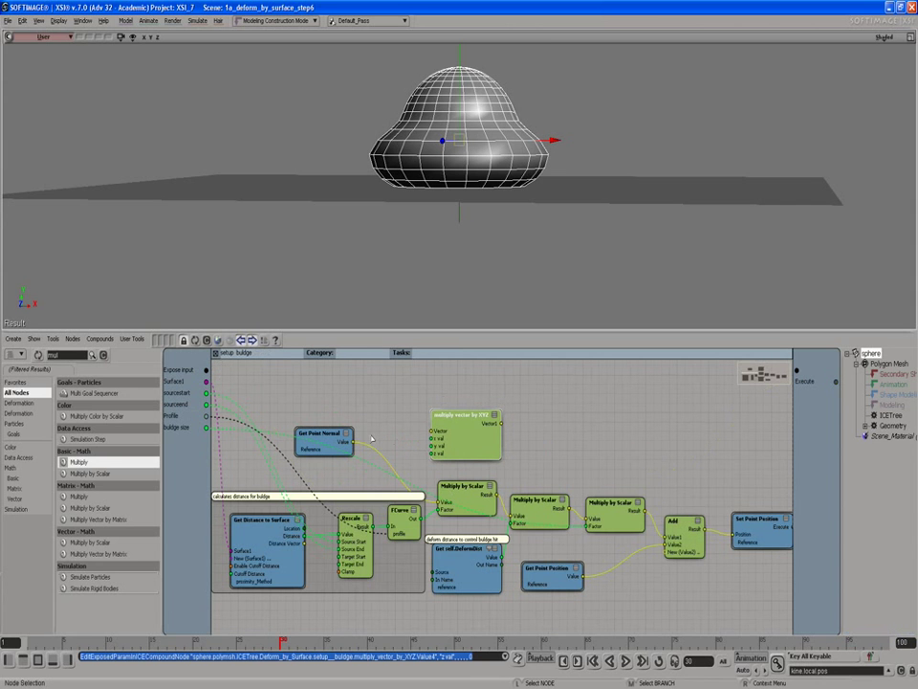
scroll(368, 441, up, 1)
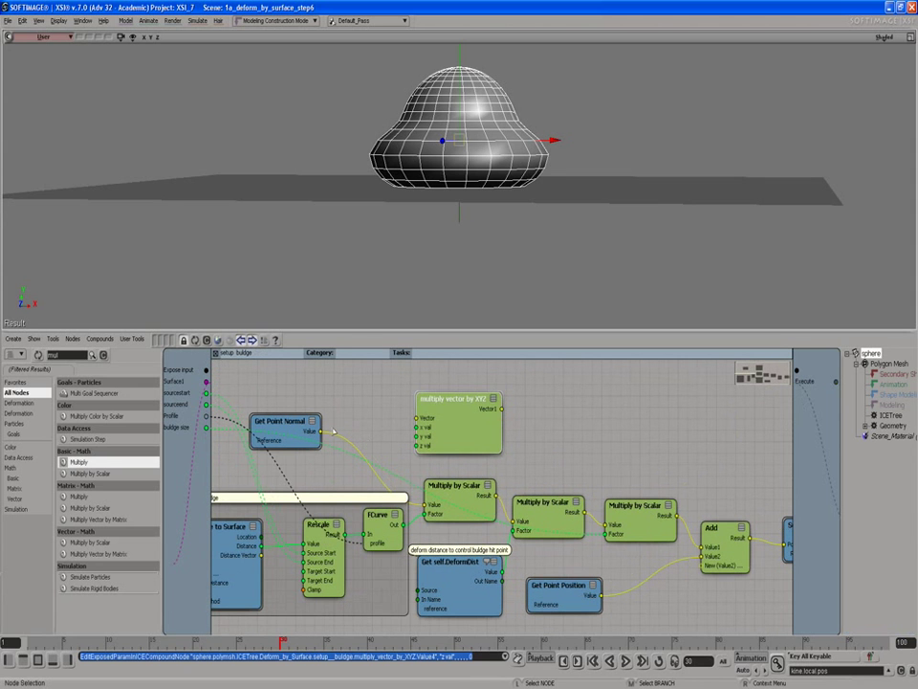
drag(320, 431, 422, 423)
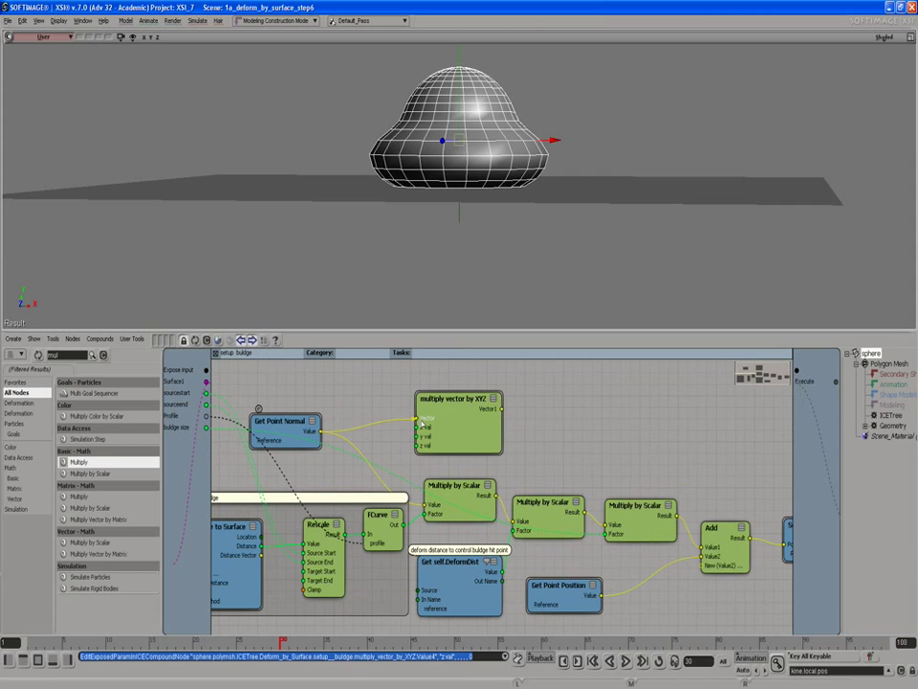
drag(465, 434, 430, 510)
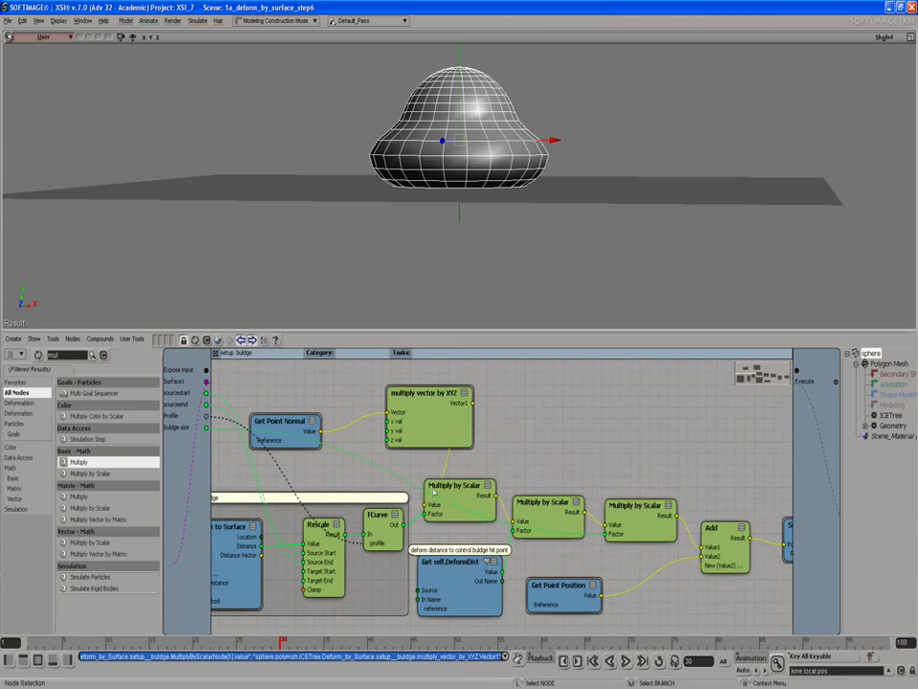
click(296, 422)
click(313, 426)
click(313, 427)
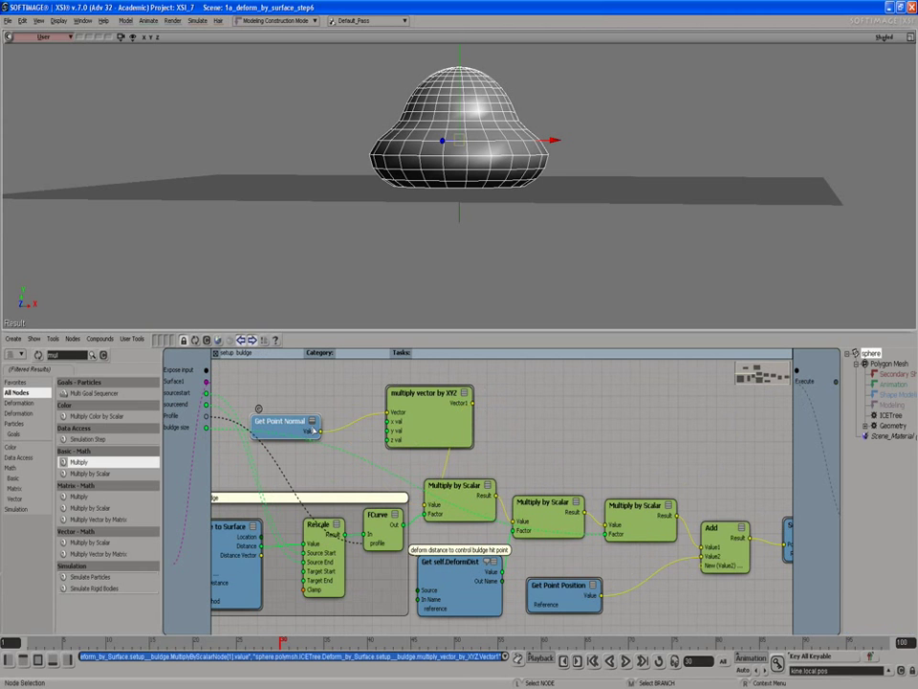
click(312, 426)
drag(290, 433, 280, 424)
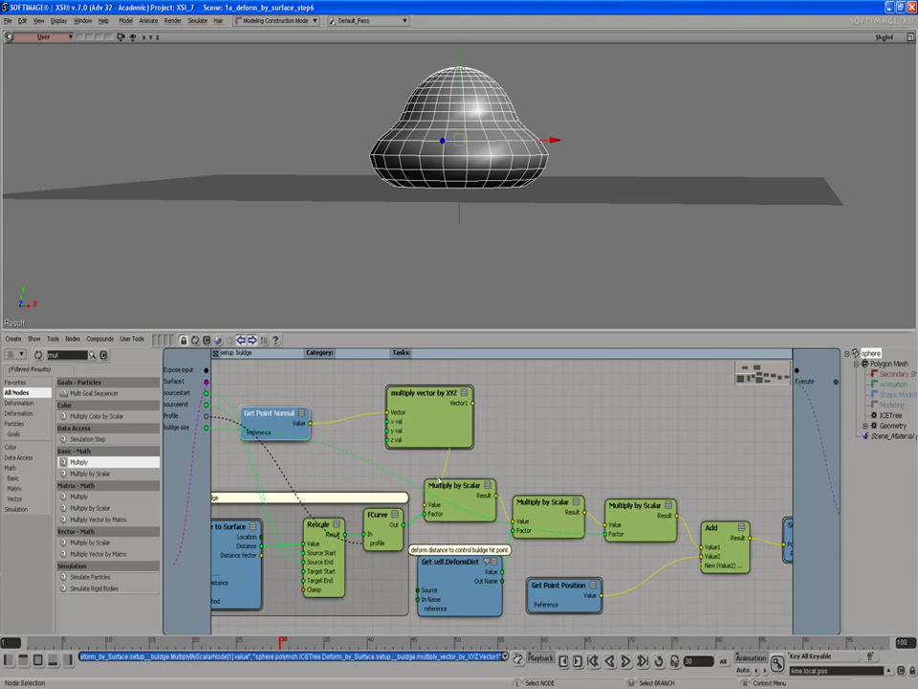
Try an x val of 2.327 on the multiply vector by XYZ compound and undo the change
double_click(421, 393)
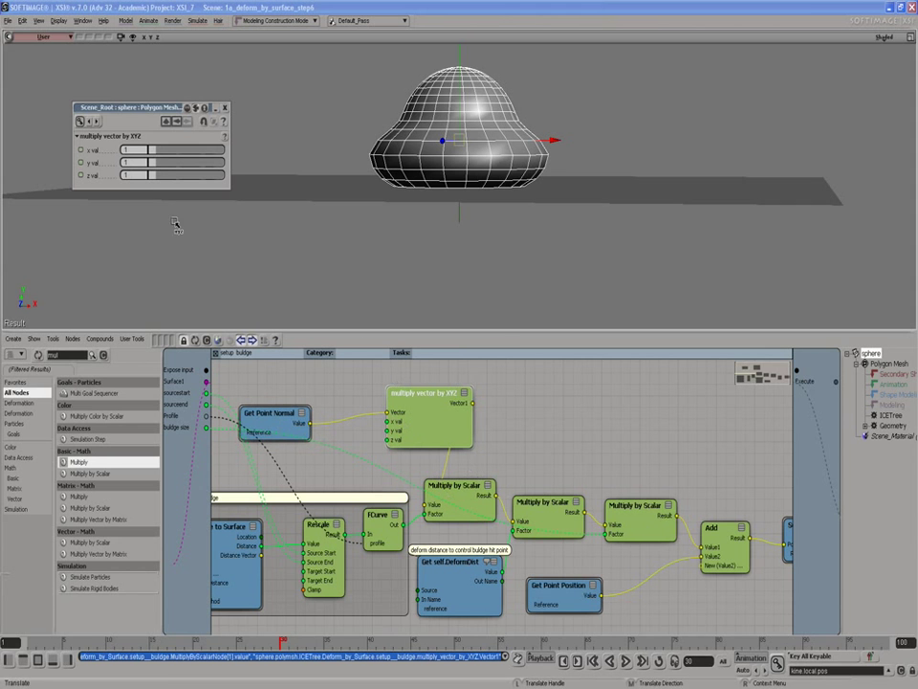
drag(150, 150, 173, 149)
key(ctrl+z)
key(ctrl+z)
key(ctrl+z)
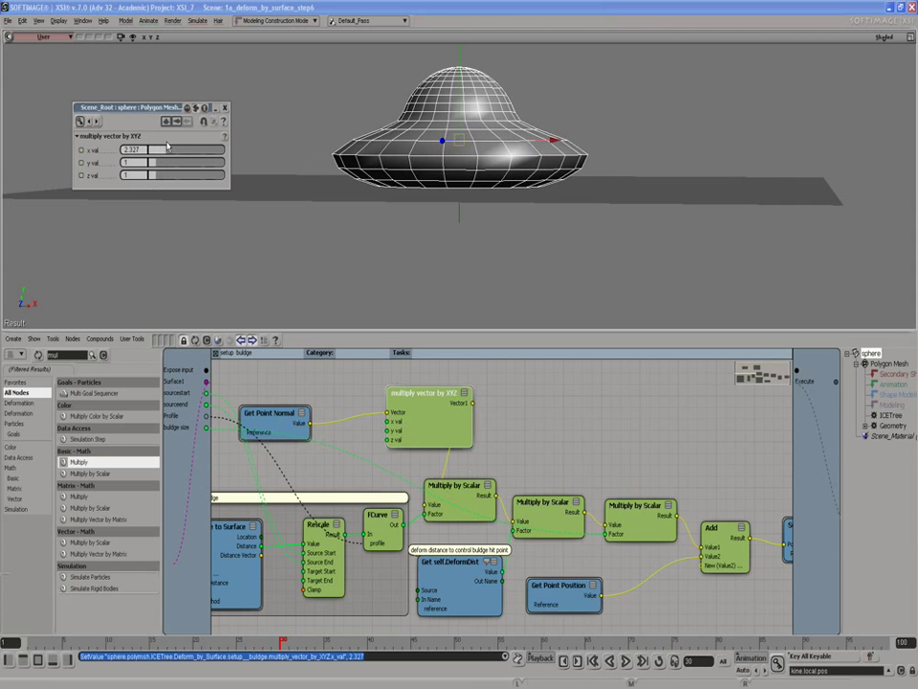
Try out the multiply vector by XYZ axis multipliers again, undo the changes, and close the compound's properties
key(s)
right_drag(305, 139, 309, 166)
drag(149, 149, 170, 166)
key(ctrl+z)
key(ctrl+z)
key(ctrl+z)
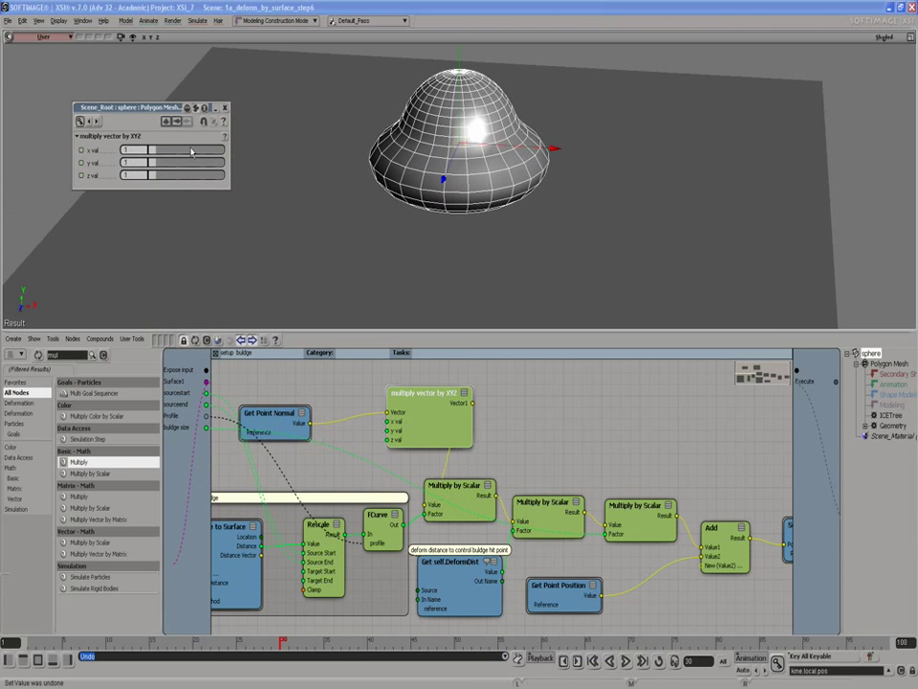
click(226, 107)
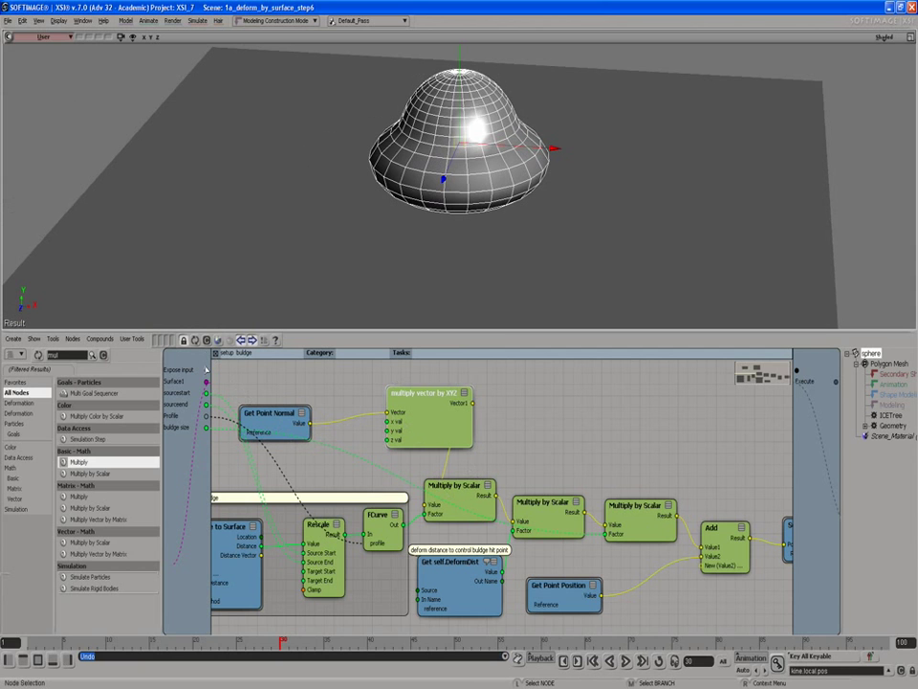
Expose the x val, y val and z val inputs on the setup buldge compound, ordered x, y, z
drag(208, 370, 389, 439)
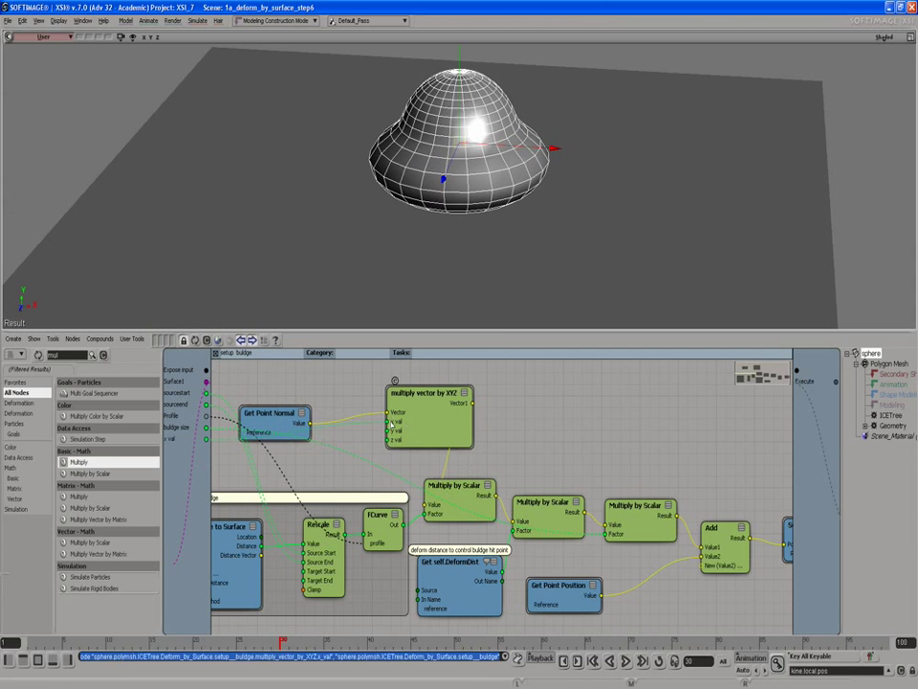
drag(233, 389, 390, 440)
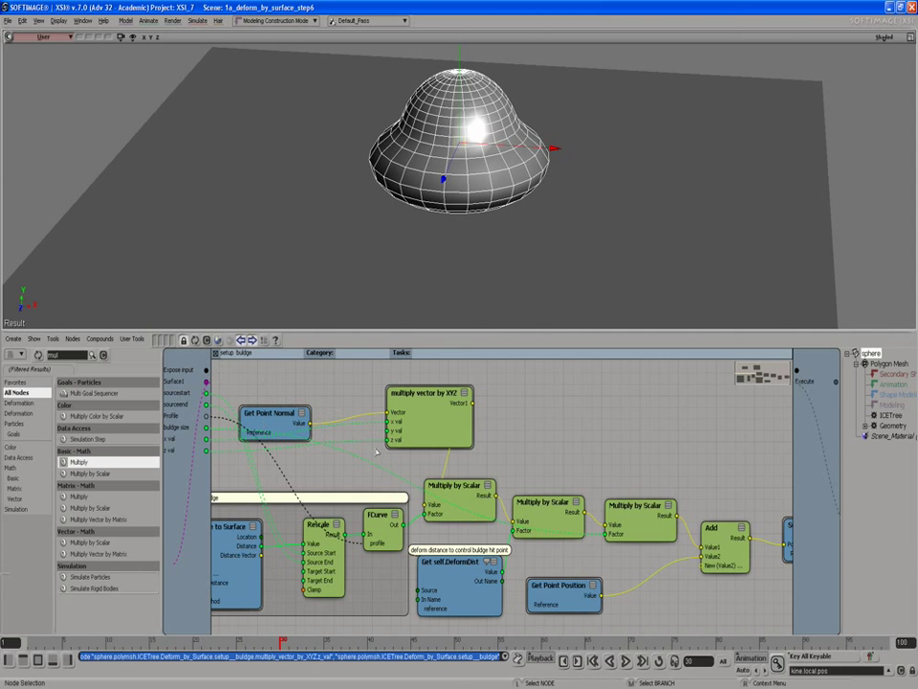
right_click(172, 449)
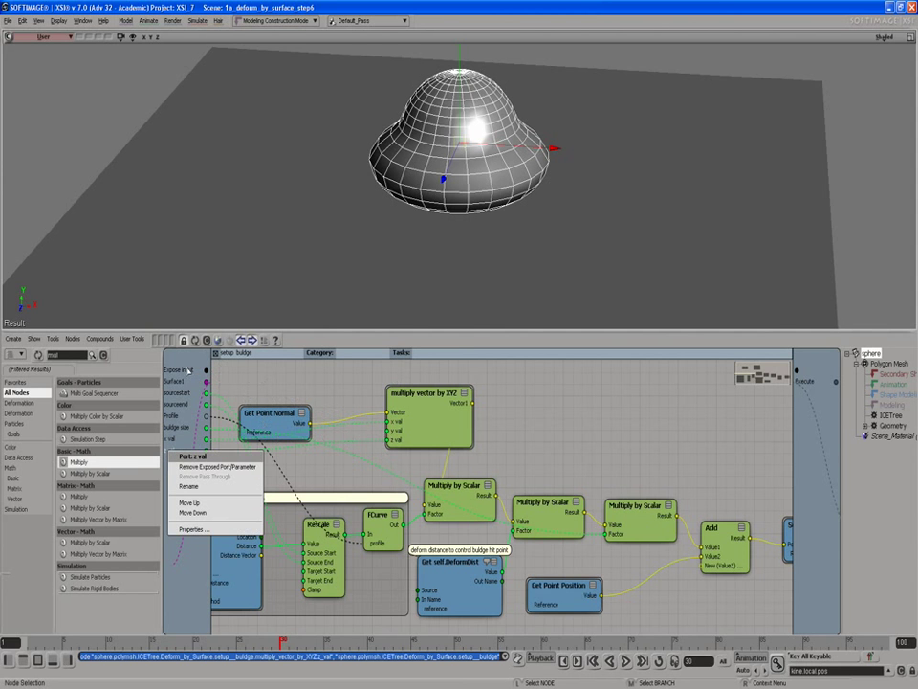
click(241, 374)
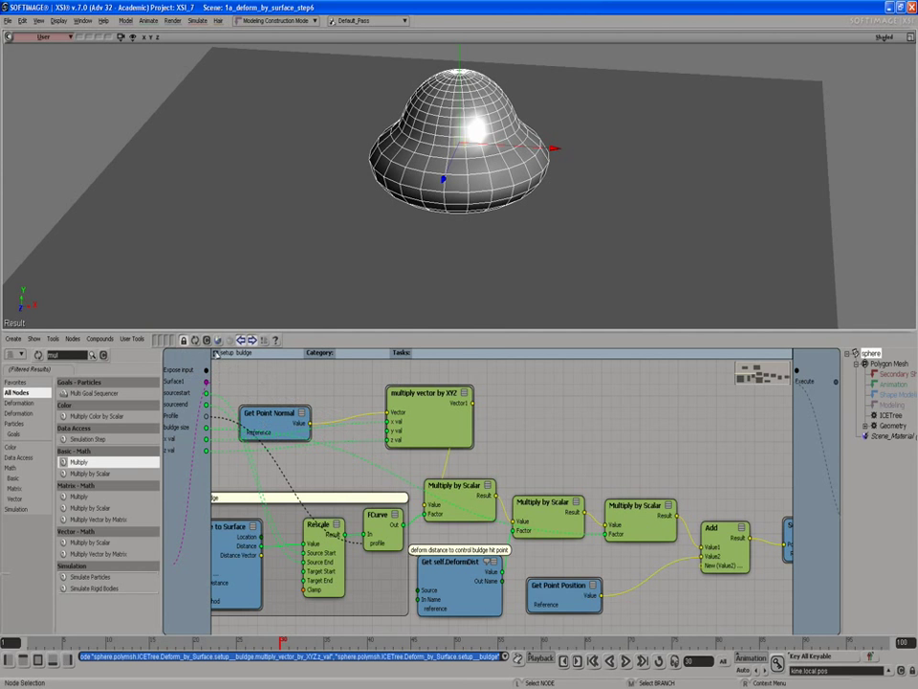
drag(207, 371, 392, 439)
right_click(173, 460)
click(209, 514)
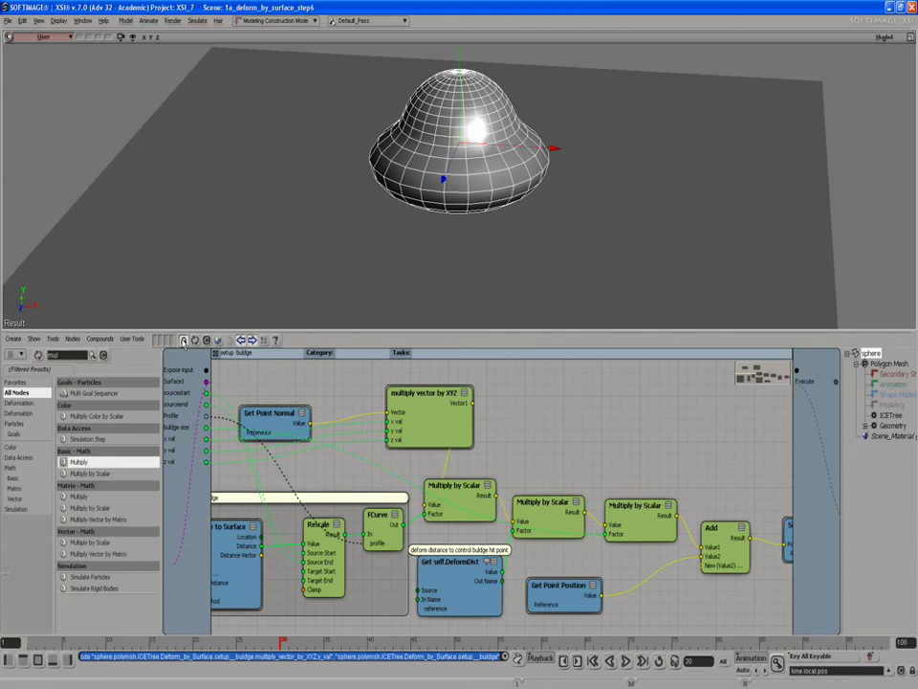
Return to the Deform by Surface compound and space the setup buldge and setup raycast nodes apart vertically
click(241, 339)
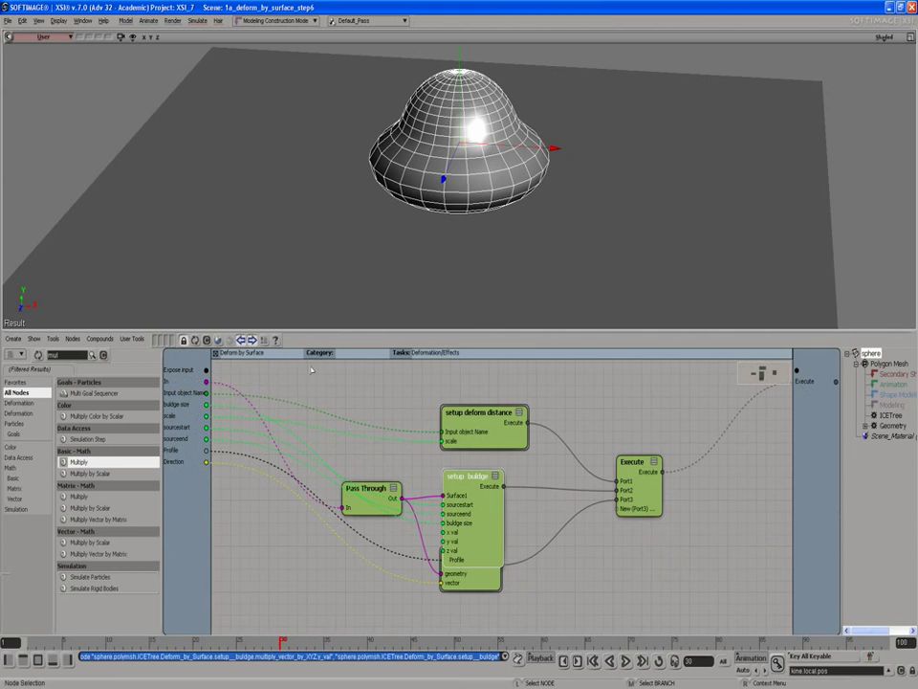
drag(466, 514, 466, 501)
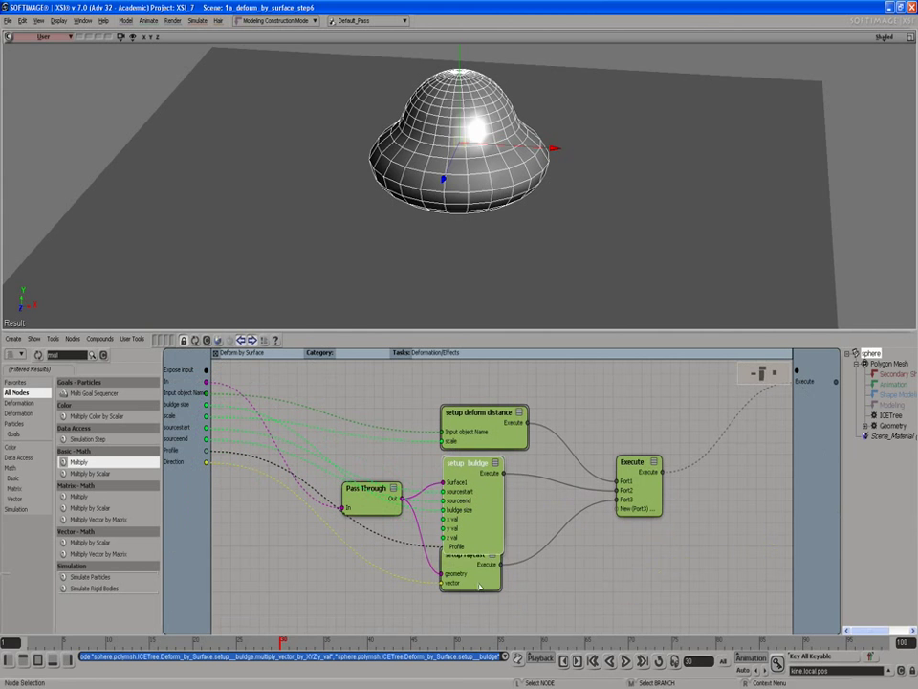
drag(479, 587, 487, 624)
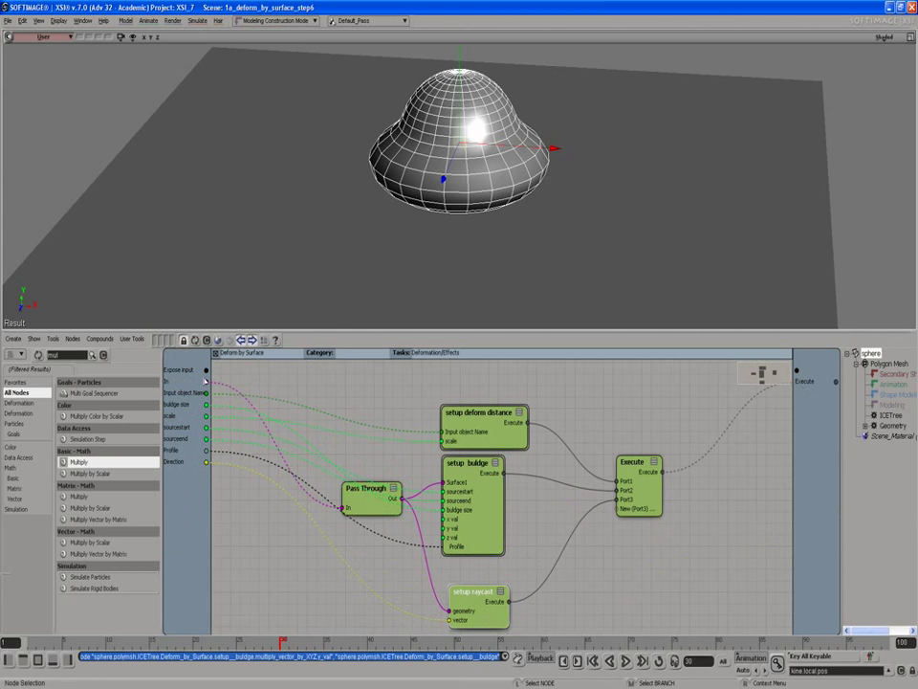
Expose setup buldge's x val, y val and z val on the Deform by Surface compound, and open that compound's properties from the main tree
drag(206, 370, 443, 519)
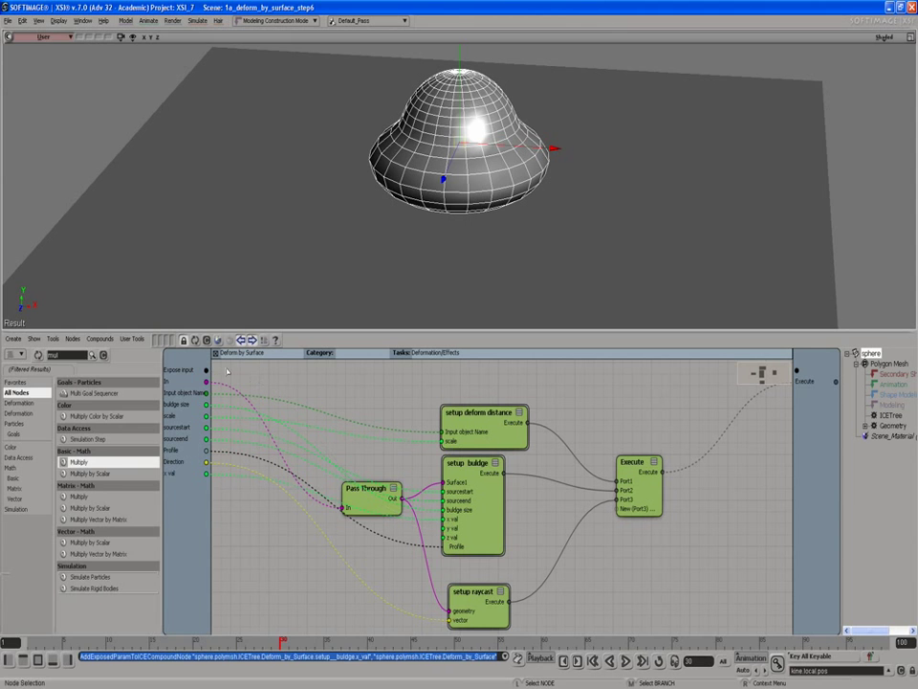
drag(205, 370, 444, 528)
drag(205, 370, 444, 536)
click(216, 354)
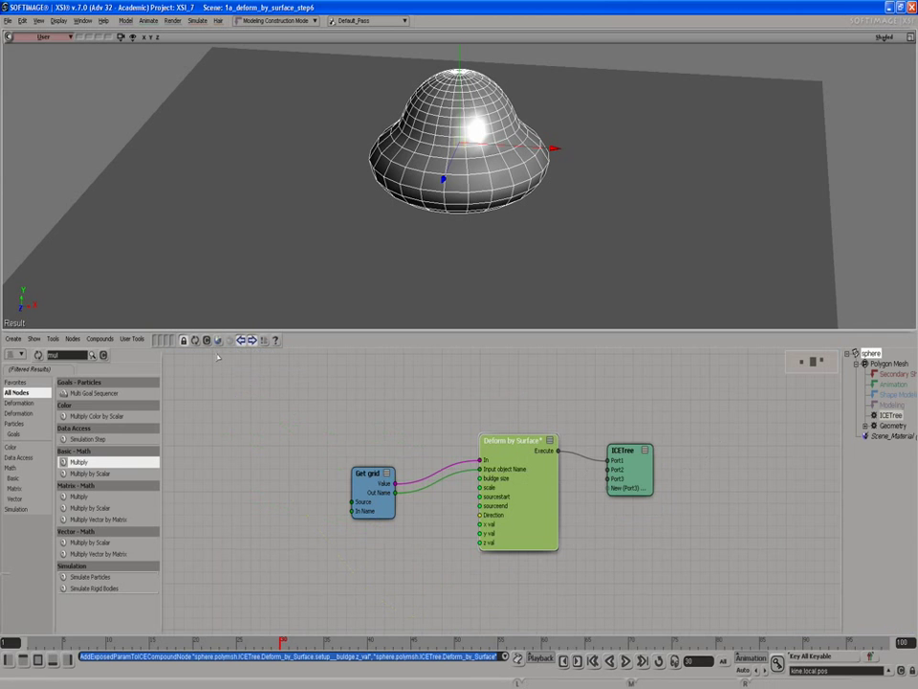
double_click(504, 497)
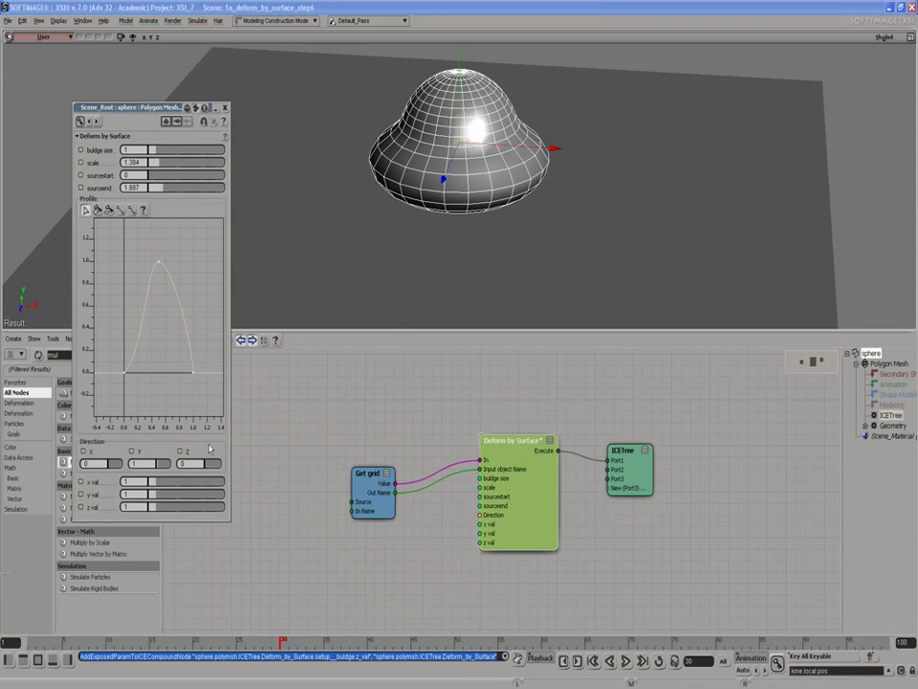
Try an x val of 0.692 on the Deform by Surface compound, undo the change, and close the compound's properties
mouse_move(154, 486)
mouse_down()
mouse_move(165, 486)
mouse_move(155, 484)
mouse_up()
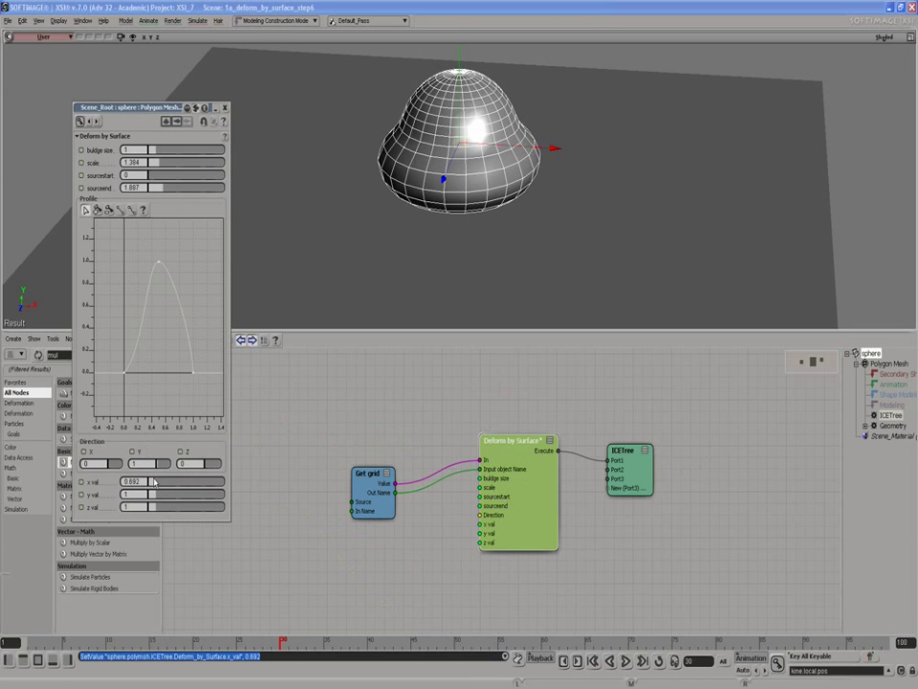
key(ctrl+z)
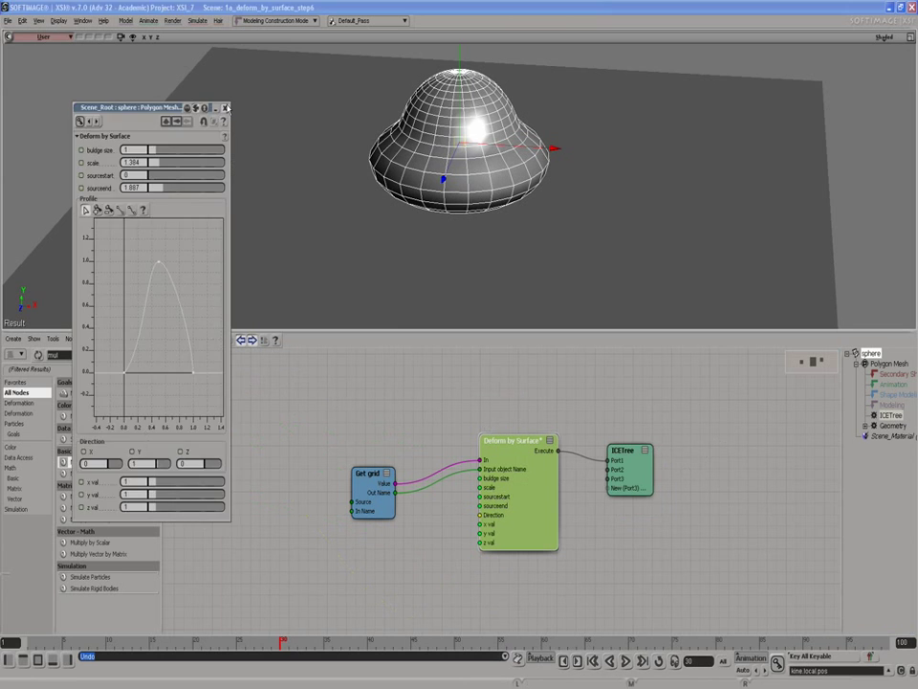
click(225, 108)
right_click(521, 497)
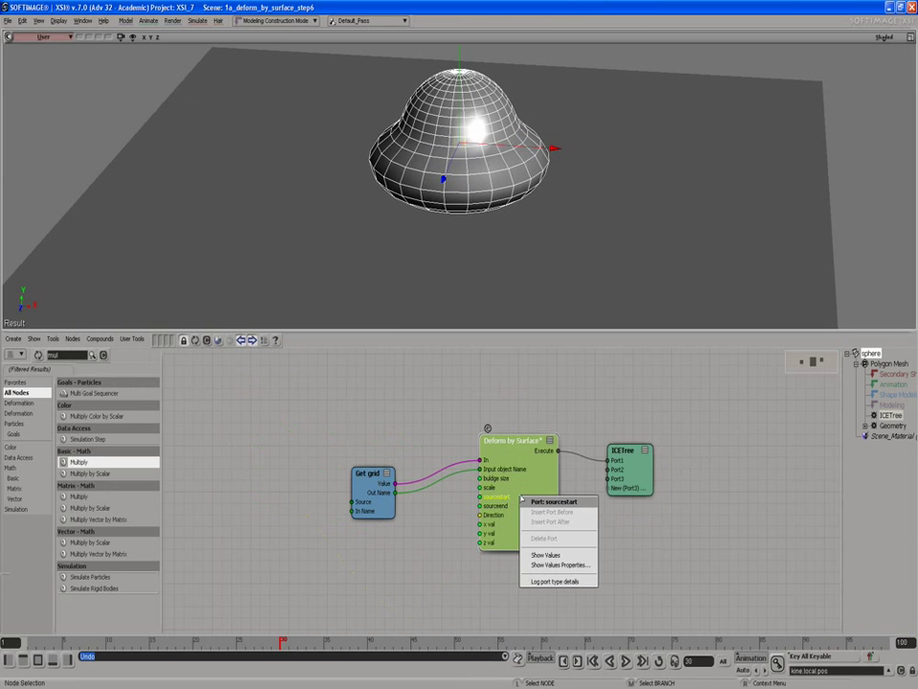
click(511, 462)
right_click(510, 450)
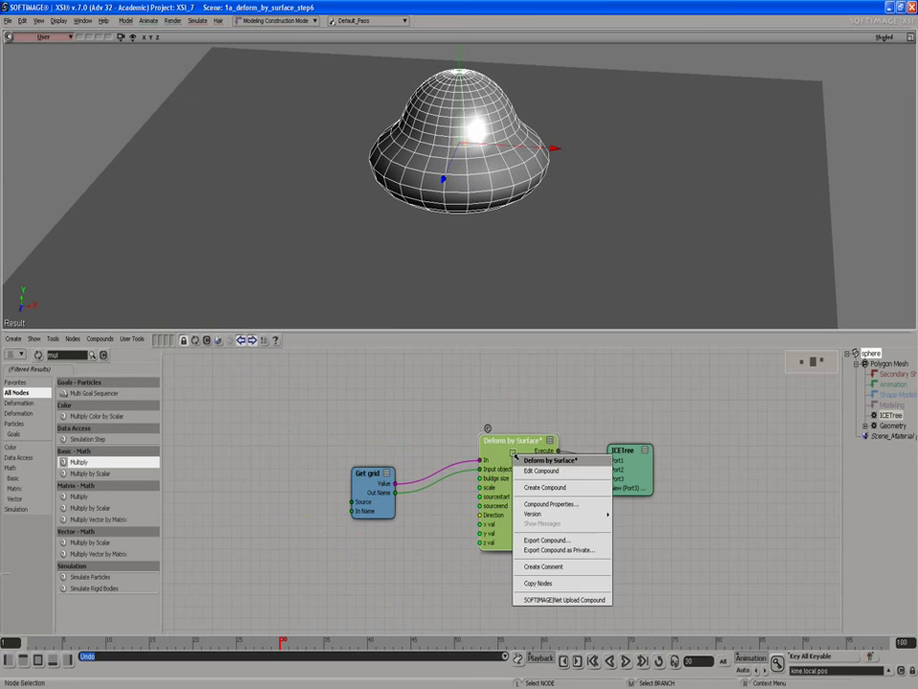
click(524, 539)
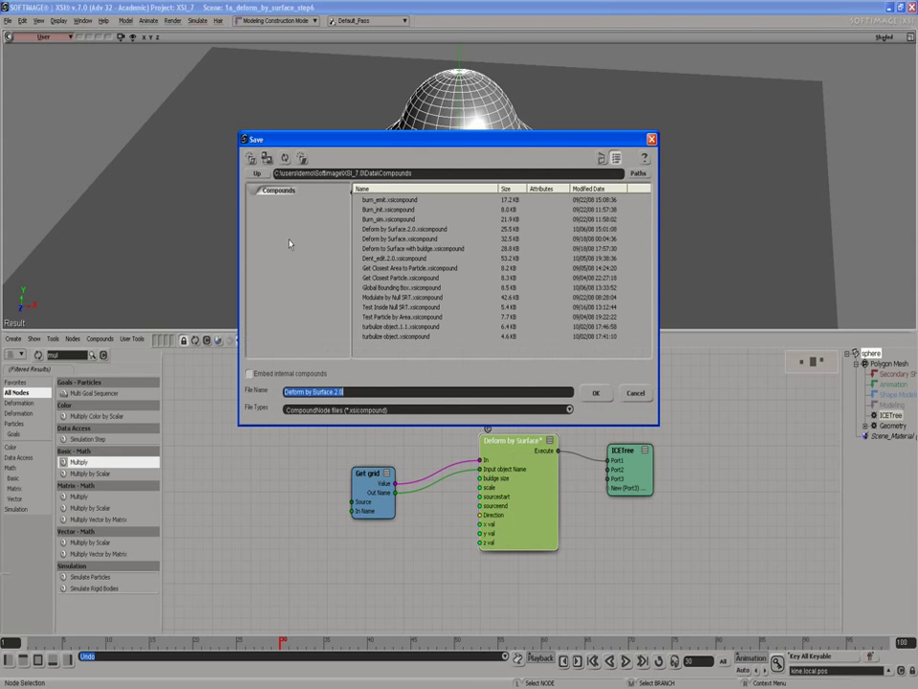
click(635, 394)
Set the Deform by Surface compound's major version to 3 and its version tag to "more options"
right_click(519, 478)
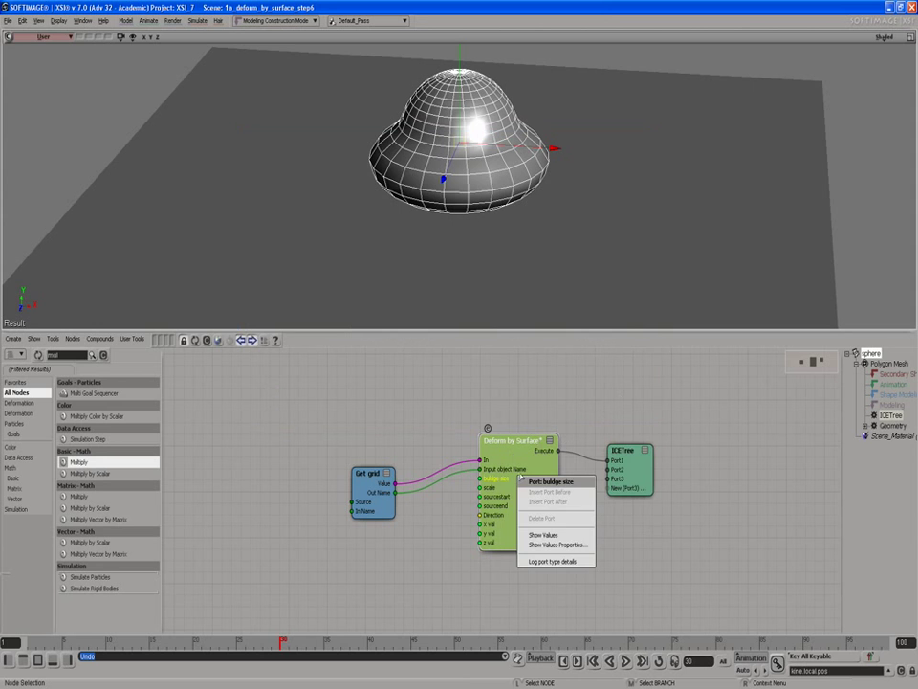
click(507, 459)
right_click(506, 458)
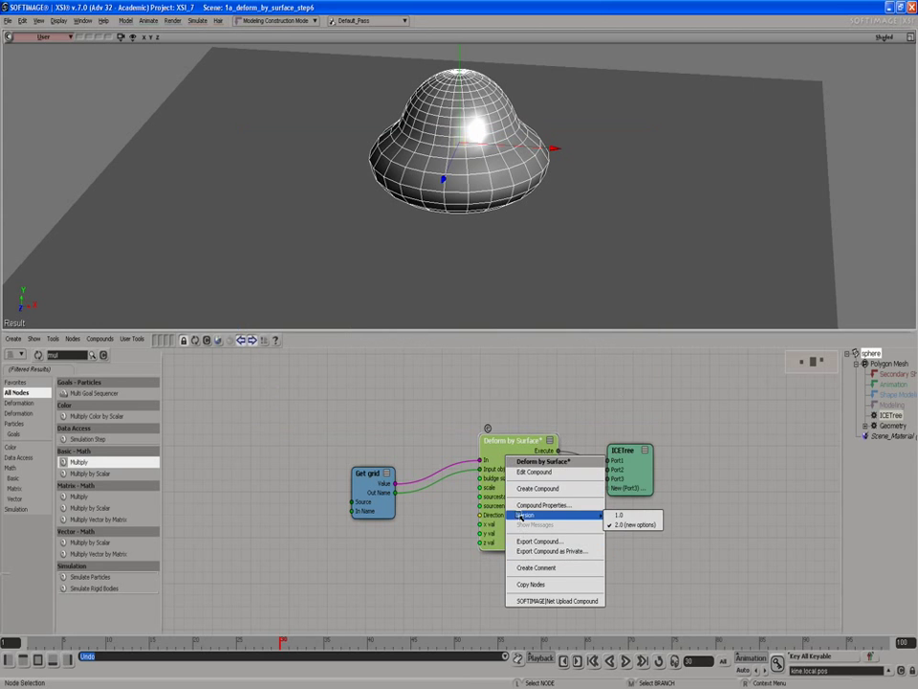
click(518, 506)
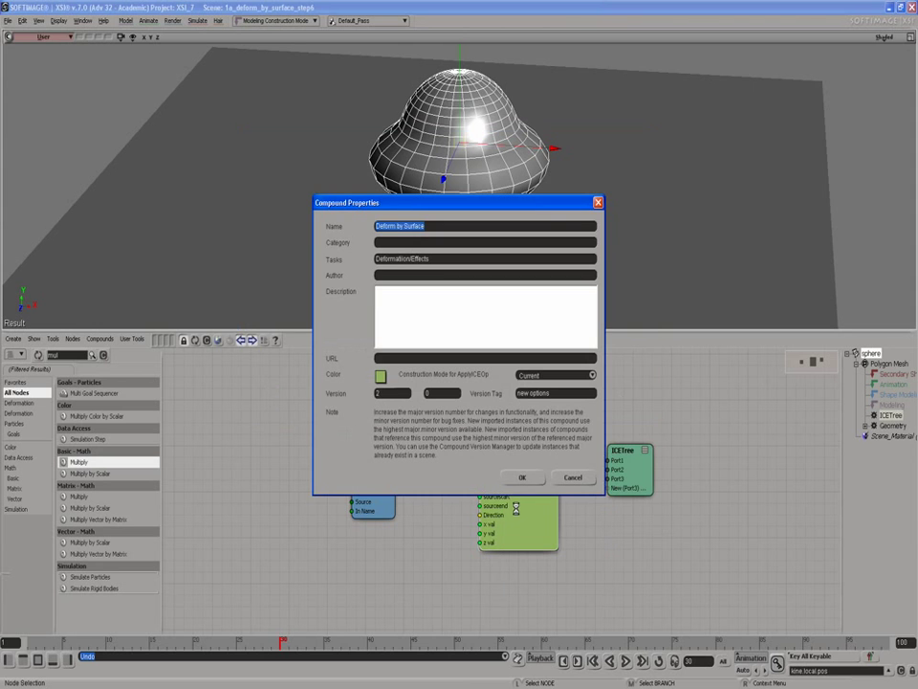
click(398, 393)
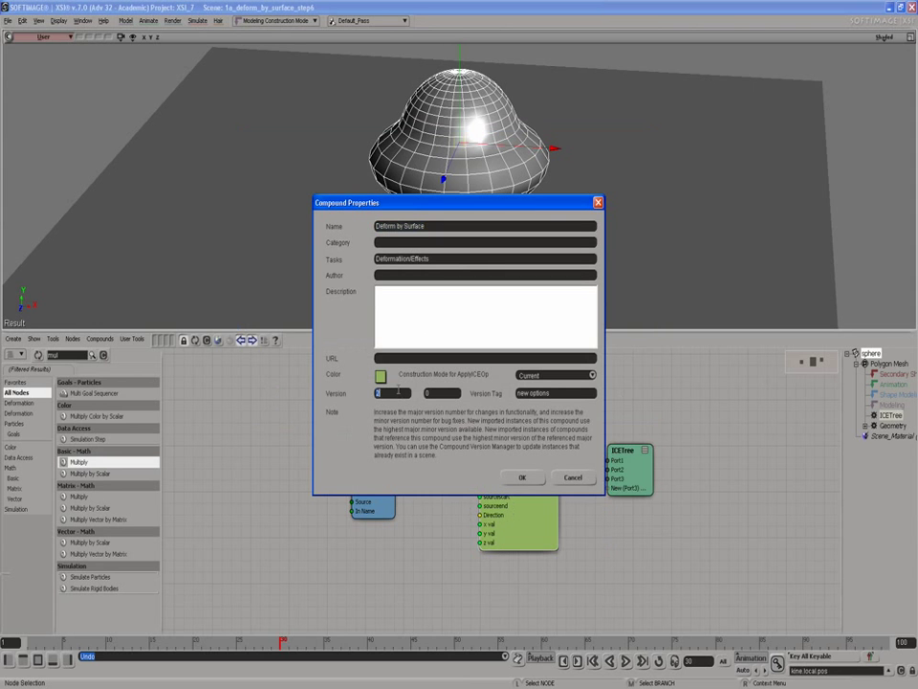
click(552, 394)
click(552, 394)
click(522, 477)
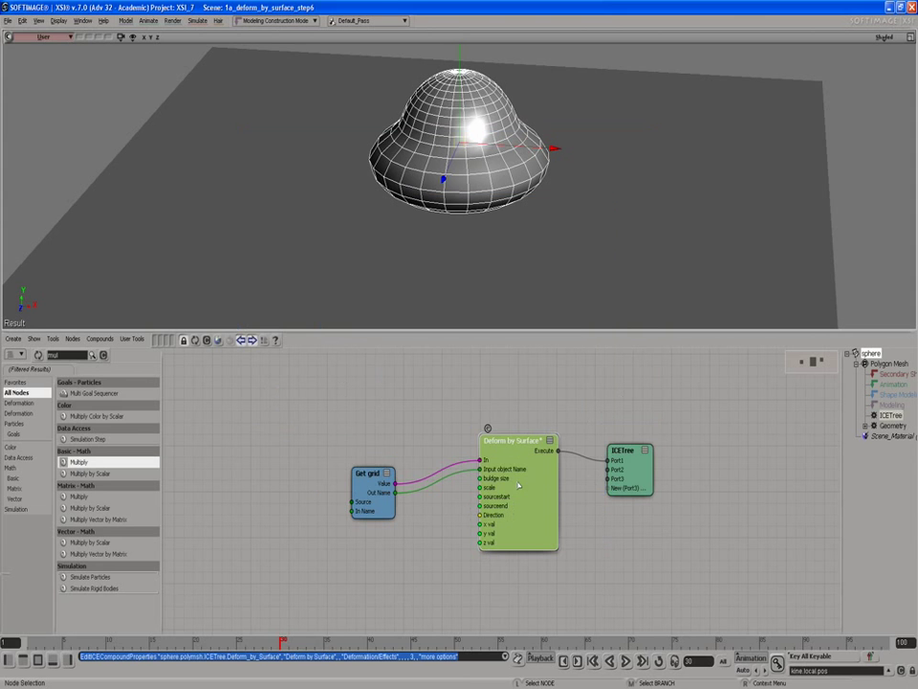
Export the Deform by Surface compound to the Compounds folder under the file name "Deform by Surface.3.0"
right_click(511, 452)
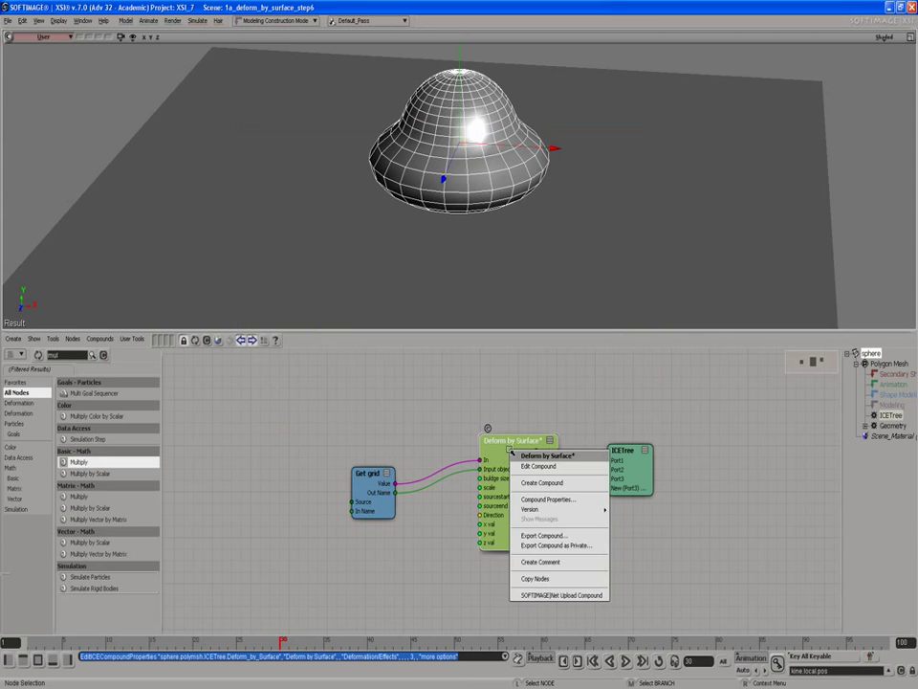
click(538, 535)
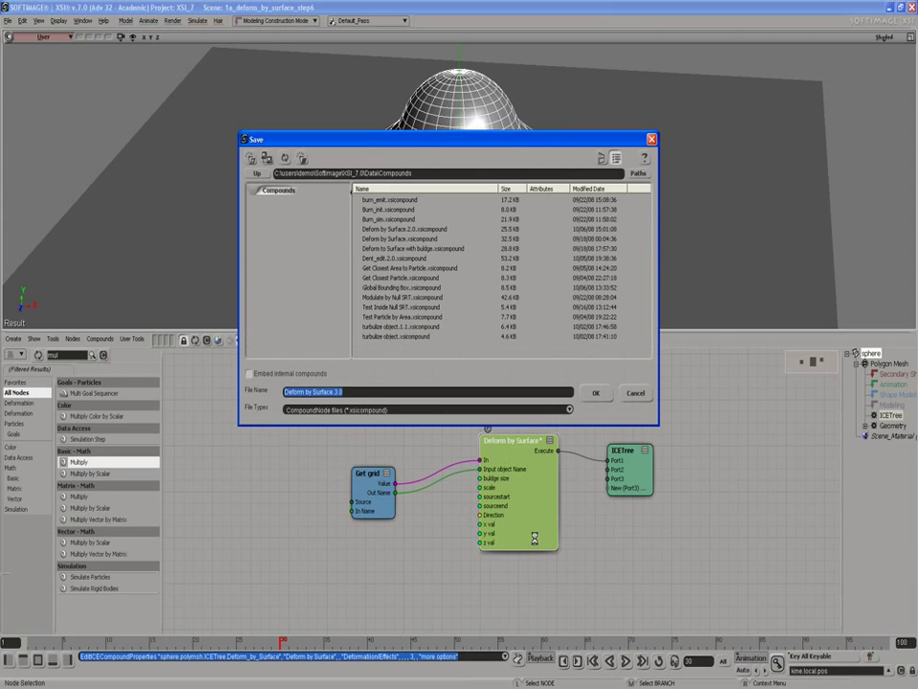
click(594, 394)
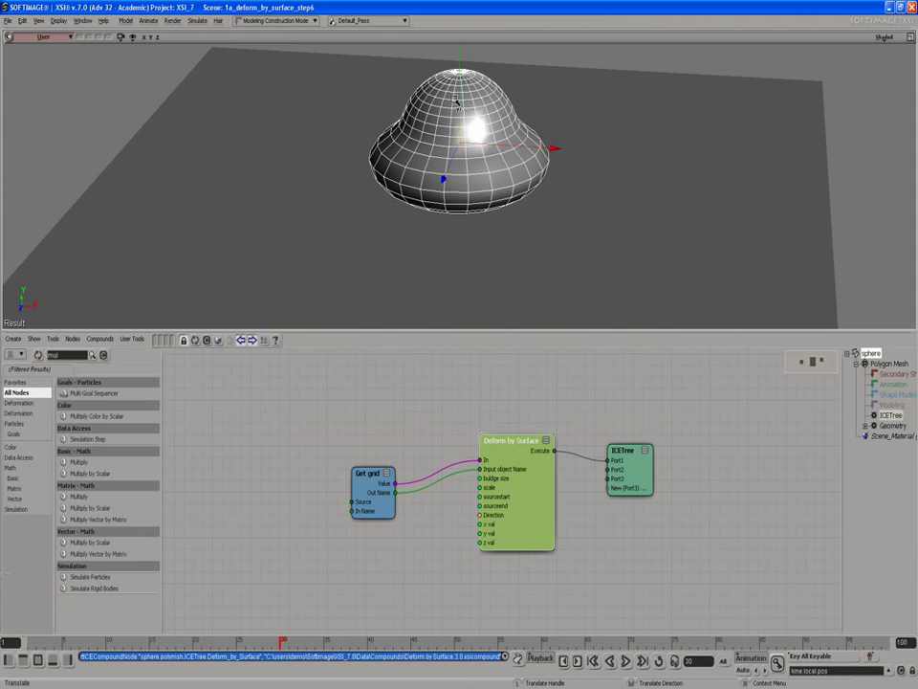
Move the sphere vertically to a Y position of about 1.14 and turn on view visibility for the Wheel scene layer
drag(465, 103, 421, 125)
scroll(330, 217, down, 5)
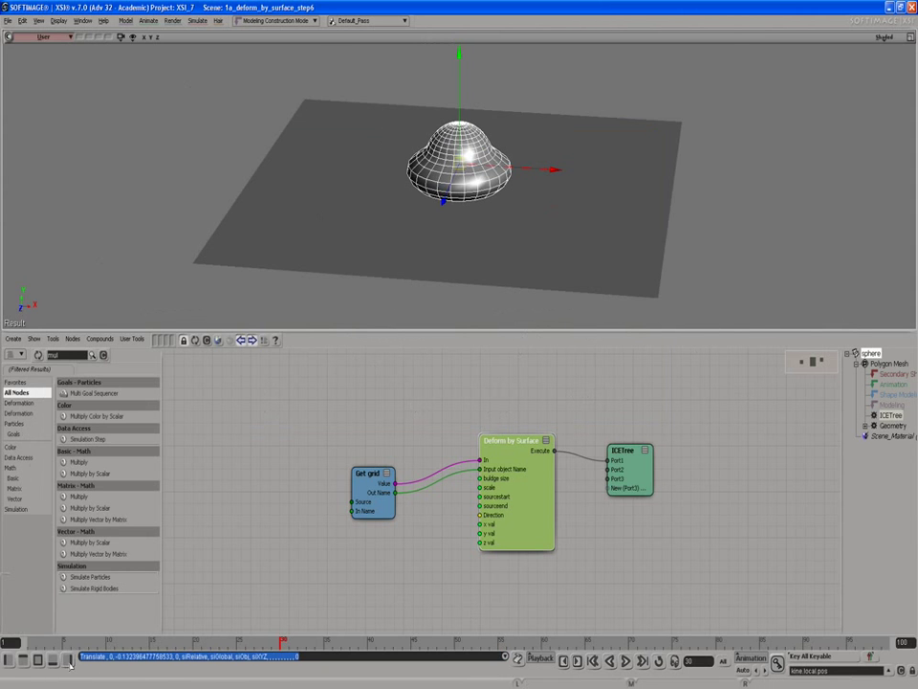
click(67, 660)
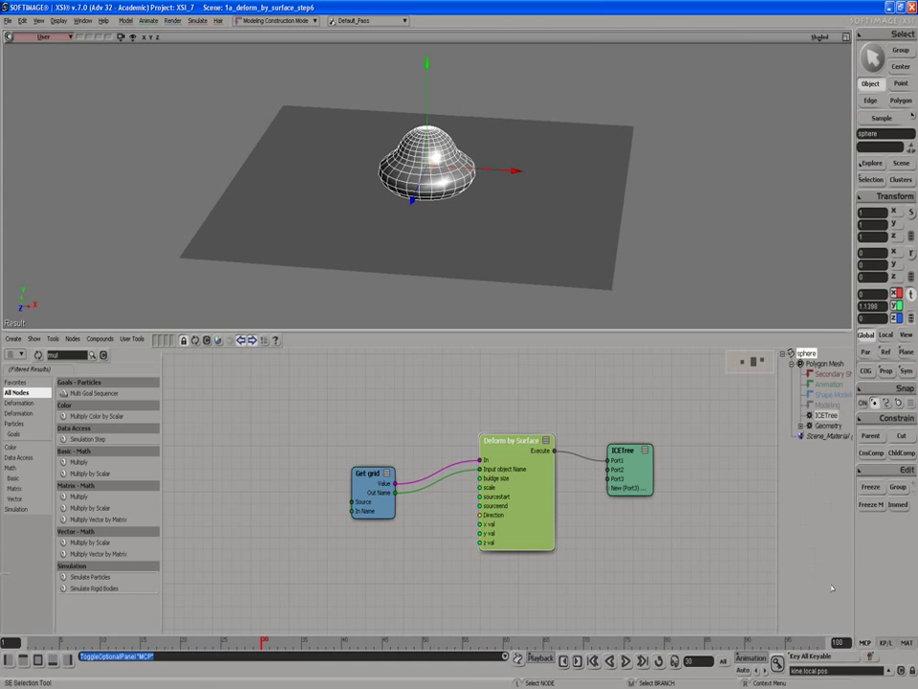
click(890, 644)
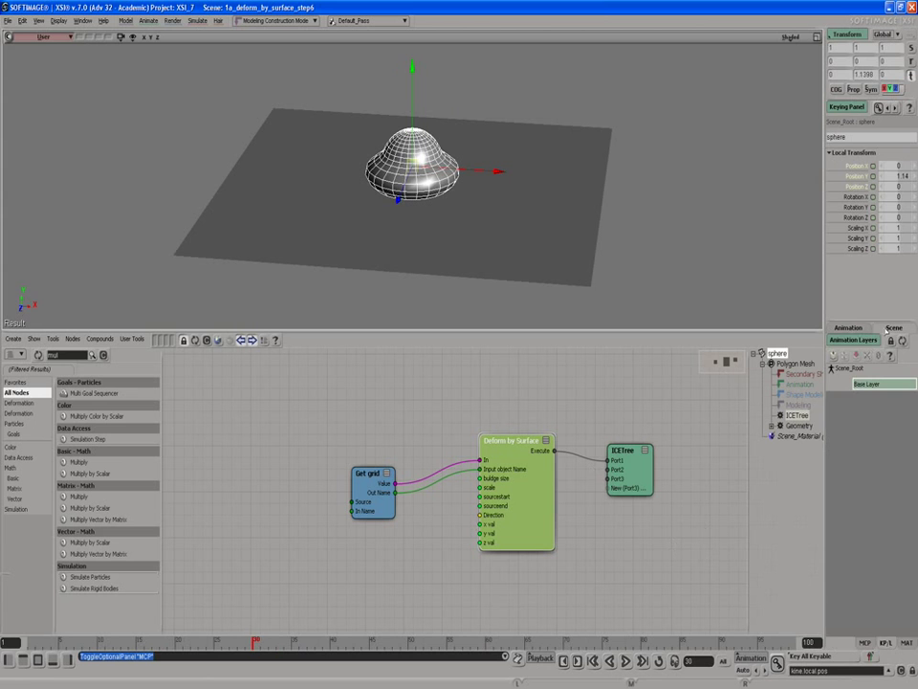
click(893, 328)
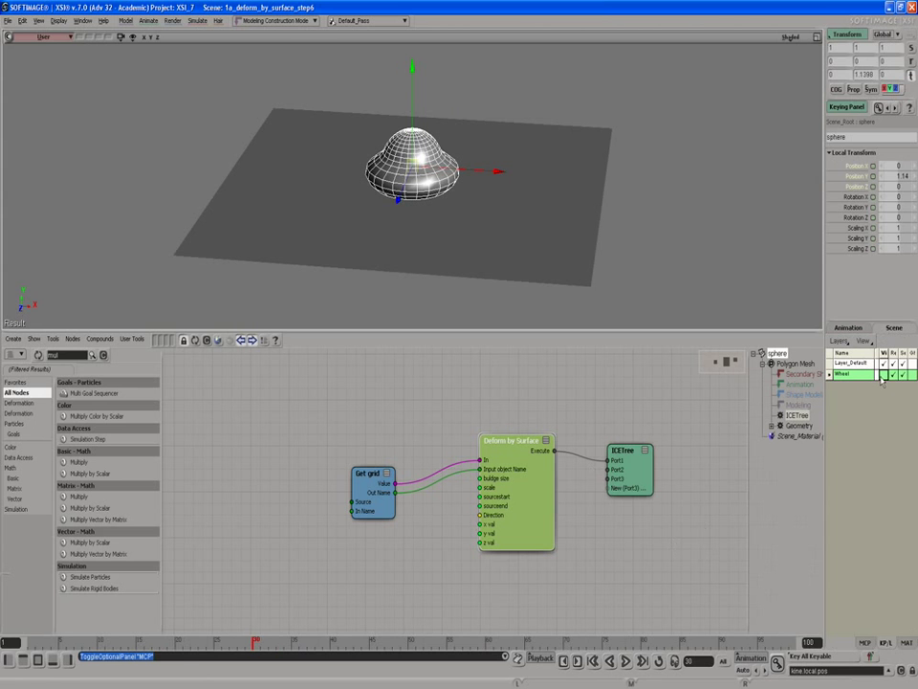
click(881, 375)
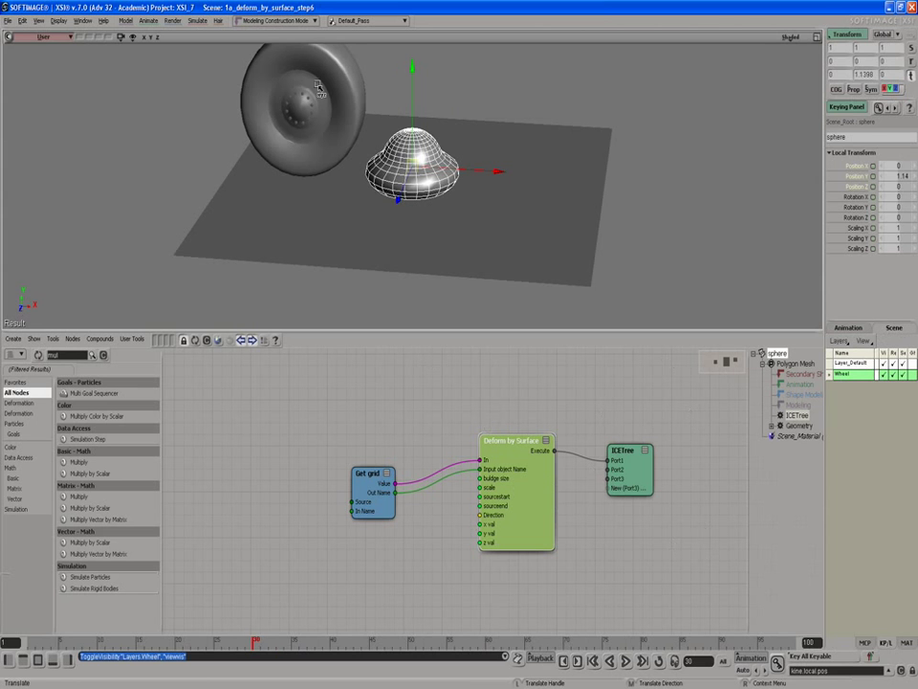
Select wheel1, switch the view to wireframe, try moving the wheel along X across the grid, and undo the move
key(space)
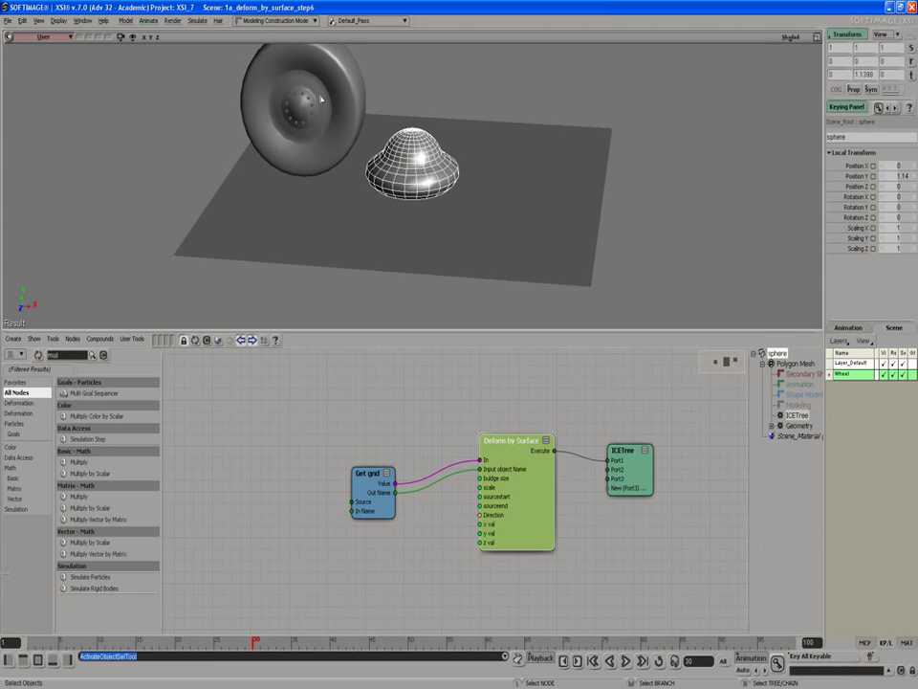
click(324, 97)
key(v)
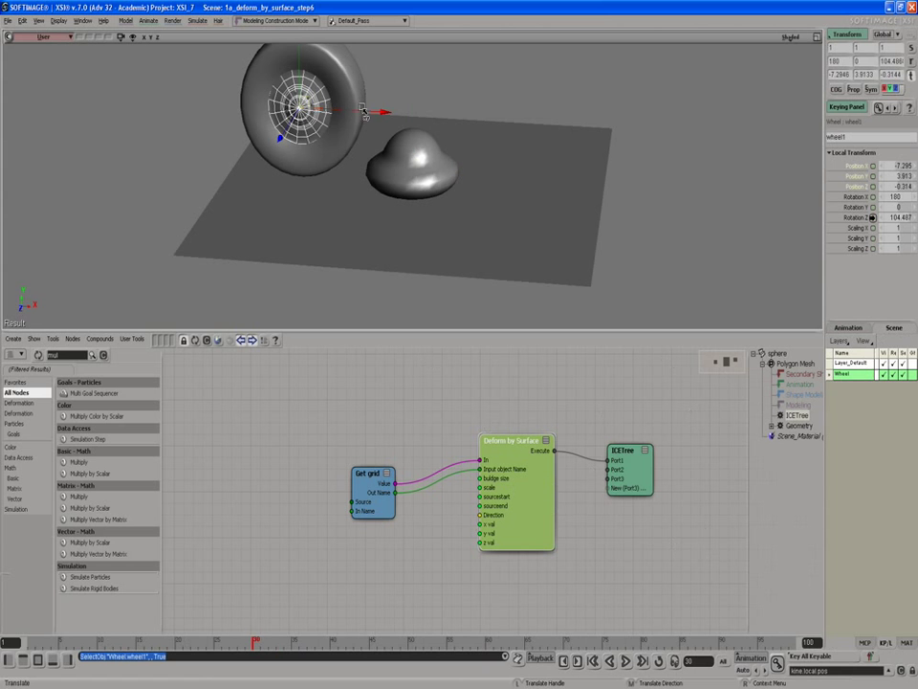
middle_click(787, 40)
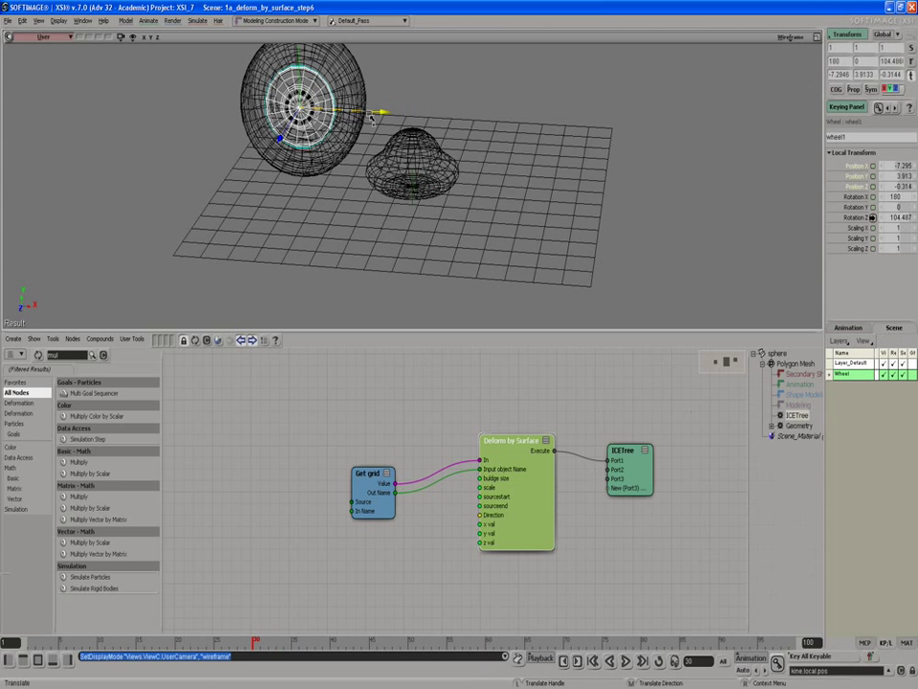
drag(370, 112, 609, 128)
key(ctrl+z)
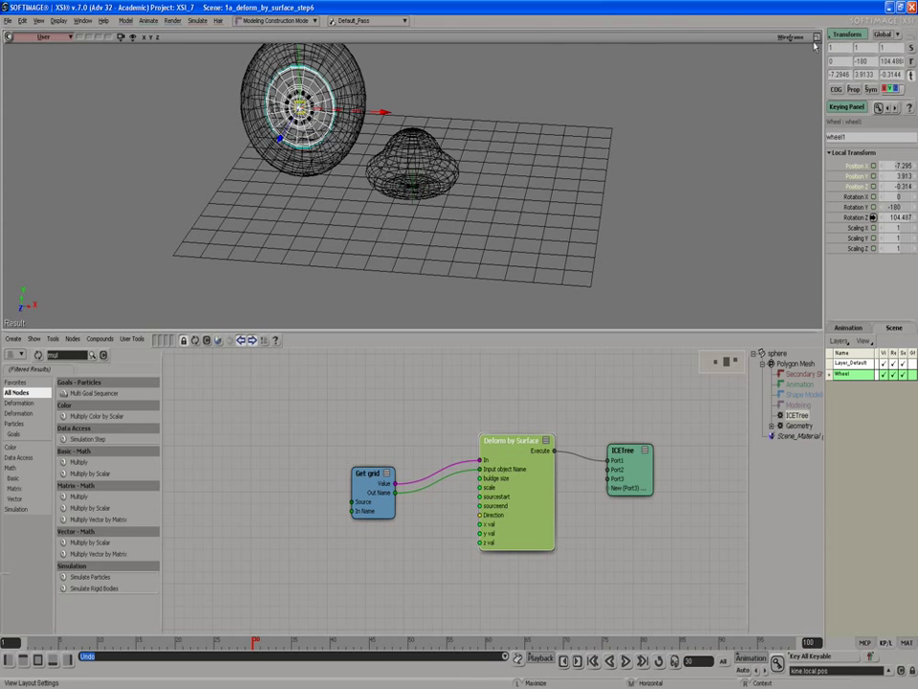
Cycle through the viewport layouts back to the enlarged perspective view of the wheel and grid, and return it to shaded display
click(818, 38)
click(813, 39)
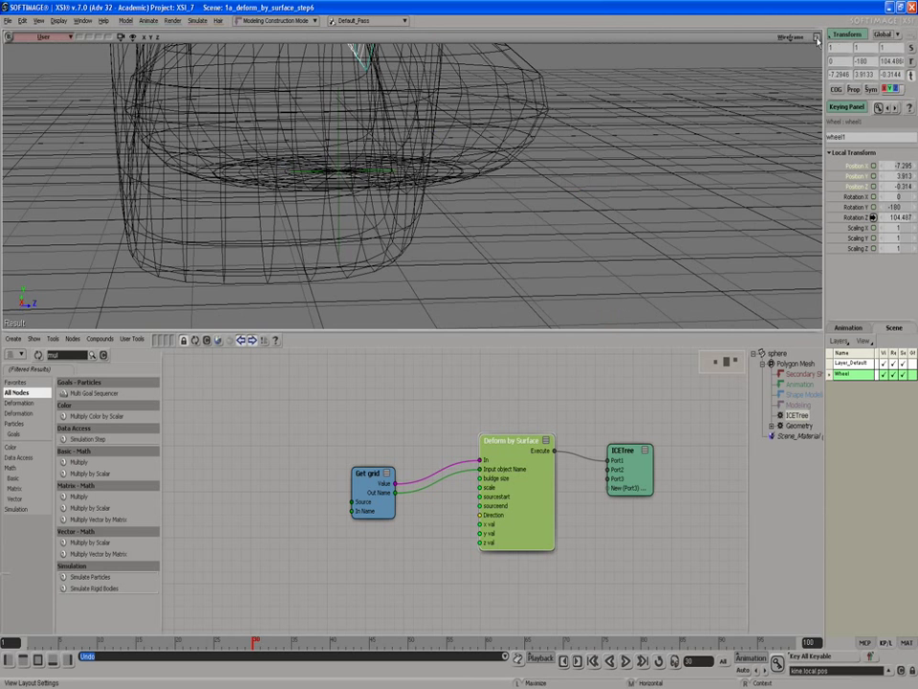
click(809, 40)
click(817, 38)
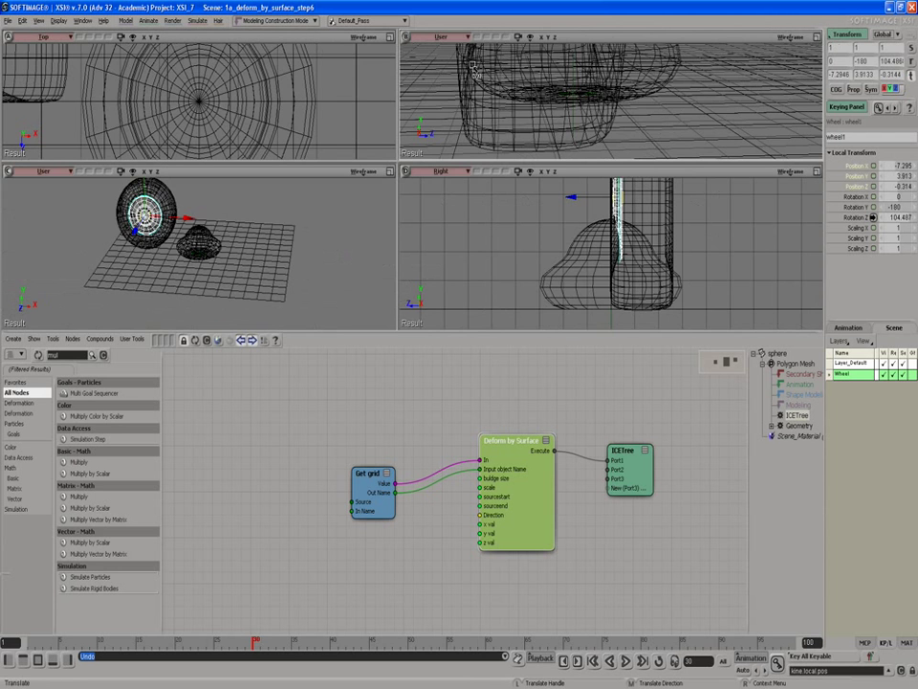
click(389, 173)
scroll(243, 72, down, 2)
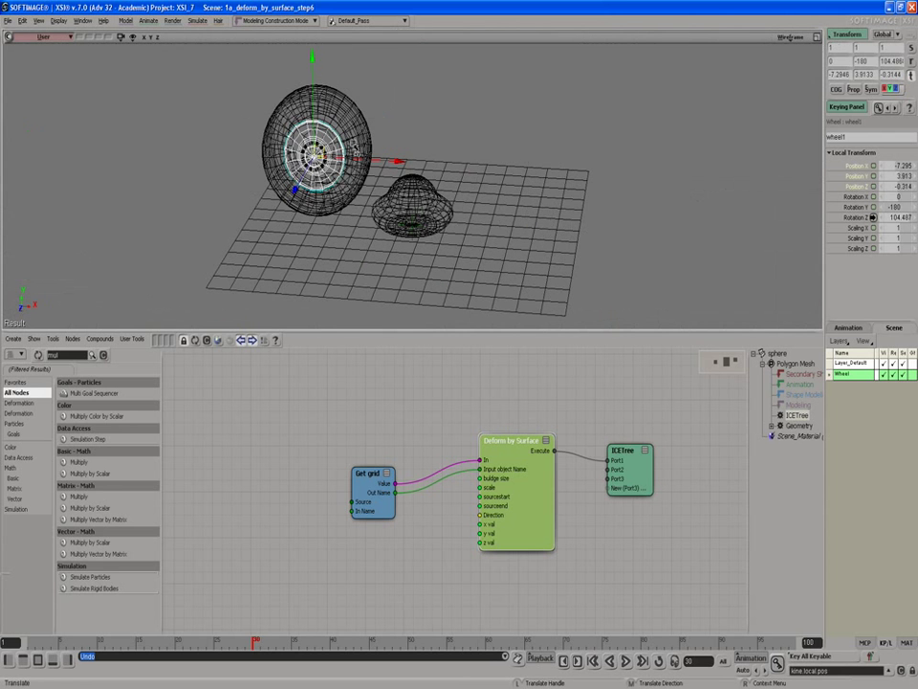
click(785, 44)
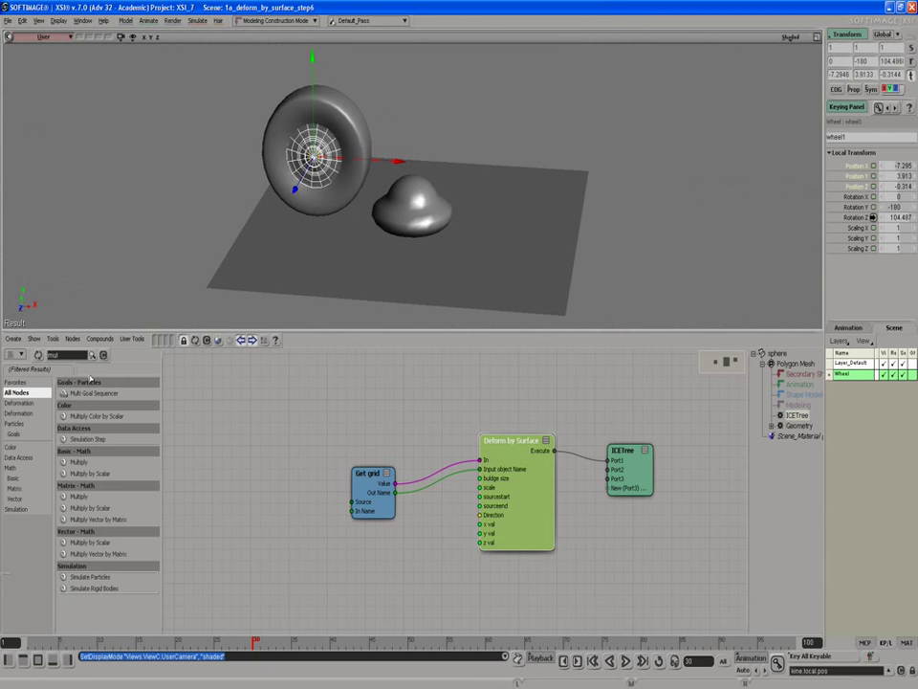
Clear the node filter and search the ICE nodes for "defo"
click(103, 355)
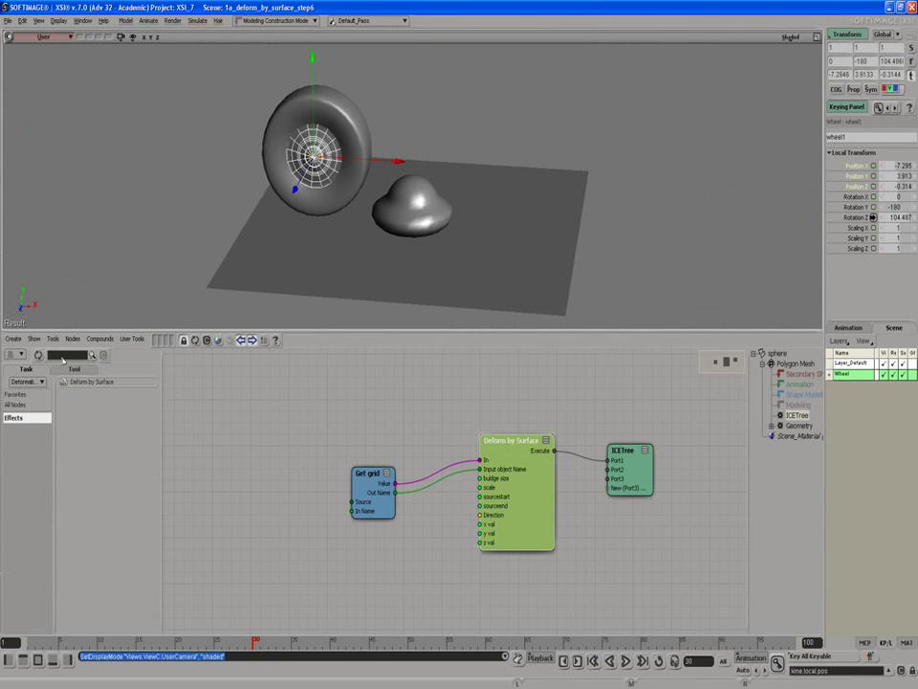
click(63, 355)
text(defo)
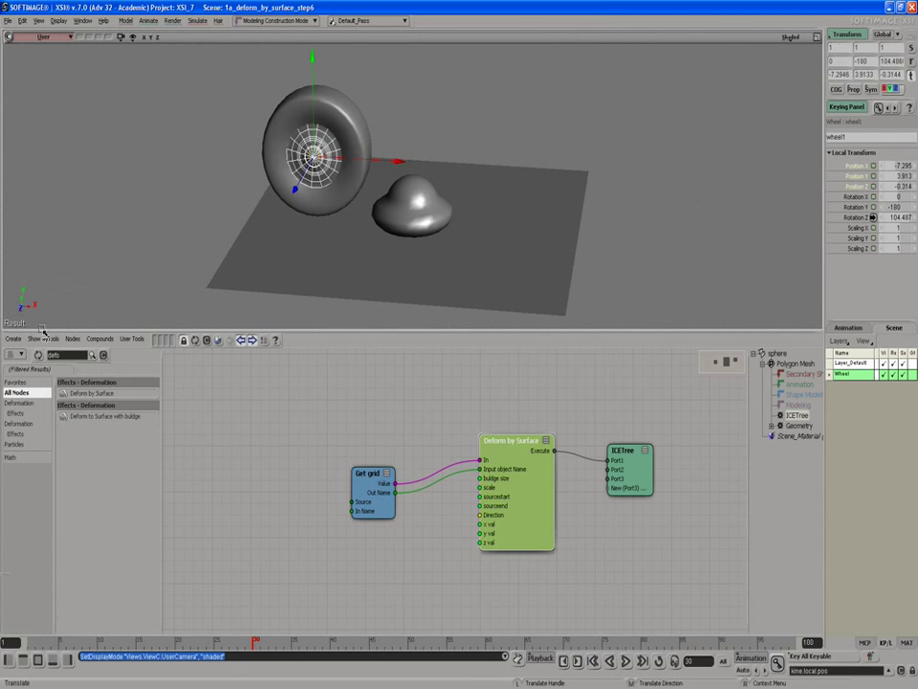
Update the ICE tree view from the current selection, select the wheel's tyre mesh polymsh22, and create an ICE Tree on it
click(195, 341)
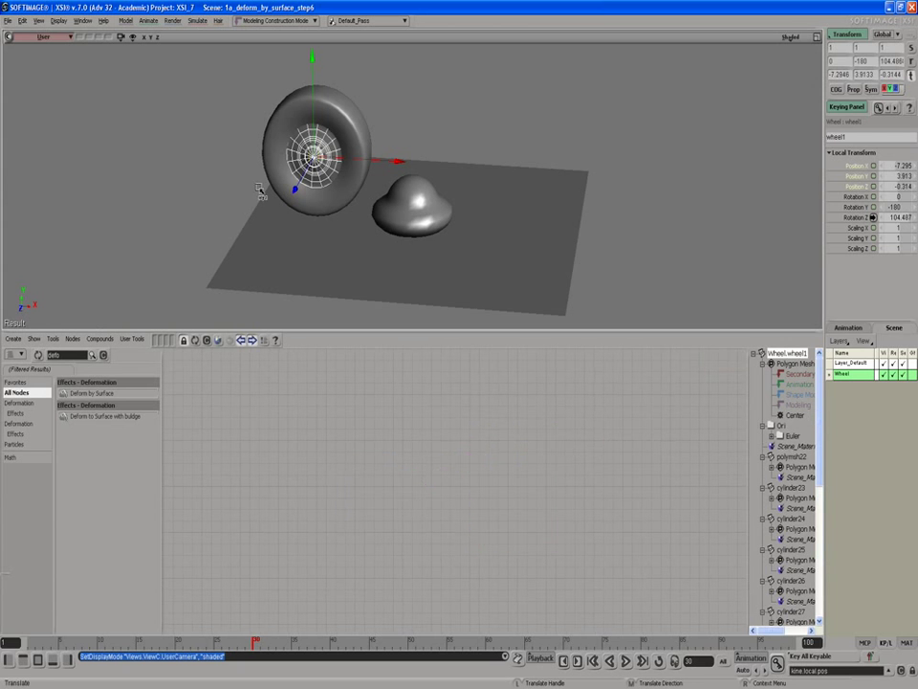
click(266, 180)
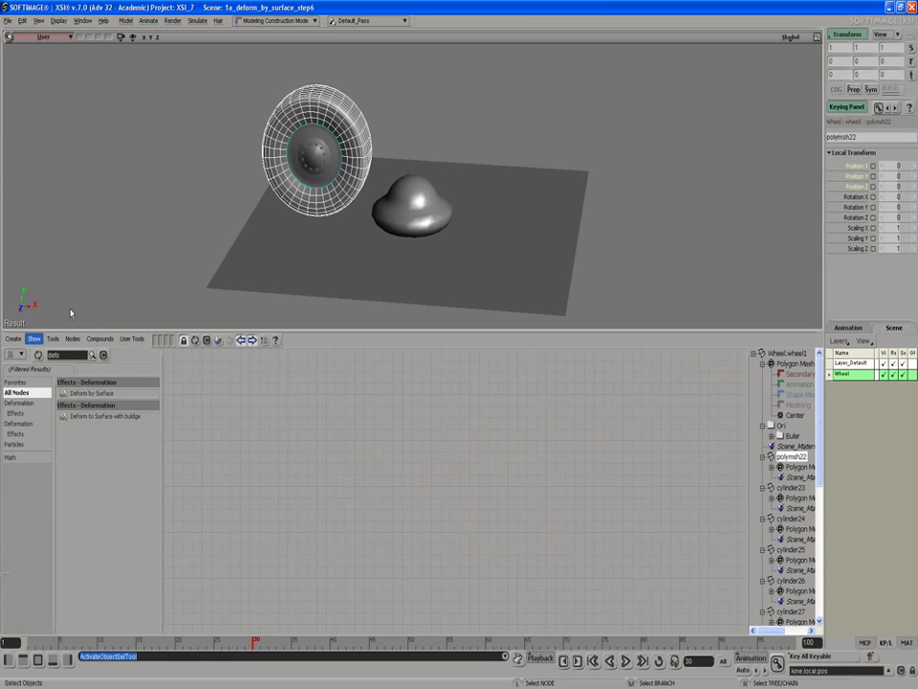
key(v)
click(13, 340)
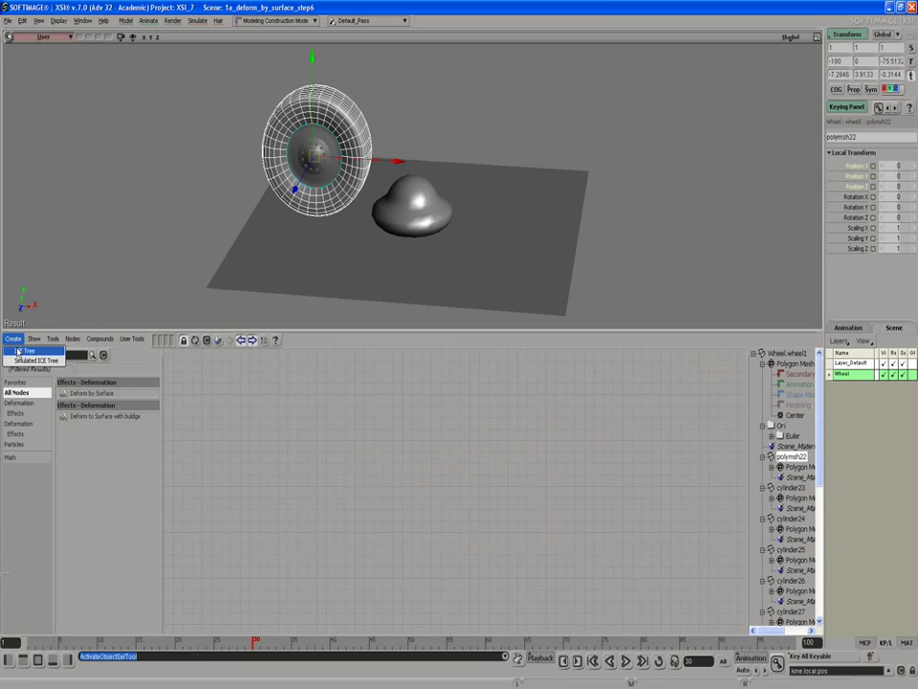
click(19, 351)
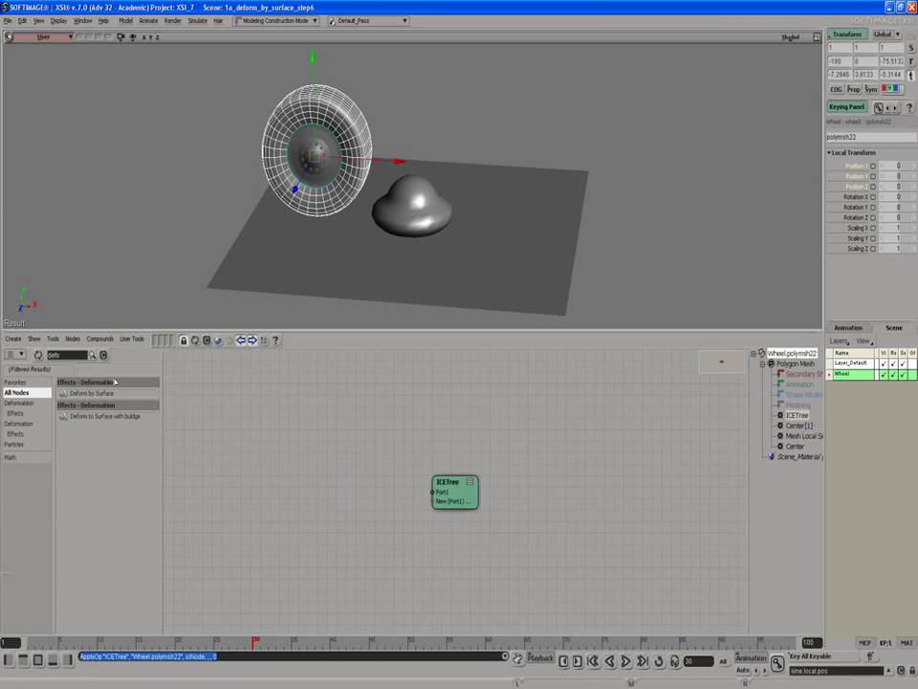
Add the Deform by Surface compound to the tyre's ICE tree and connect its Execute output to the ICETree's Port1
drag(96, 392, 314, 469)
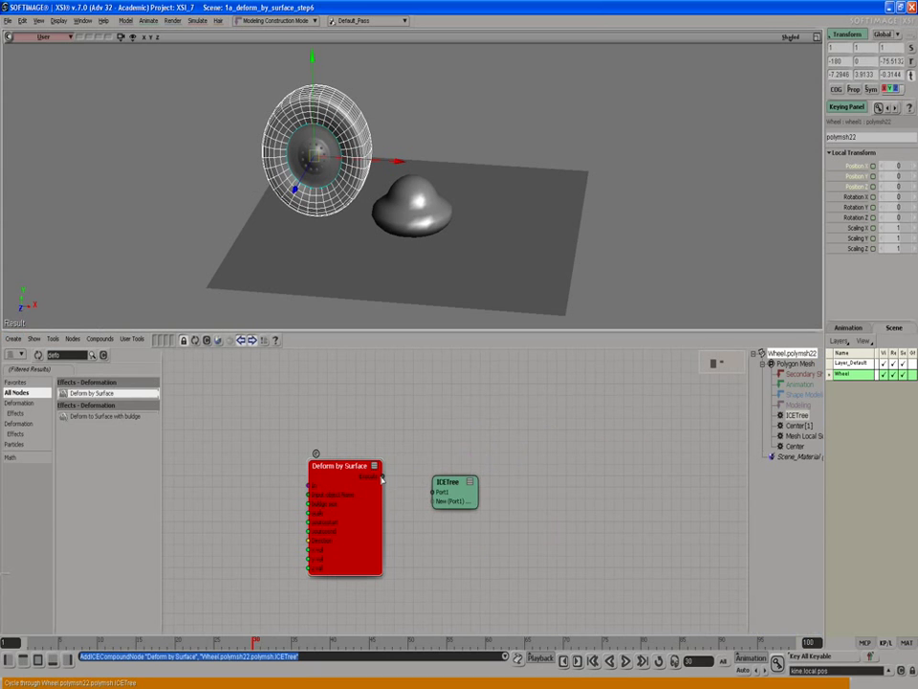
drag(381, 476, 434, 492)
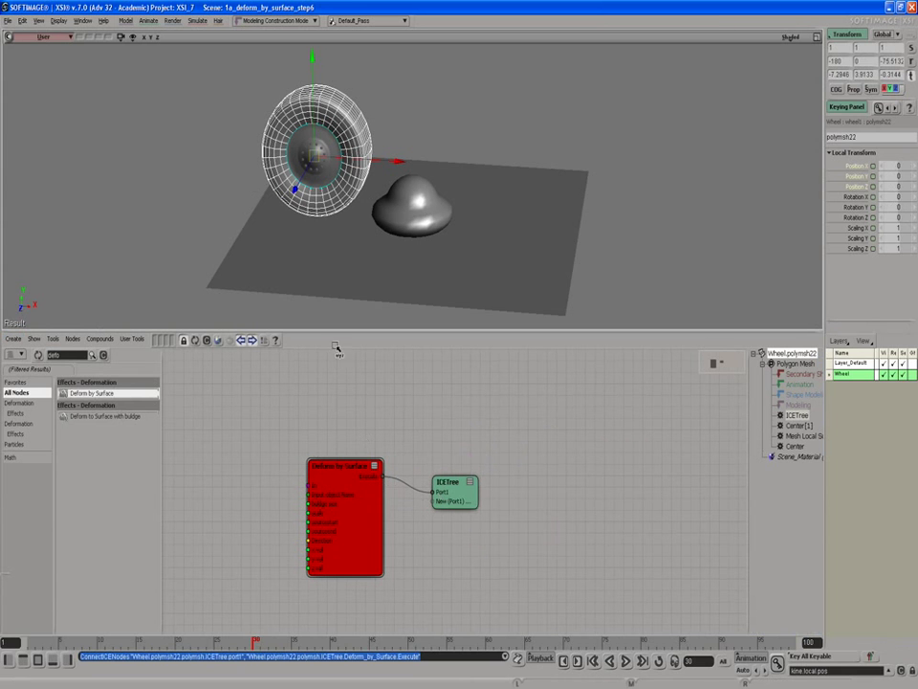
Add the grid to the tyre's ICE tree and connect its Value to In and Out Name to Input object Name on Deform by Surface
key(space)
click(318, 247)
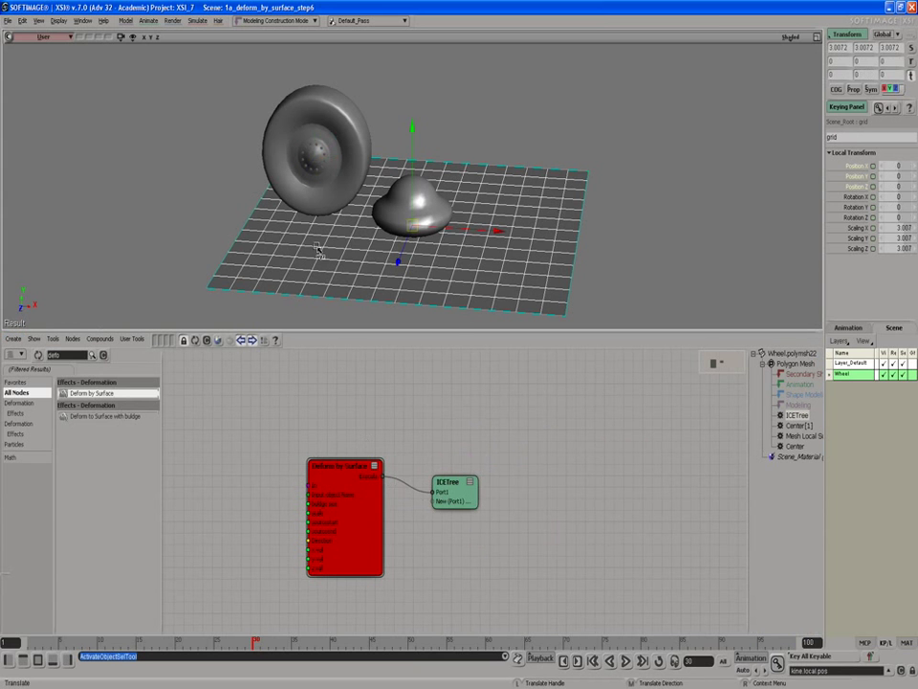
key(F3)
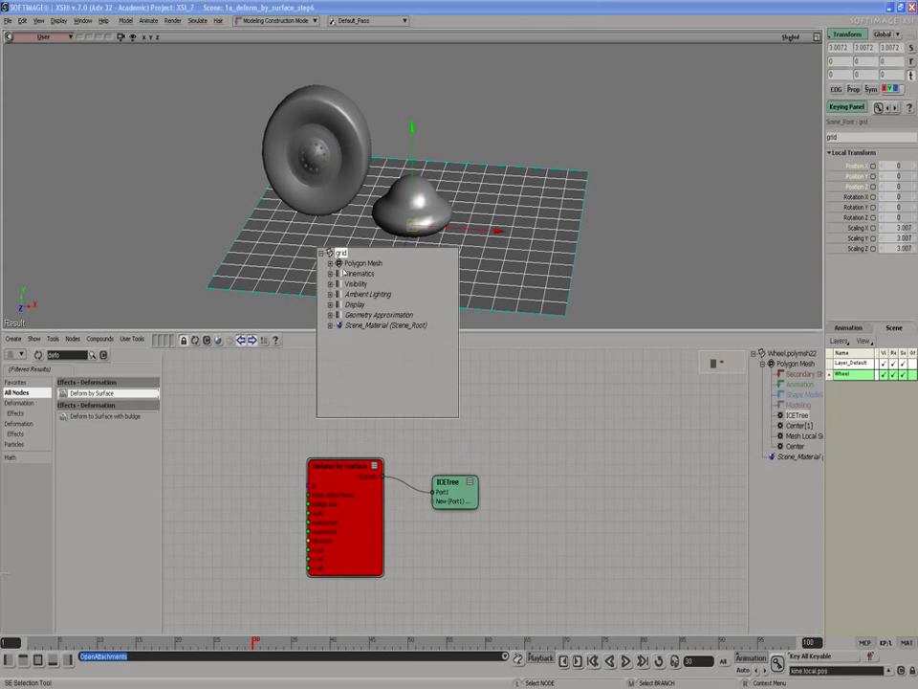
drag(329, 253, 310, 494)
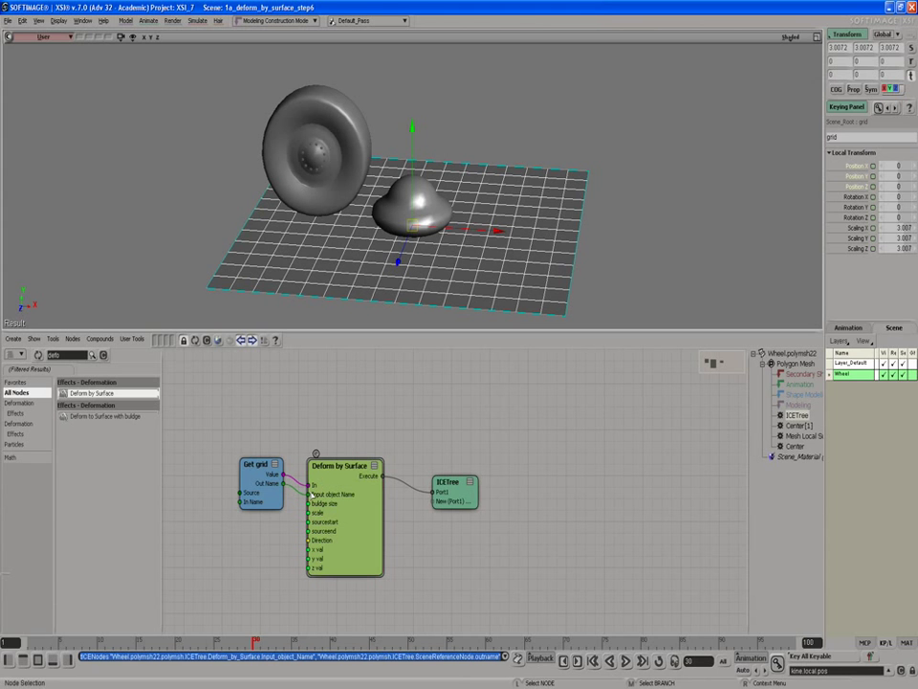
Select the sphere resting on the grid and hide it
key(space)
click(344, 162)
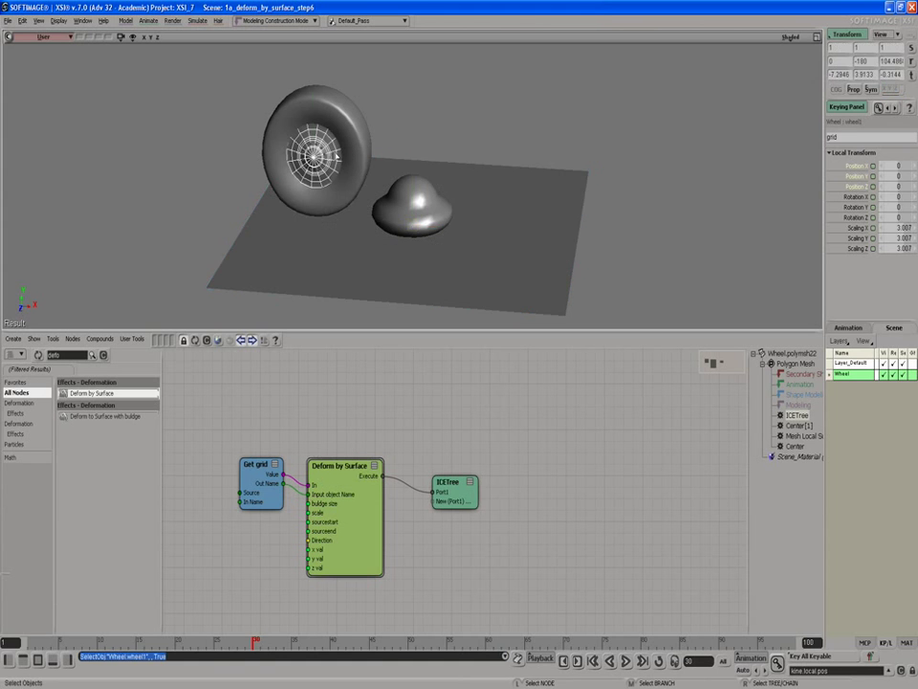
click(411, 218)
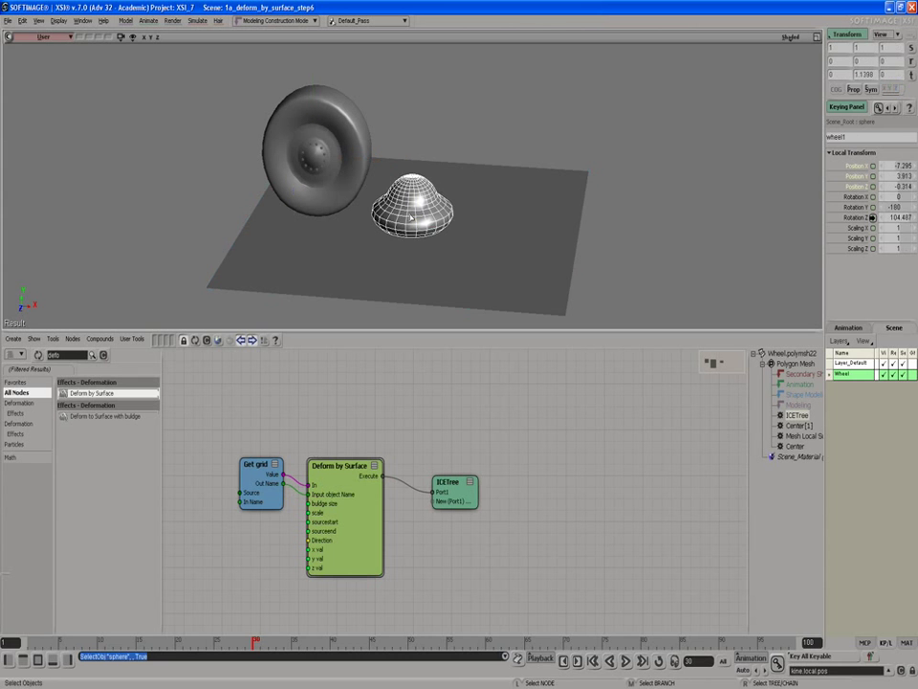
key(h)
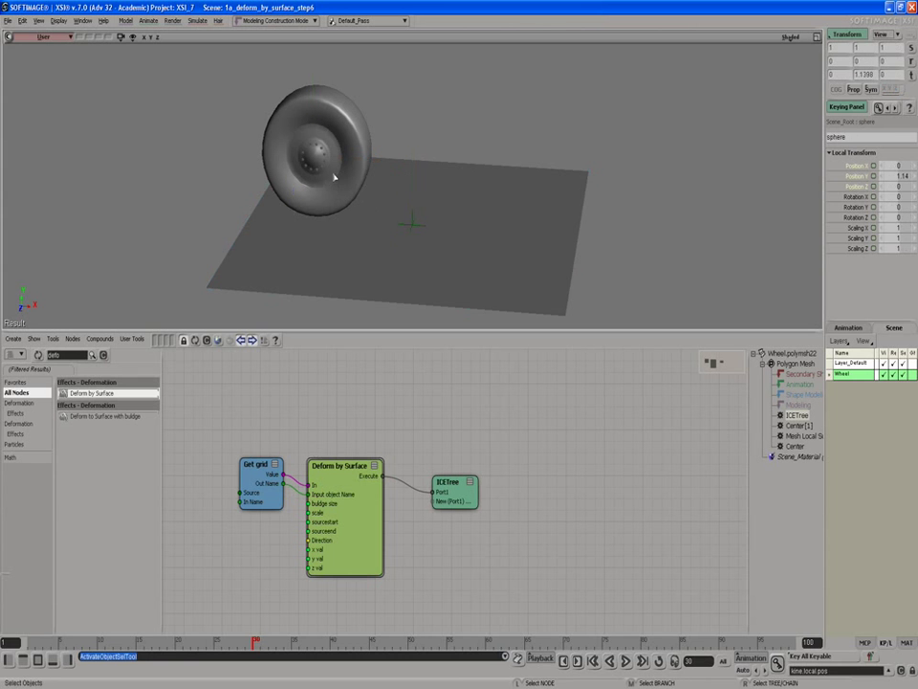
Sink wheel1 into the grid at about Y 3.61 and slide it along X to about -4.37
click(334, 177)
key(f)
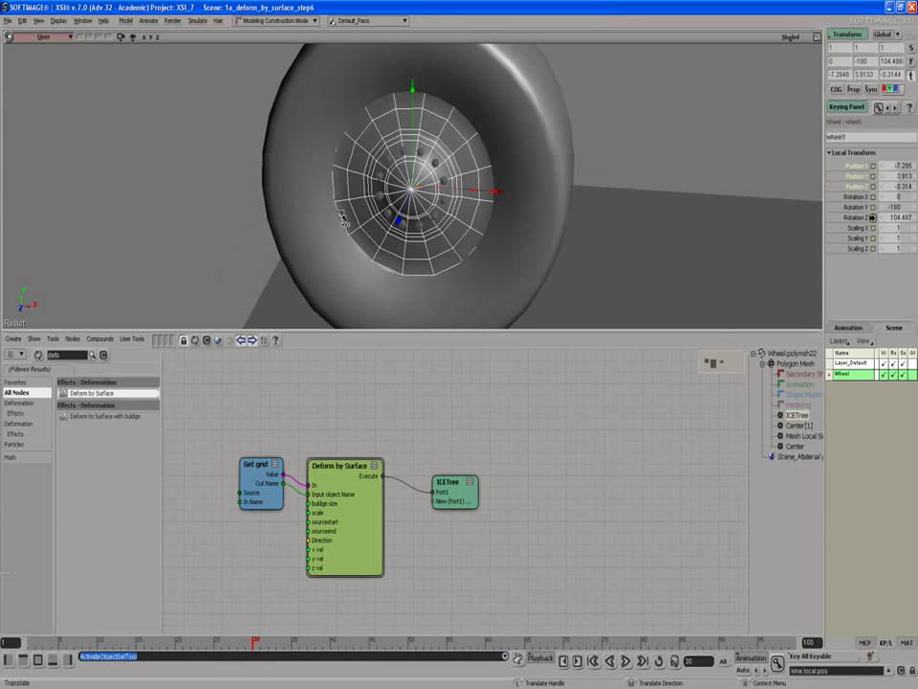
scroll(344, 218, down, 4)
key(s)
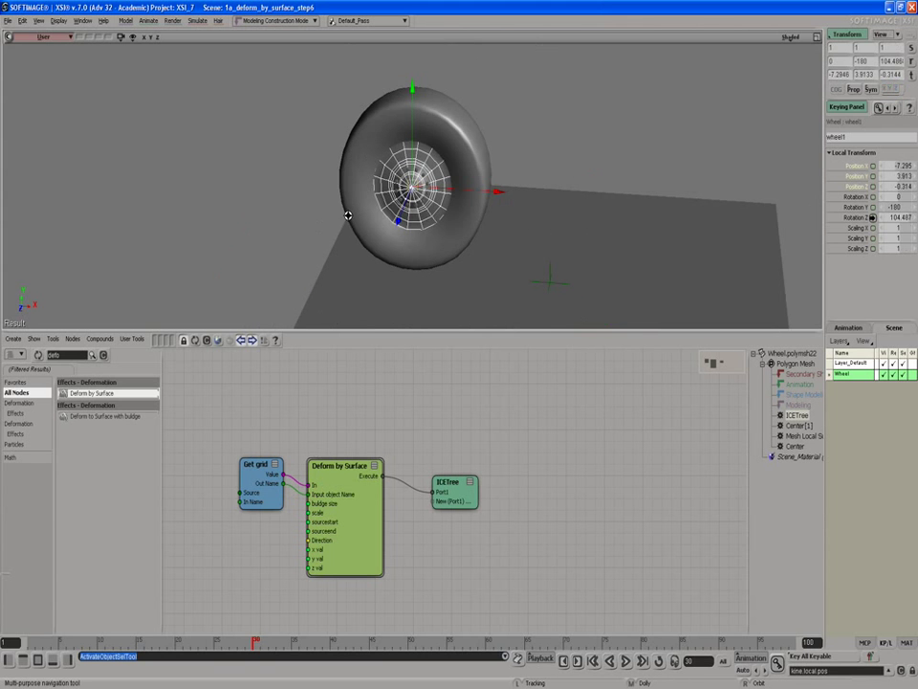
drag(346, 233, 353, 226)
right_drag(352, 224, 362, 205)
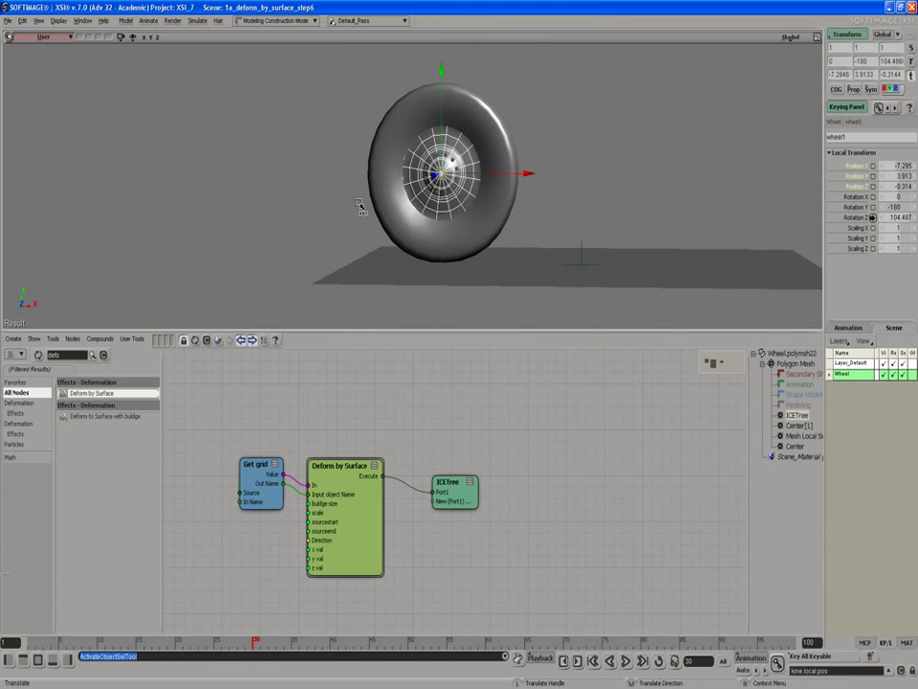
key(v)
drag(440, 77, 441, 76)
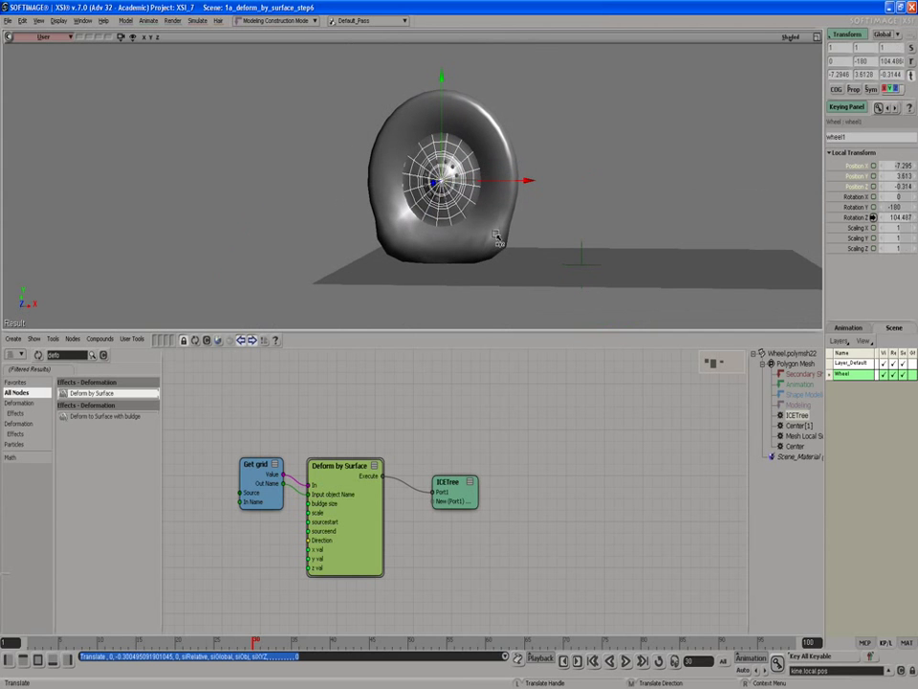
drag(522, 180, 571, 194)
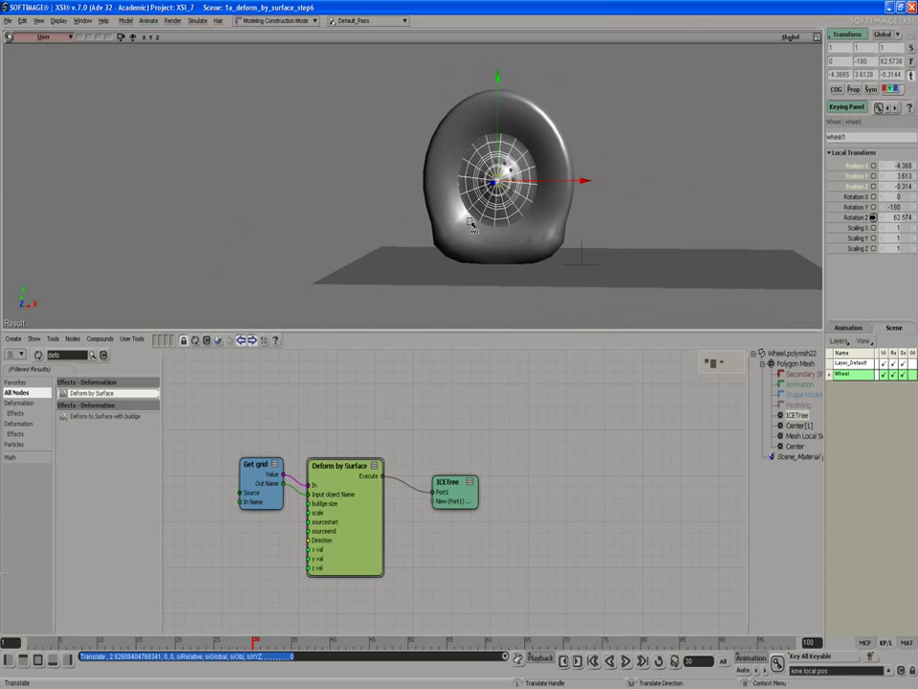
Open the Deform by Surface node's properties and set z val to 1.384 and x val to 0.126
key(s)
right_drag(430, 222, 469, 232)
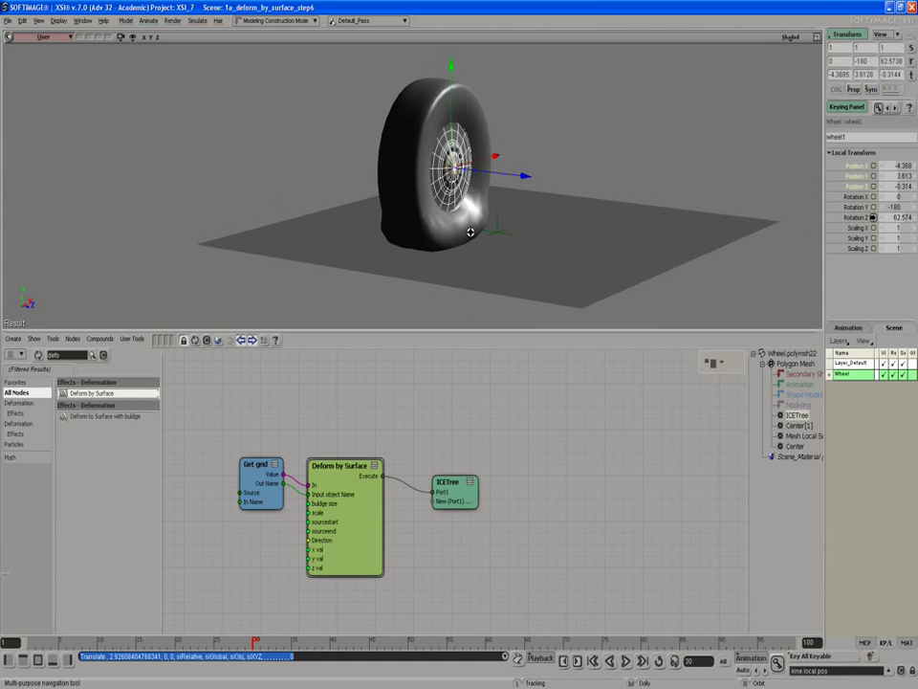
double_click(352, 469)
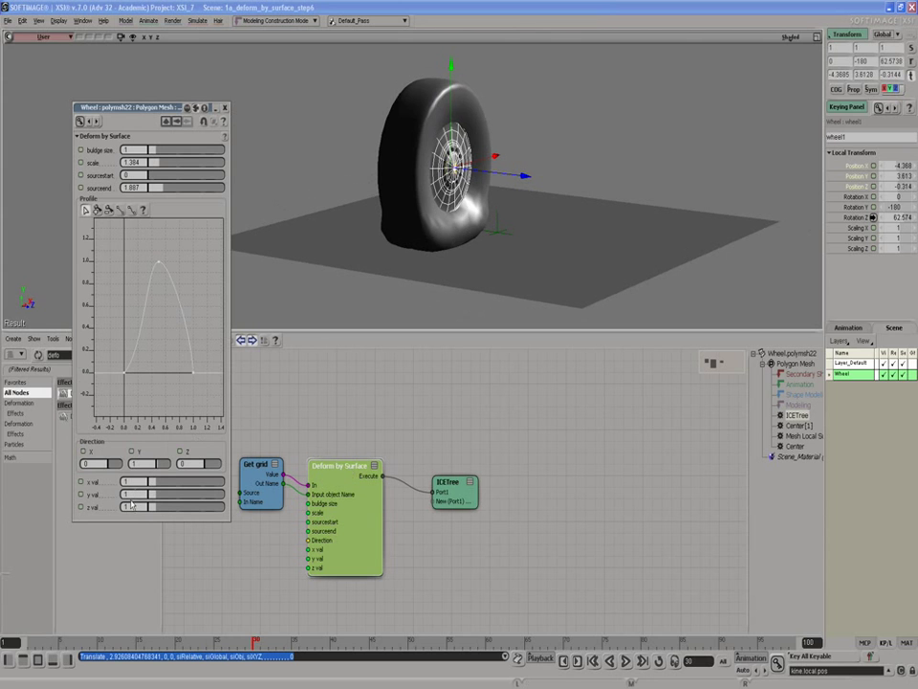
drag(156, 513, 151, 483)
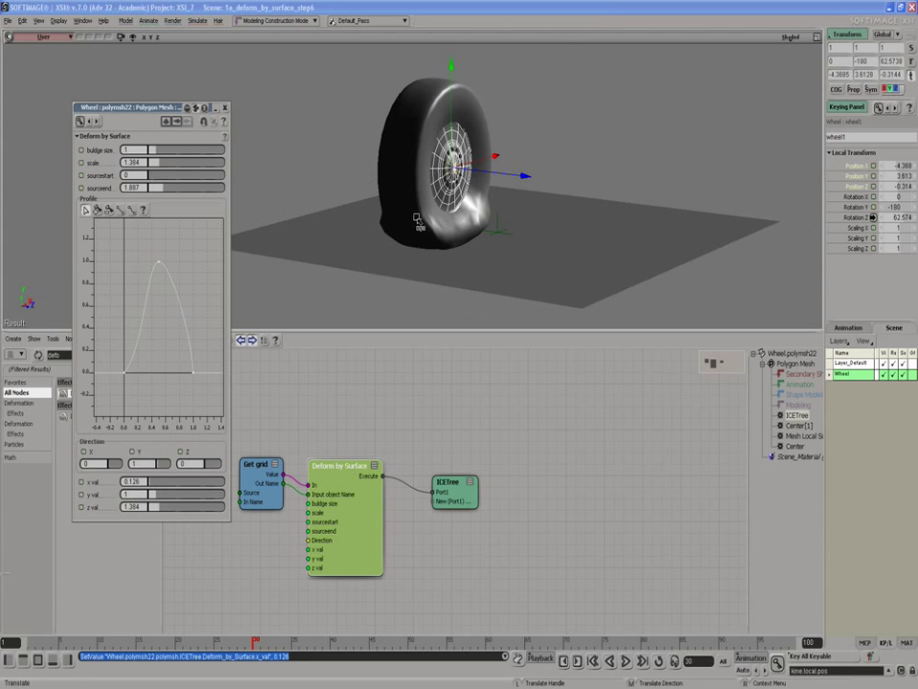
Set the Deform by Surface x val to 1.384 and move the wheel to about X -6.17, Y 3.57
key(s)
right_drag(430, 198, 399, 181)
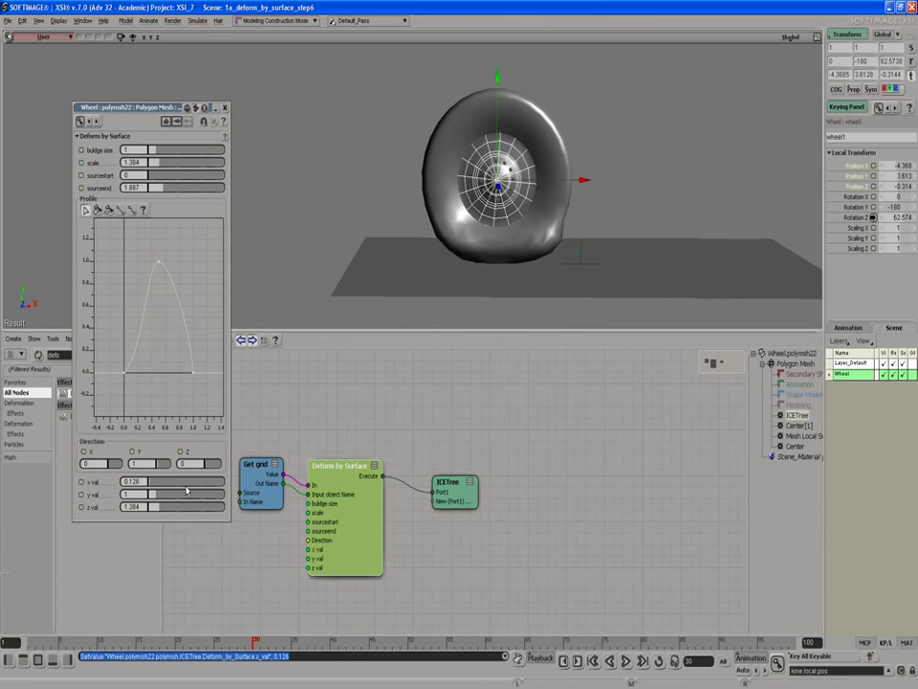
drag(148, 482, 160, 481)
drag(586, 179, 541, 191)
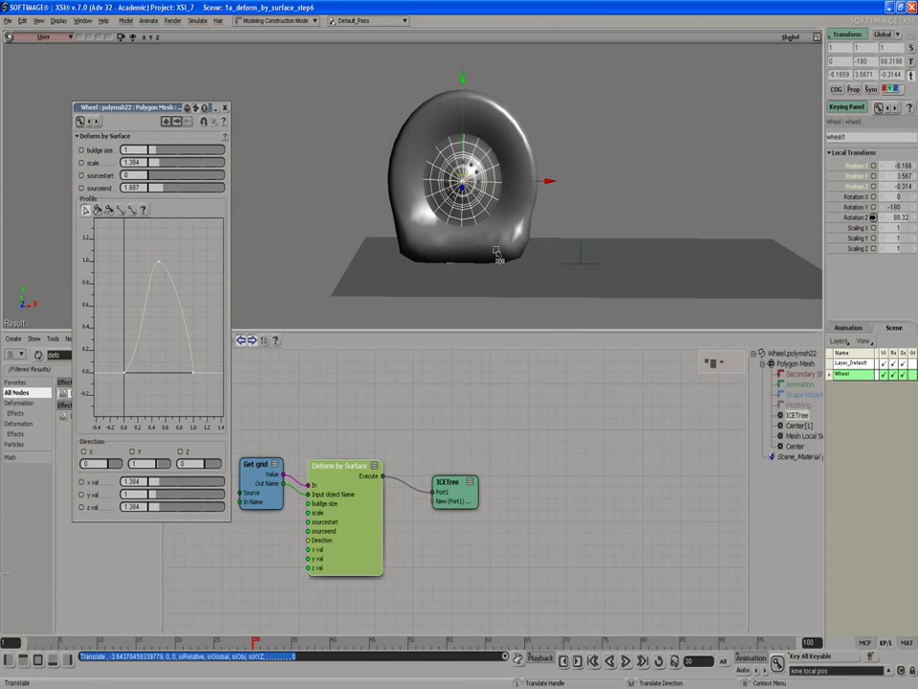
Raise a block of points near the grid's centre by about 0.41 units to form a bump, and return to object selection
key(space)
click(602, 261)
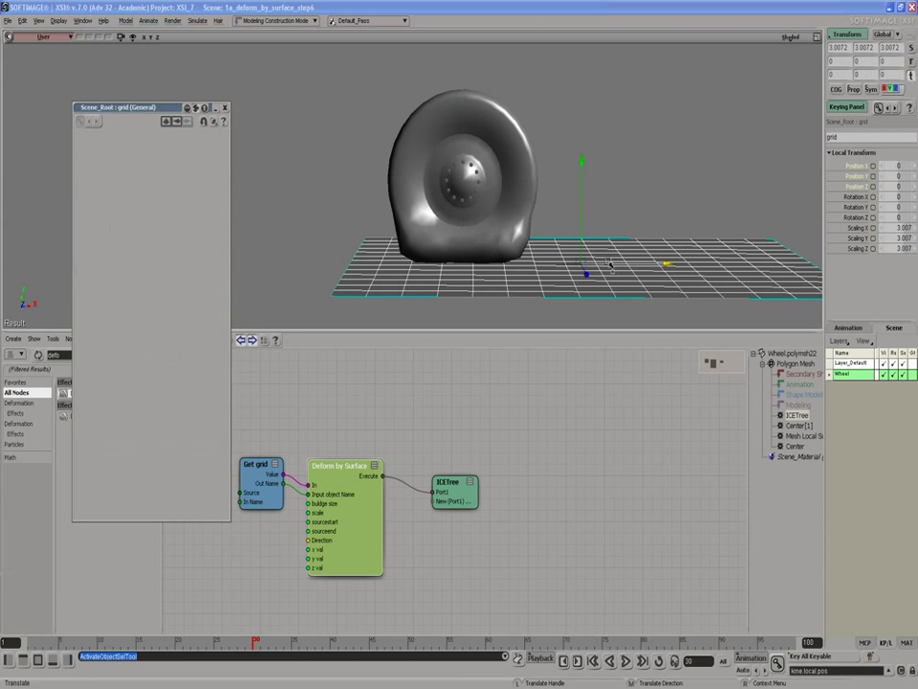
key(m)
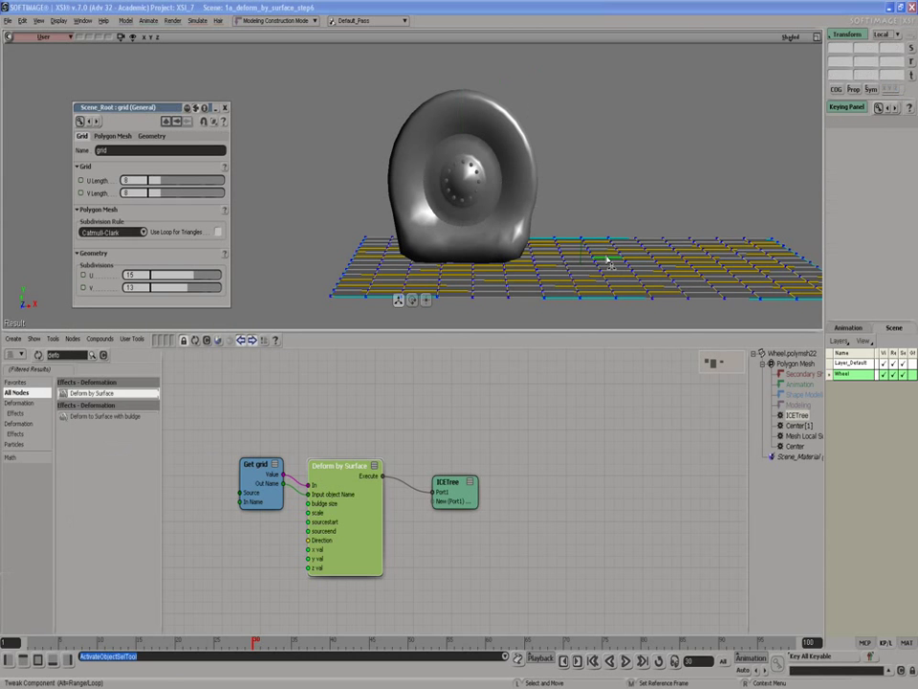
key(t)
drag(587, 251, 633, 275)
key(v)
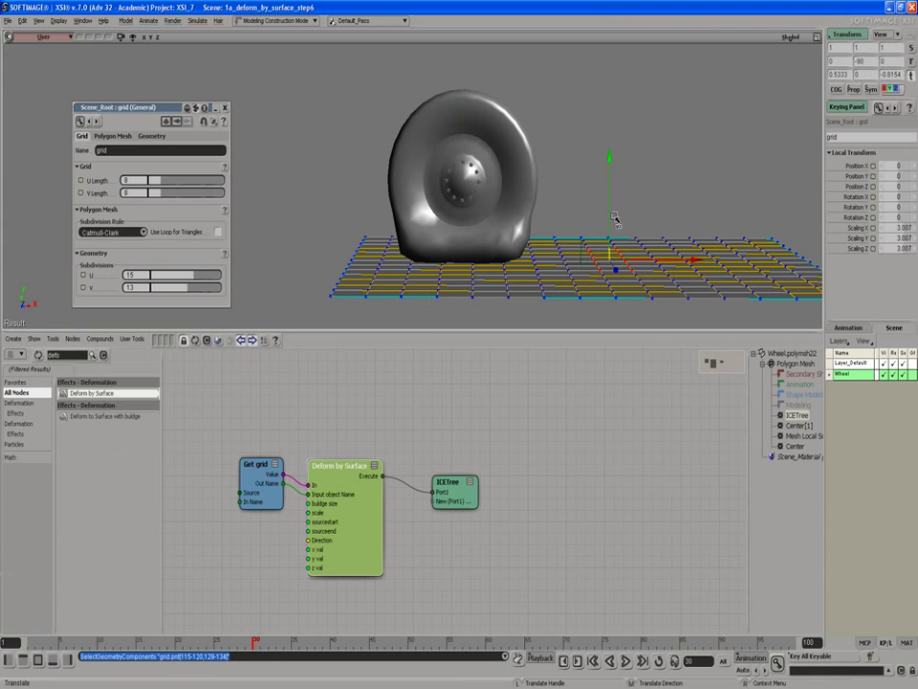
mouse_move(611, 220)
mouse_down()
mouse_move(609, 198)
mouse_move(610, 212)
mouse_up()
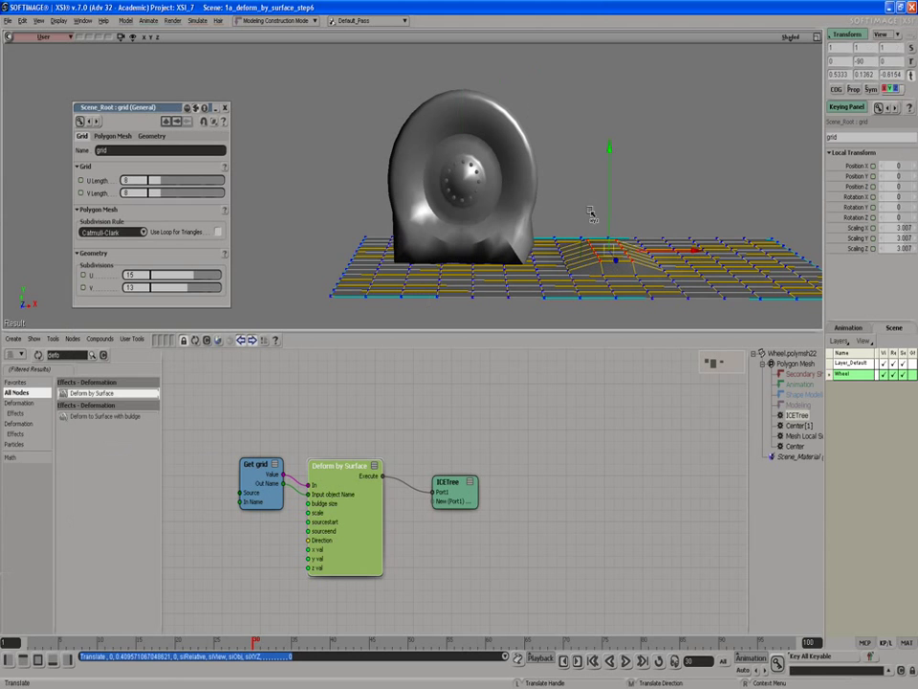
key(space)
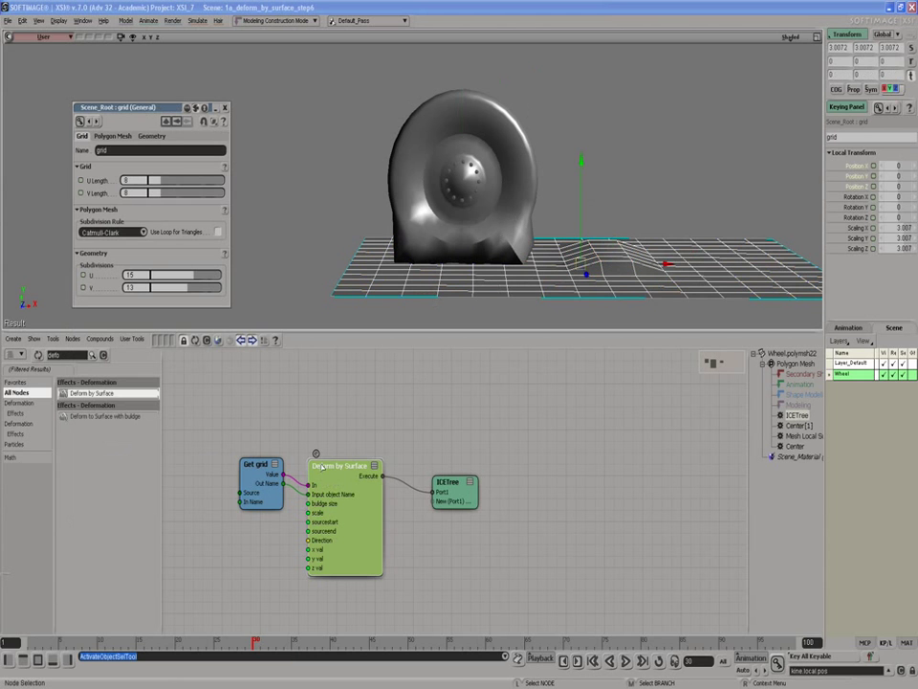
Inside Deform by Surface's setup deform distance compound, connect the grid bounding box's Min Y to the Second input of Get Distance Between
click(316, 453)
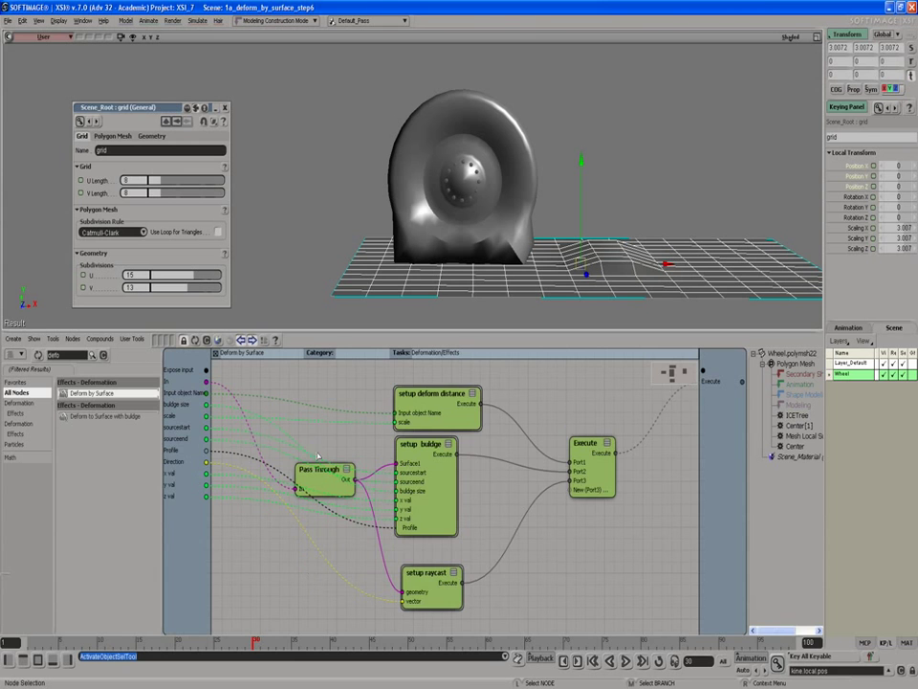
click(404, 382)
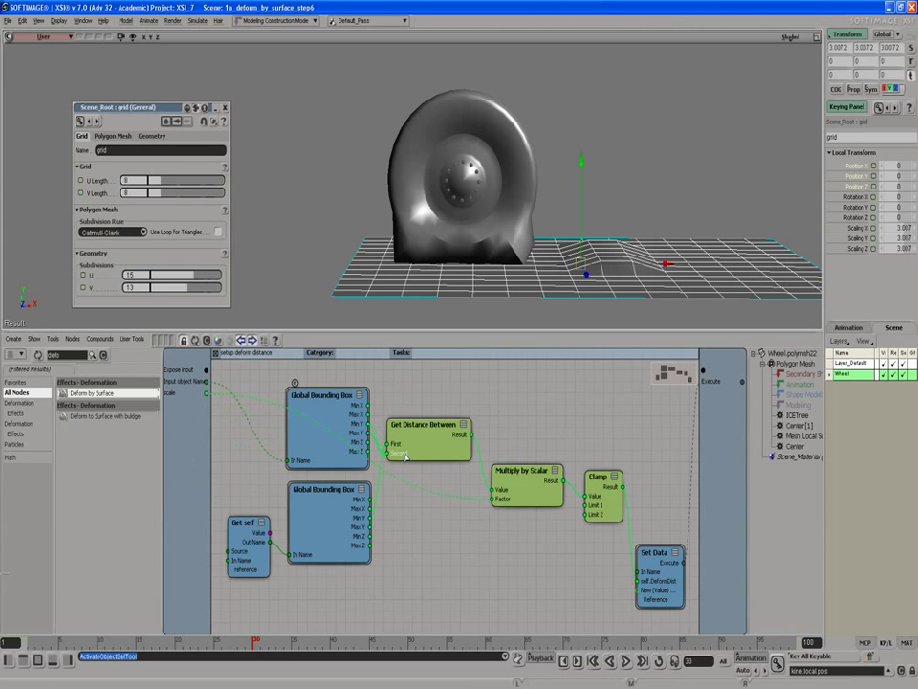
drag(406, 457, 405, 456)
Slide wheel1 over the grid's bump, check it in wireframe display, and bring it back to about X -4.57
key(space)
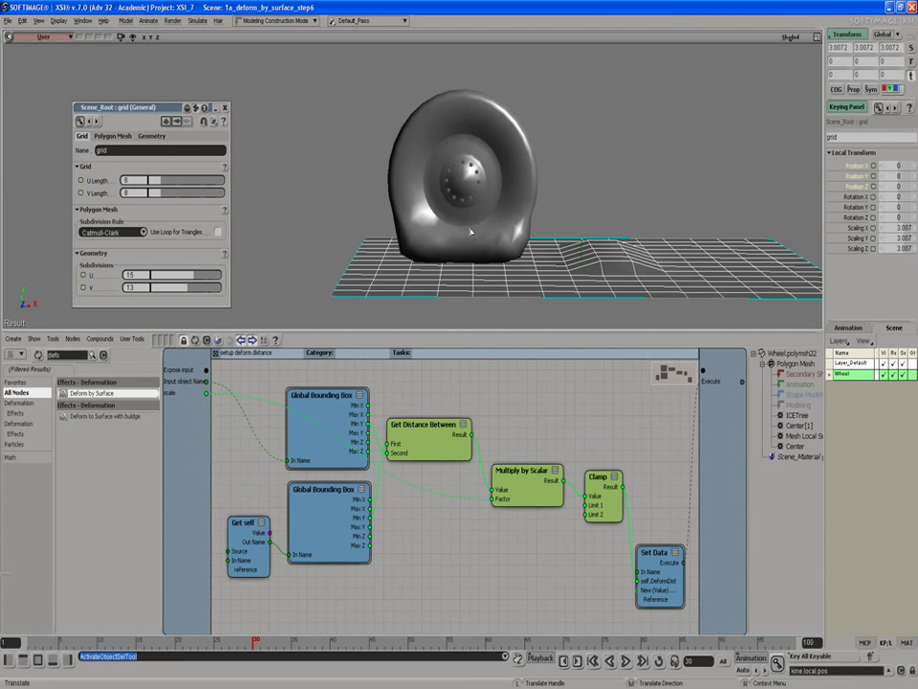
click(471, 230)
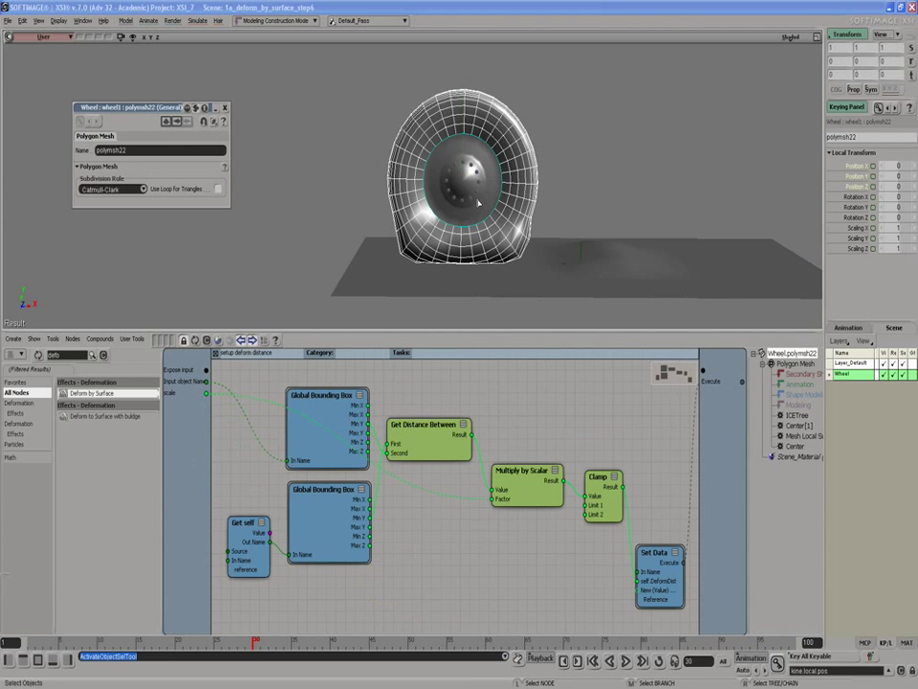
click(483, 205)
key(v)
mouse_move(541, 183)
mouse_down()
mouse_move(610, 188)
mouse_move(657, 171)
mouse_move(703, 182)
mouse_up()
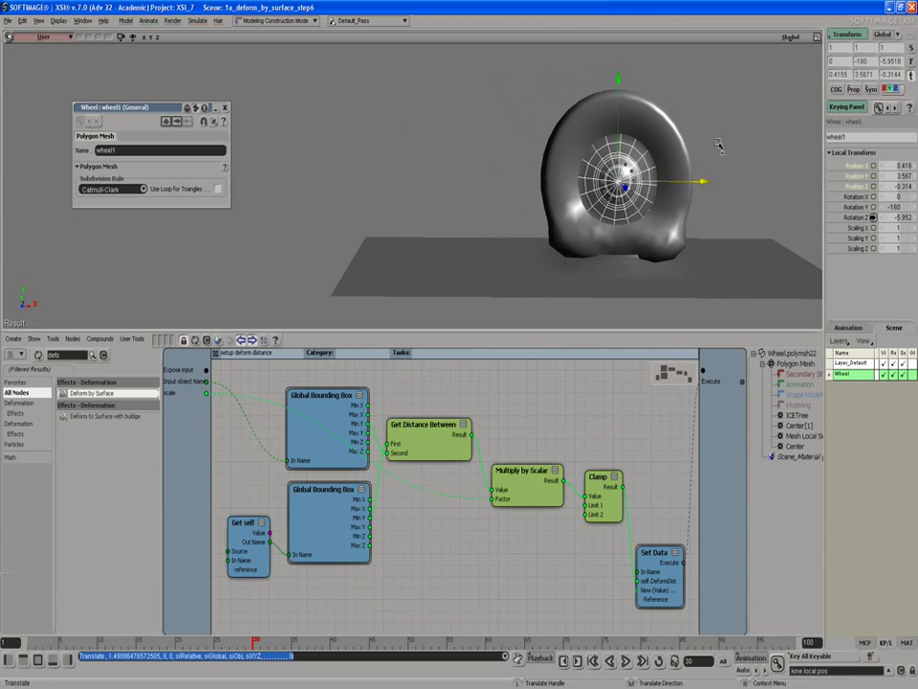
middle_click(796, 39)
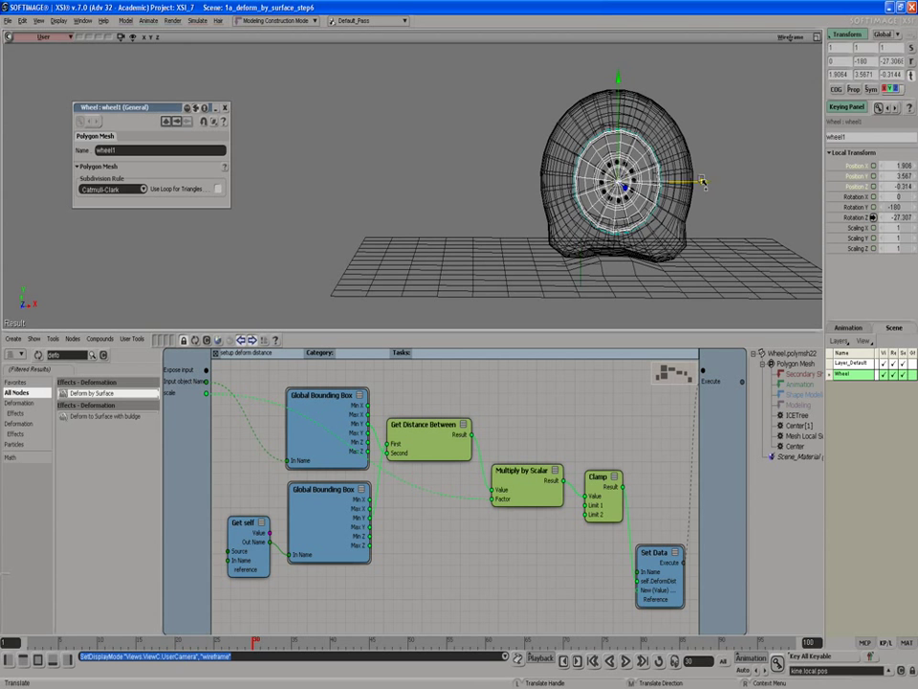
mouse_move(705, 182)
mouse_down()
mouse_move(755, 184)
mouse_move(649, 163)
mouse_move(780, 151)
mouse_move(577, 160)
mouse_up()
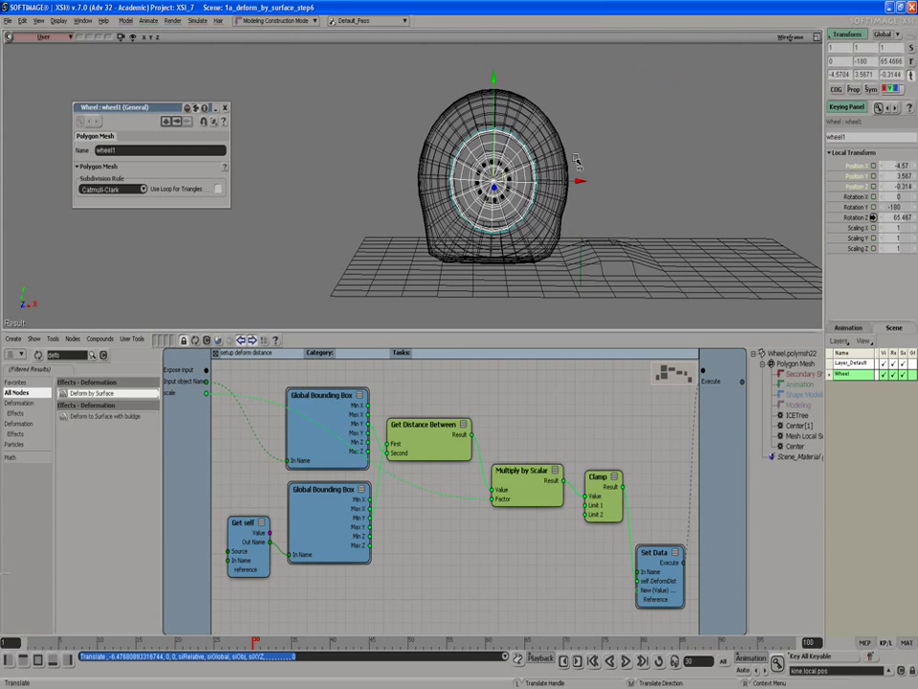
Go back up to the Deform by Surface compound, try disconnecting setup buldge from the Execute node's Port2, and undo the disconnection
click(216, 353)
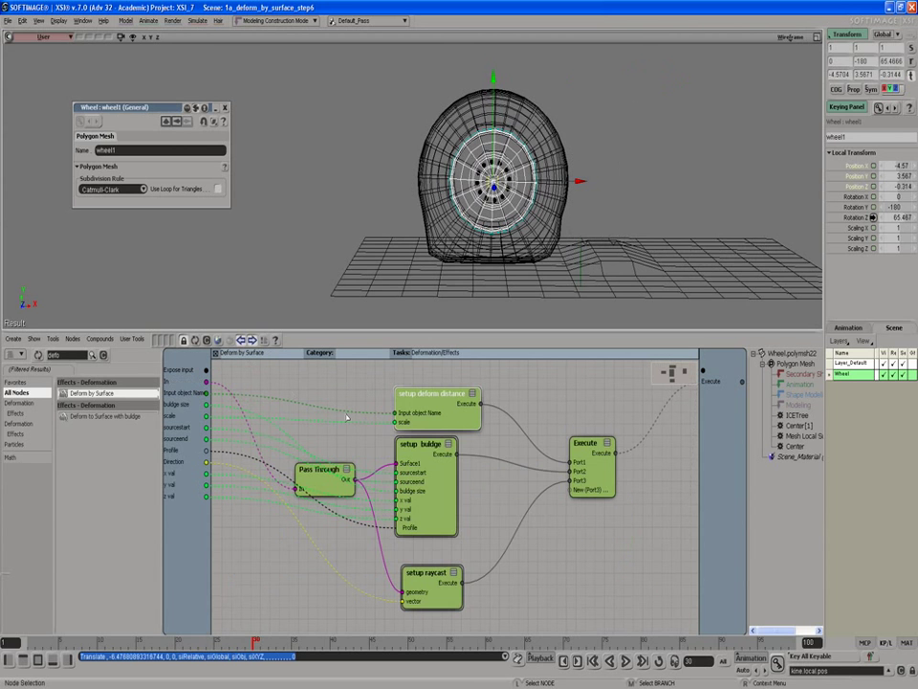
click(217, 353)
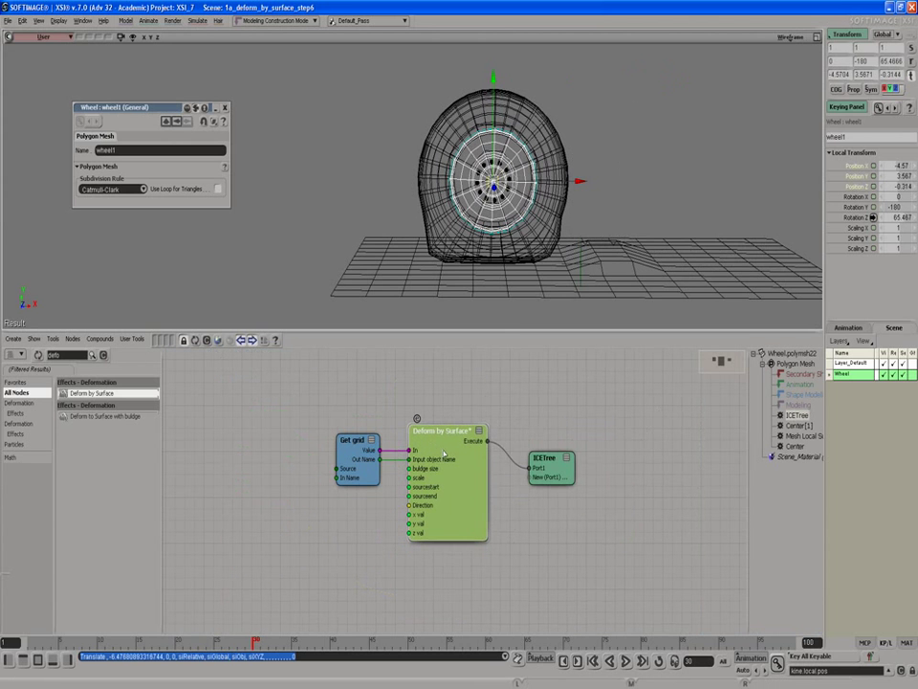
drag(412, 440, 415, 429)
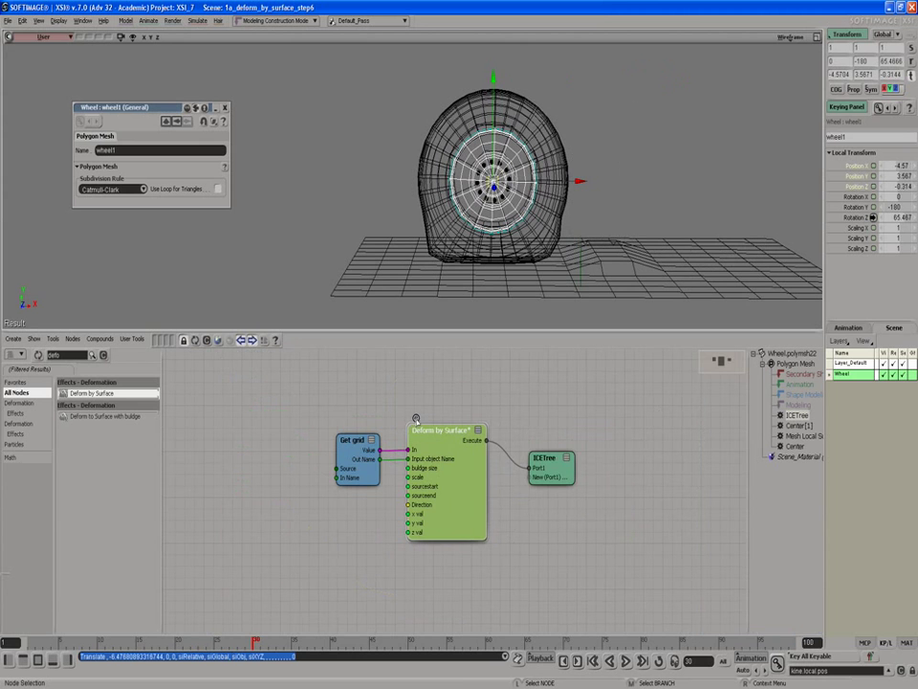
click(416, 419)
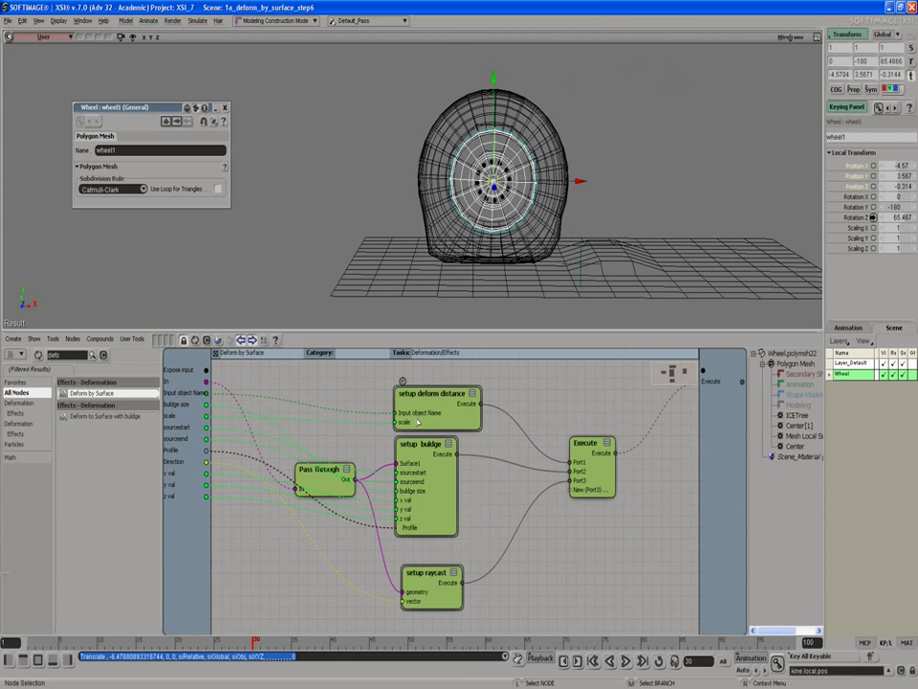
drag(419, 473, 524, 474)
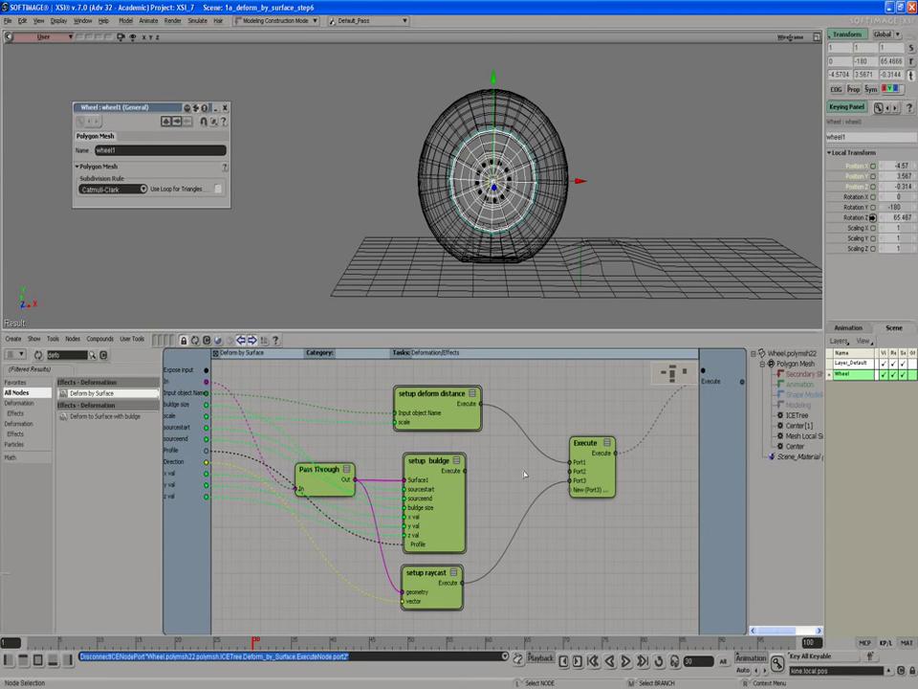
key(ctrl+z)
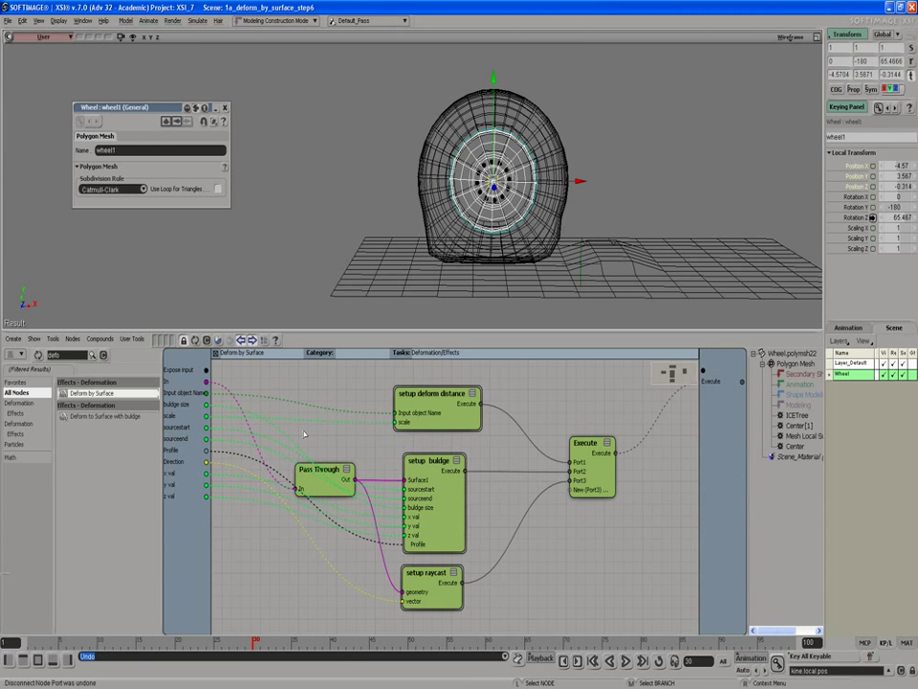
Find the If node and insert it between setup buldge, wired to If True, and the Execute node's Port2
double_click(73, 357)
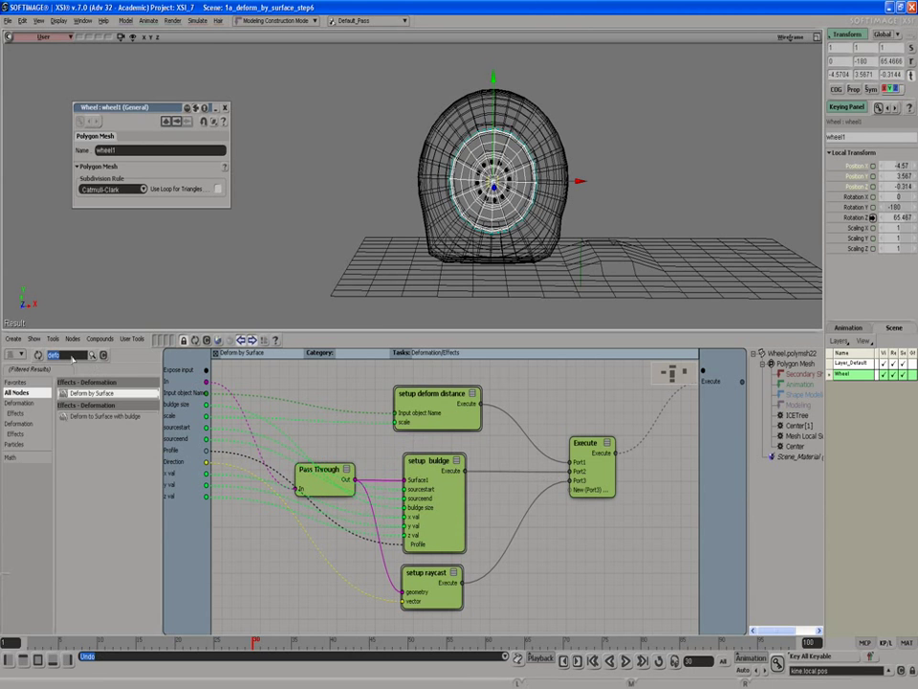
text(if)
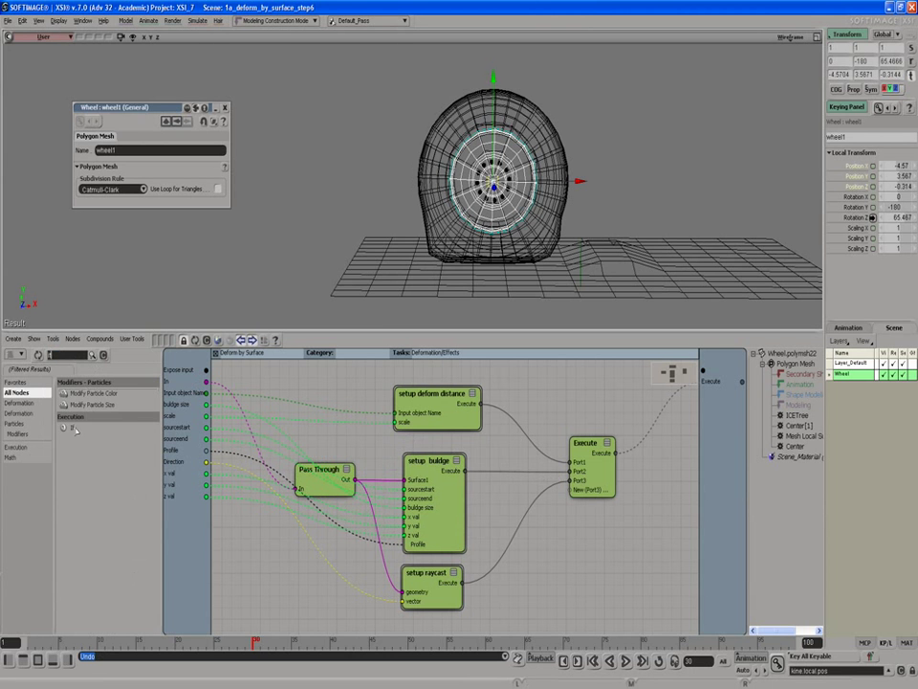
drag(76, 431, 574, 471)
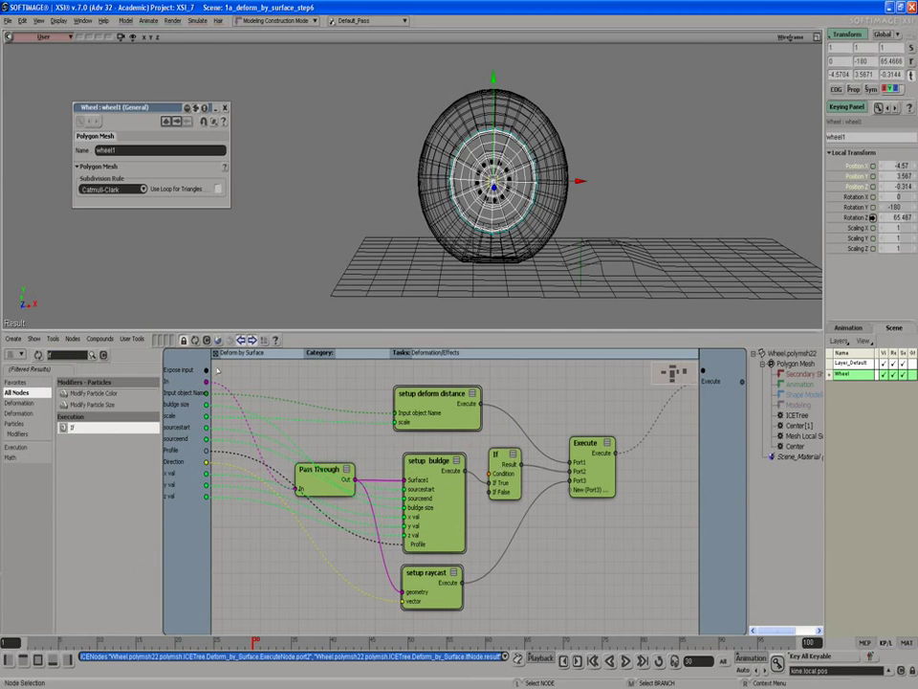
Expose the If node's Condition as an input of the Deform by Surface compound and rename it "do buldge"
drag(210, 369, 510, 476)
right_click(180, 508)
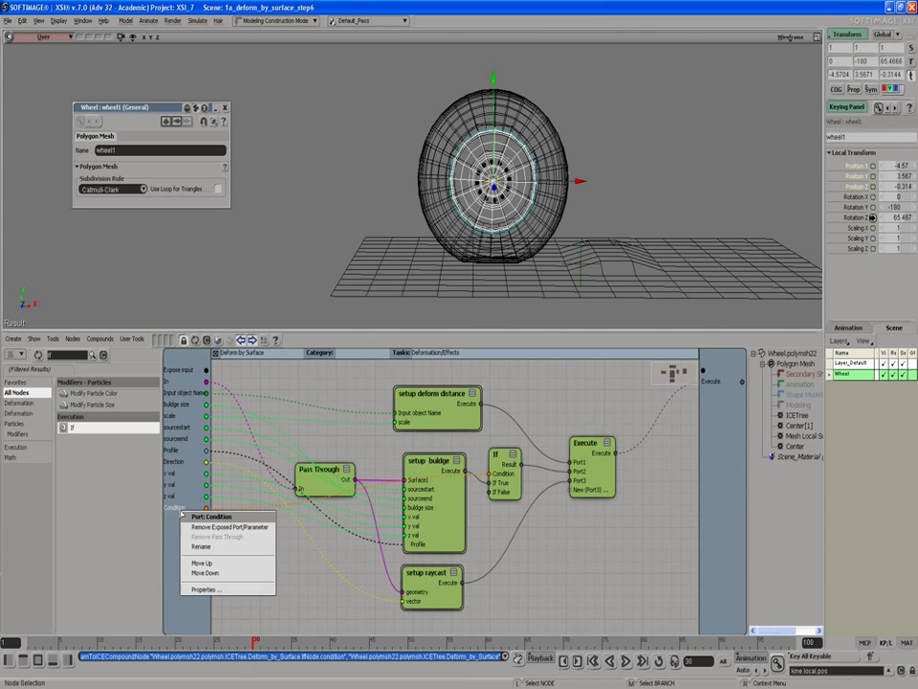
click(201, 546)
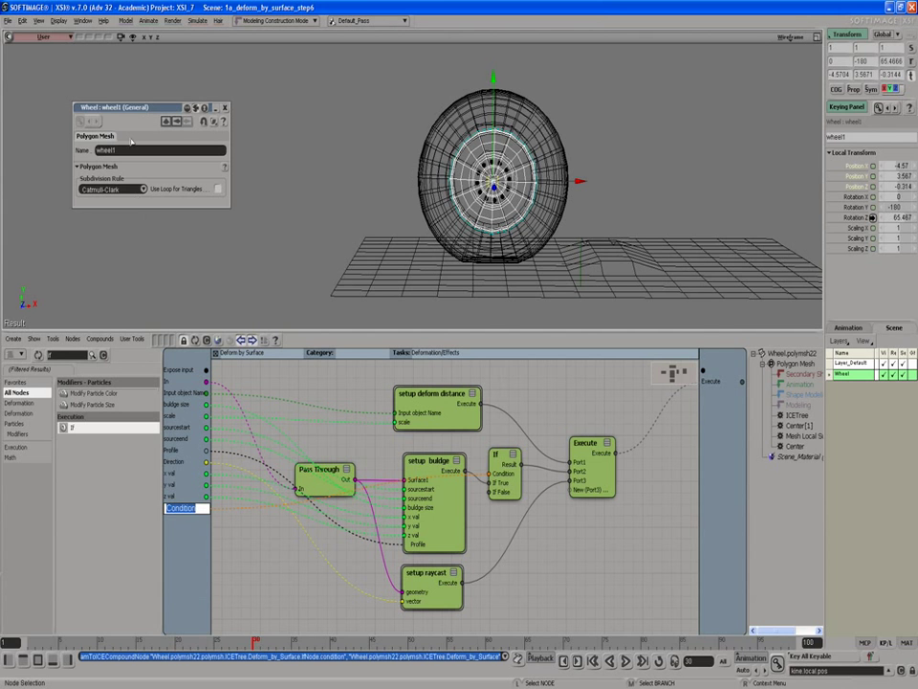
text(b)
key(BackSpace)
key(Right)
key(Return)
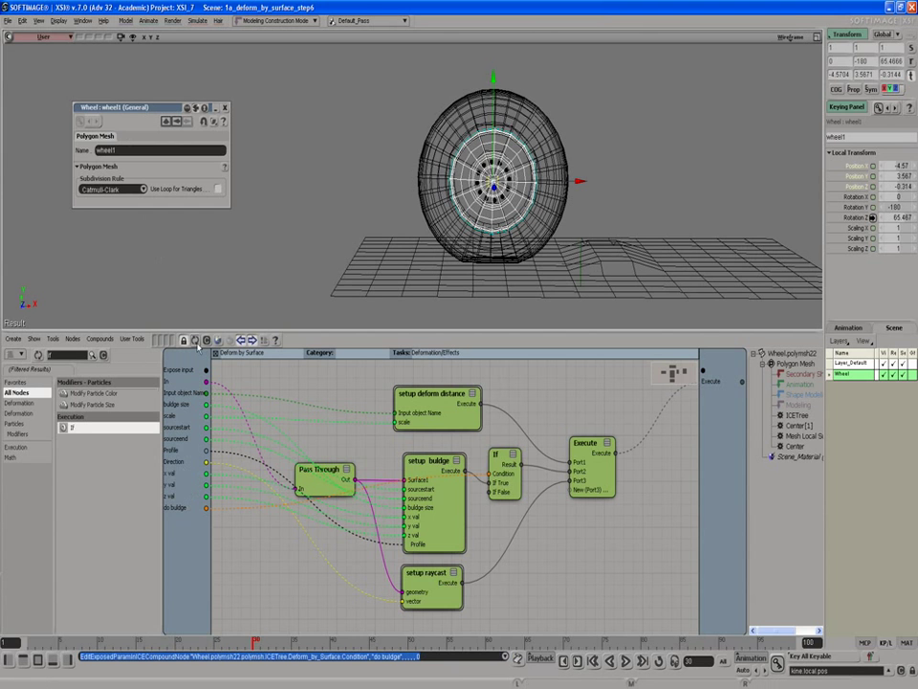
Return to the top level of the ICE tree and enable do buldge in Deform by Surface's properties
click(216, 353)
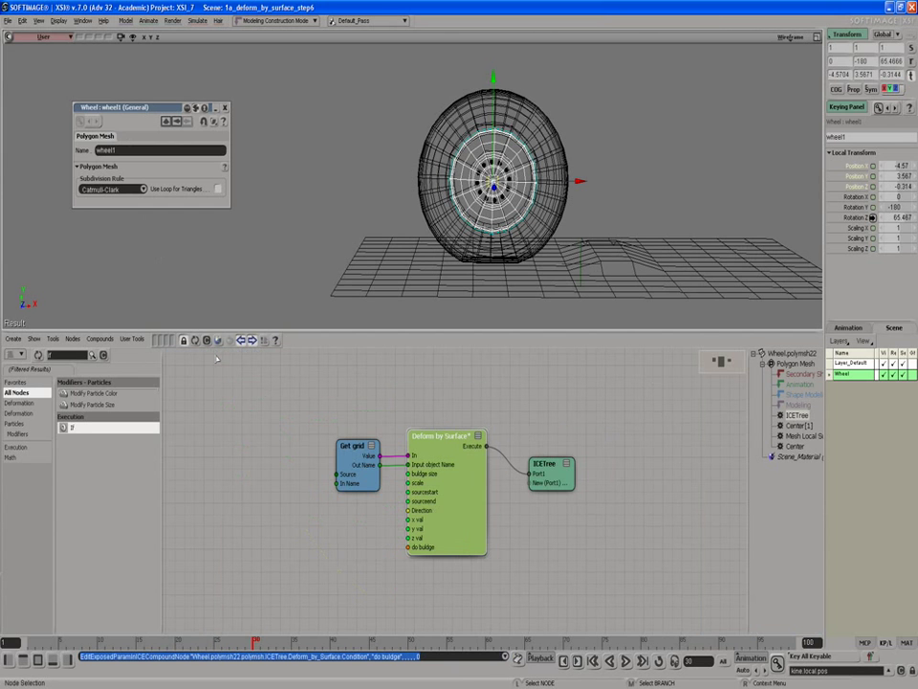
double_click(463, 491)
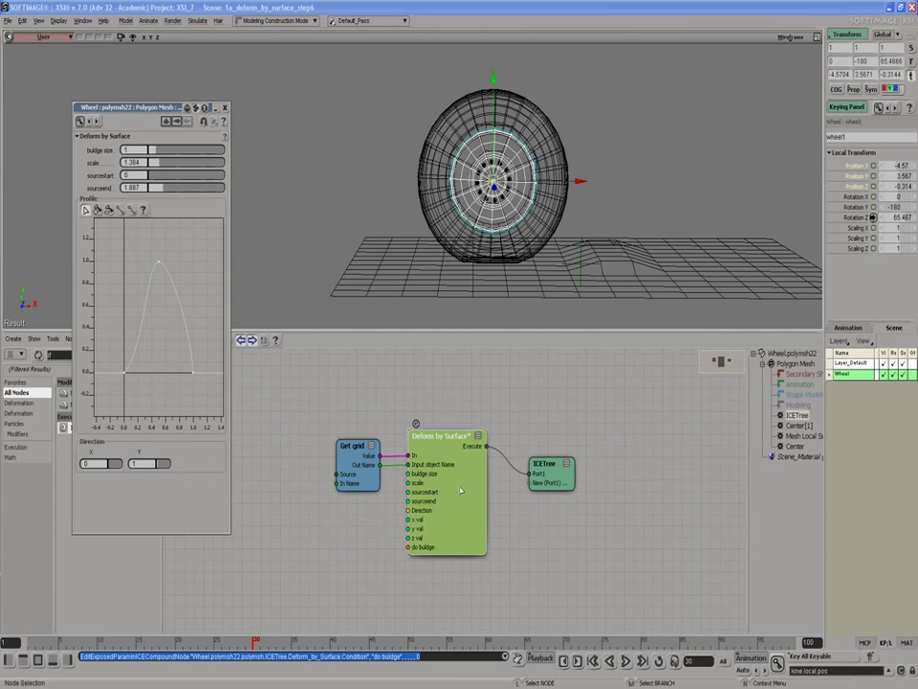
click(221, 520)
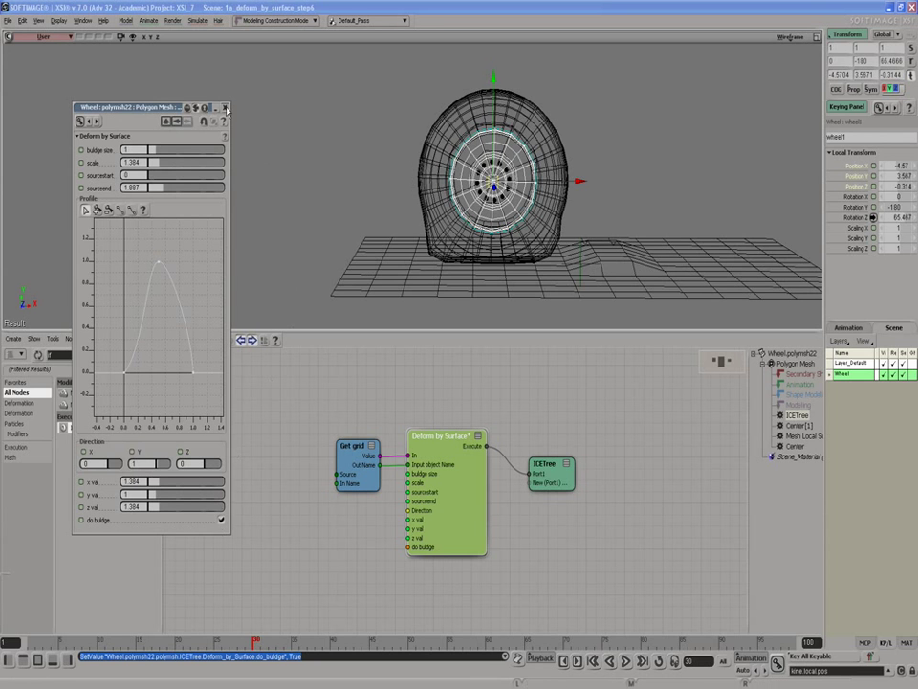
click(226, 109)
Set the Deform by Surface compound's version to 3.1 with the version tag "buldge option"
right_click(465, 478)
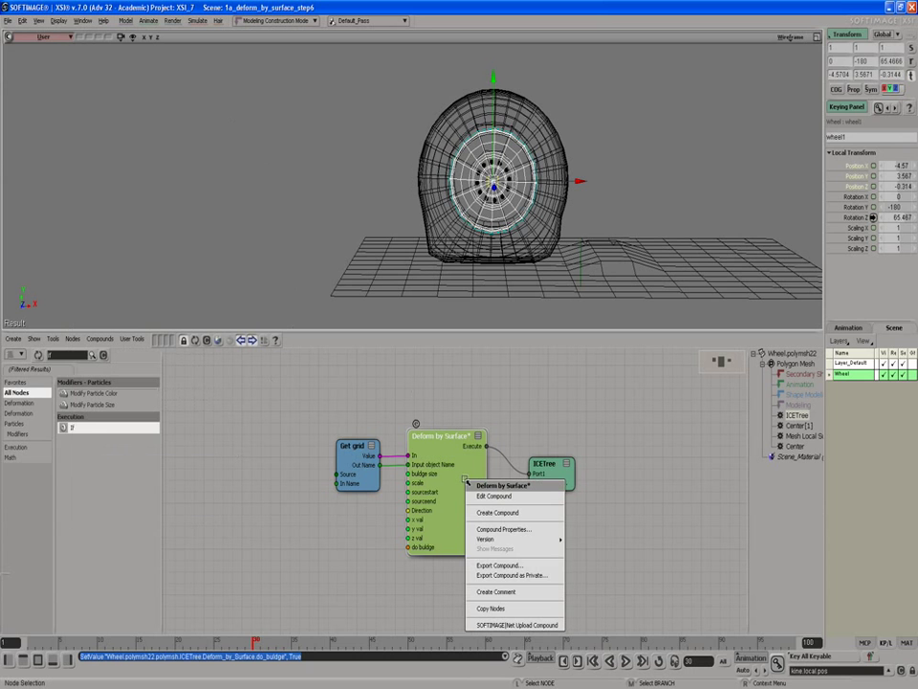
mouse_move(486, 540)
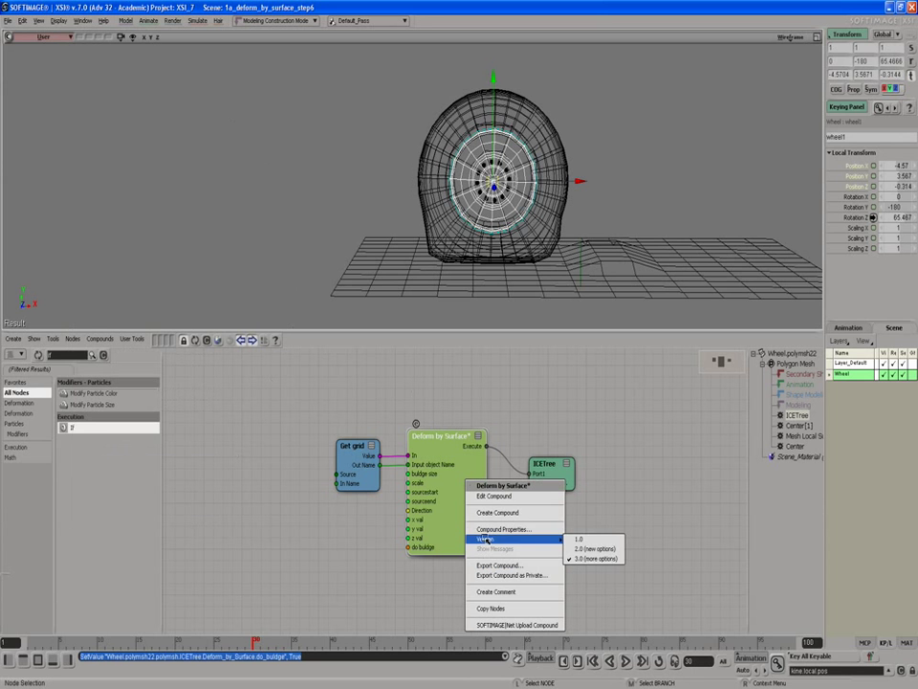
click(534, 529)
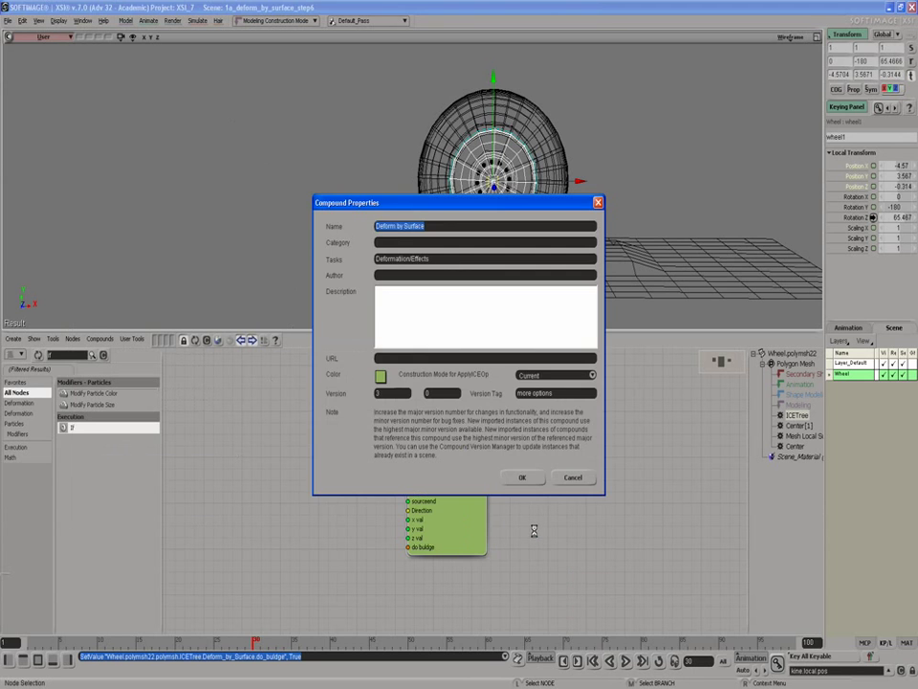
click(438, 393)
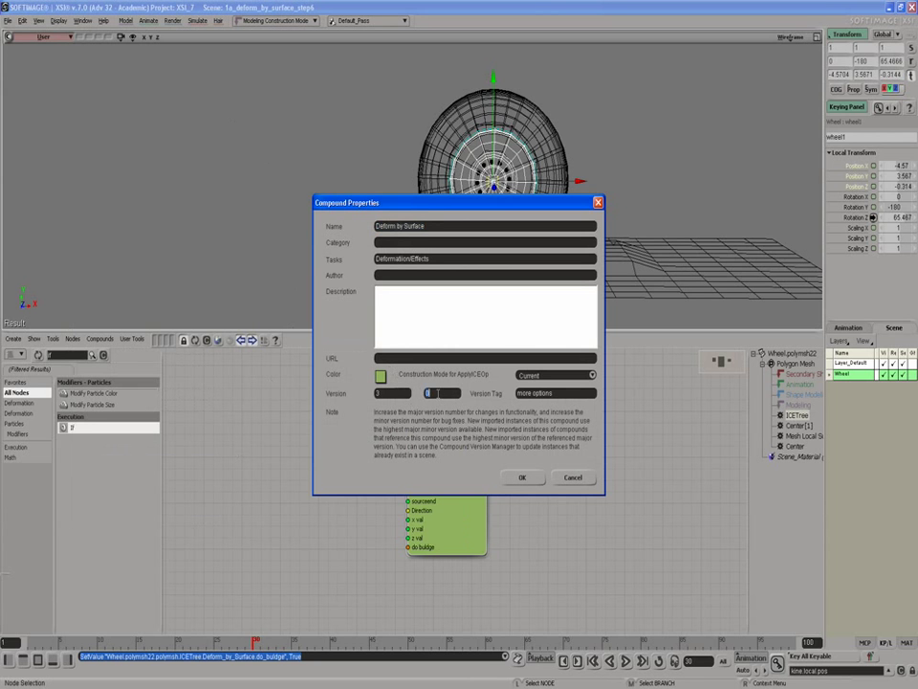
text(1)
key(Tab)
text(buldge op)
click(523, 478)
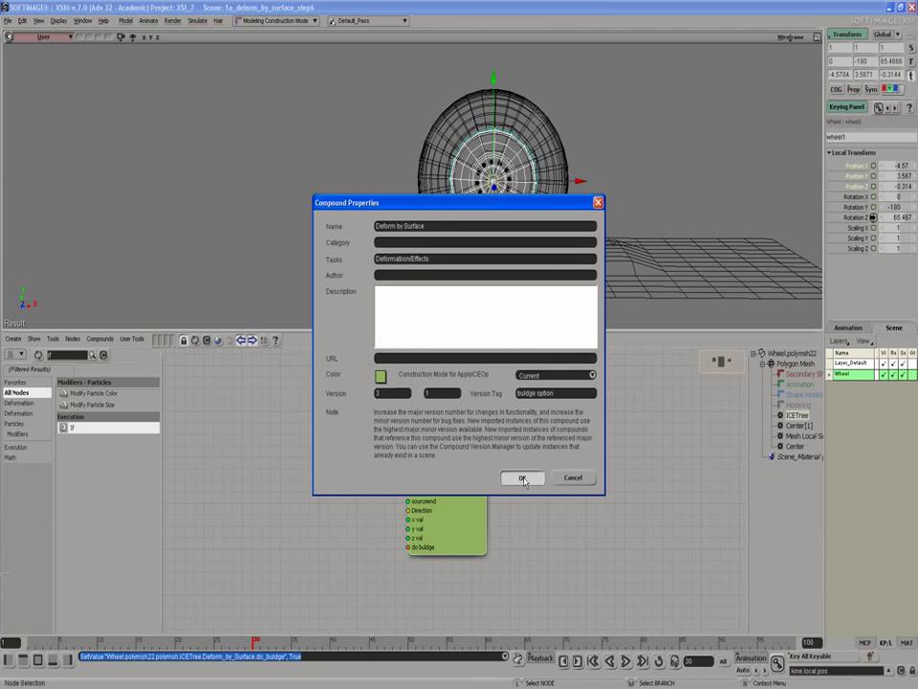
Export the Deform by Surface compound to the Compounds folder as Deform by Surface.3.1
right_click(438, 455)
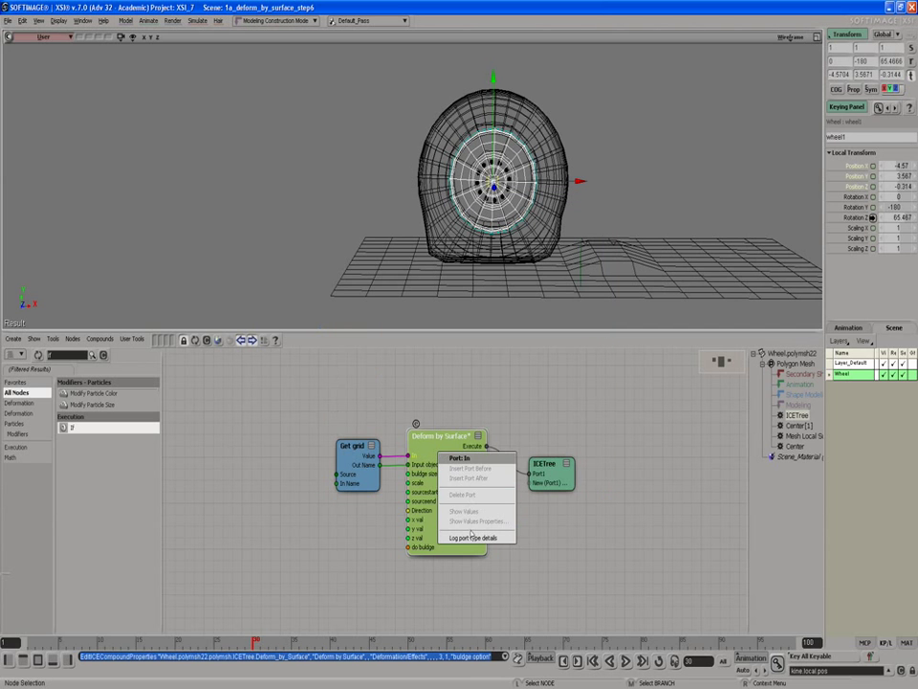
click(432, 450)
right_click(431, 451)
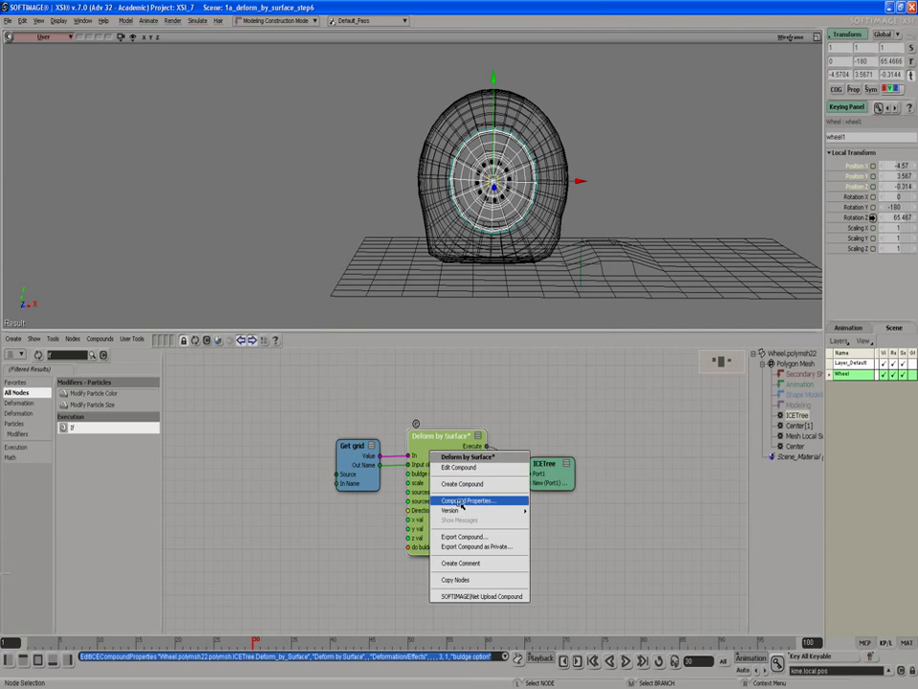
click(461, 536)
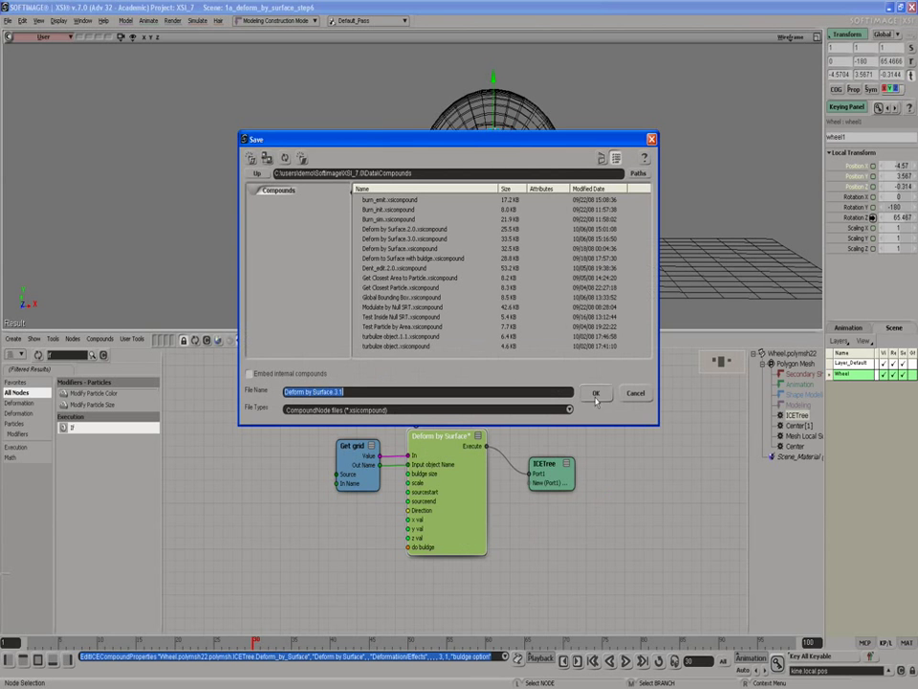
click(595, 394)
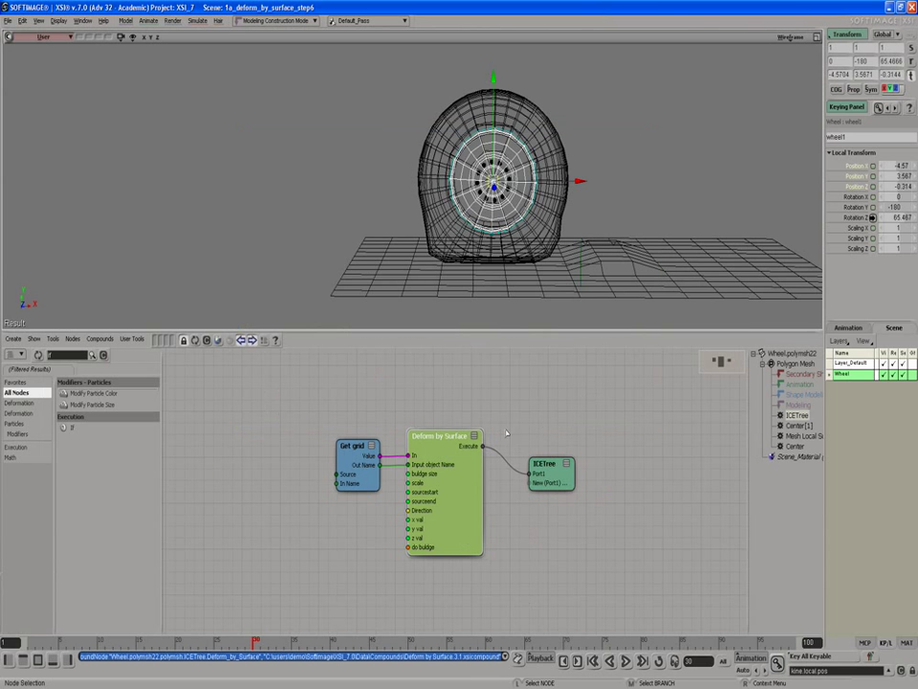
Examine the node network inside Deform by Surface, return to the ICE tree, and review the commands available for compounds
drag(461, 452, 473, 450)
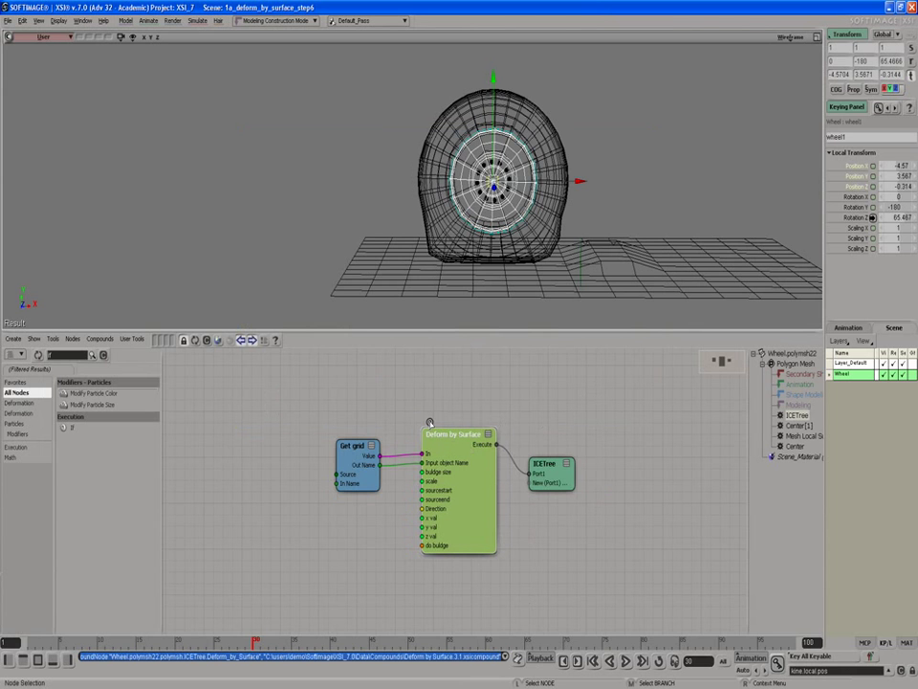
click(430, 422)
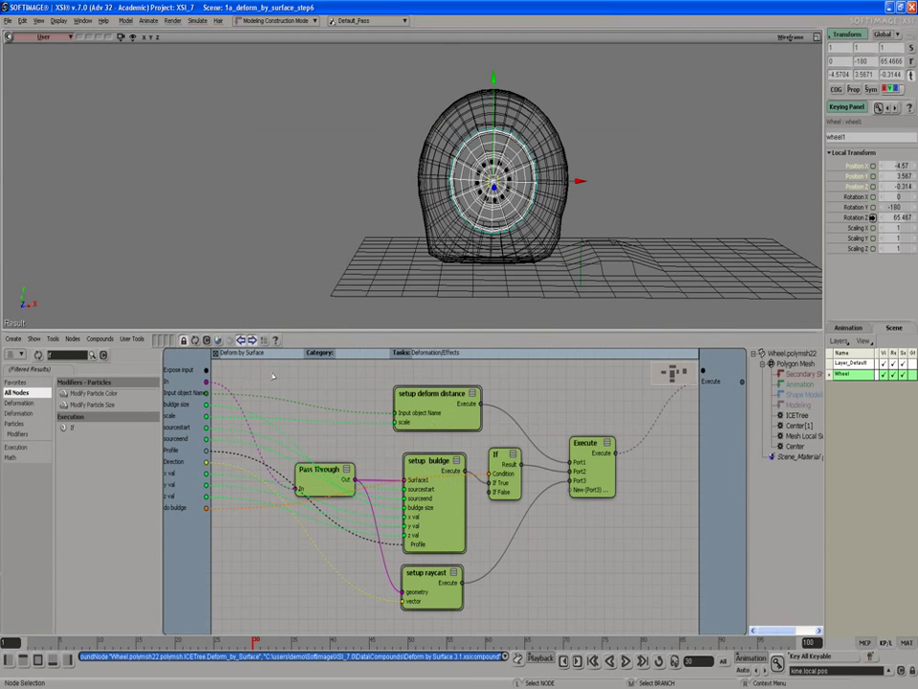
click(216, 354)
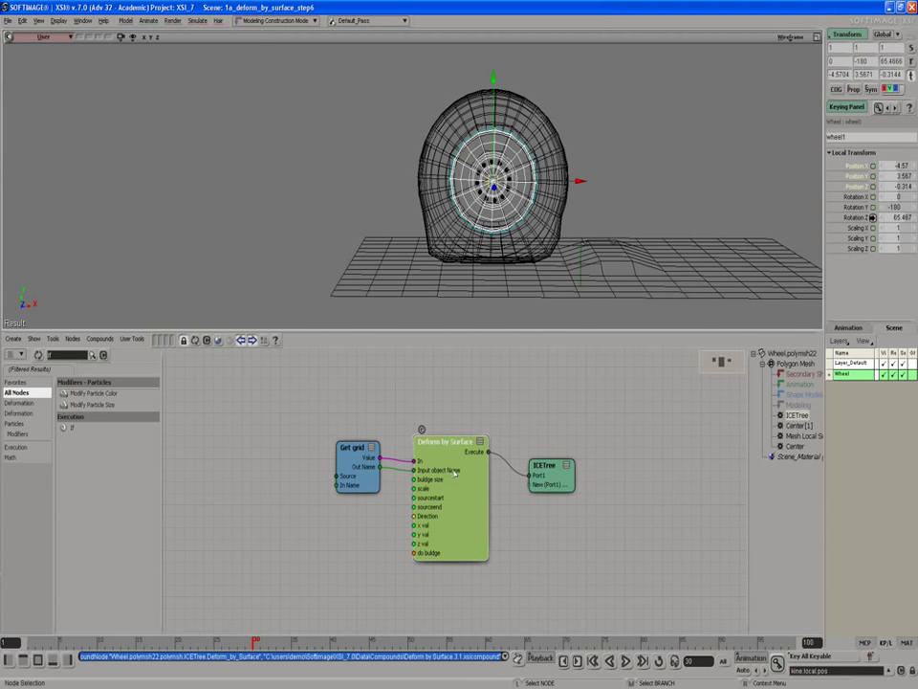
right_click(432, 466)
key(Escape)
right_click(447, 461)
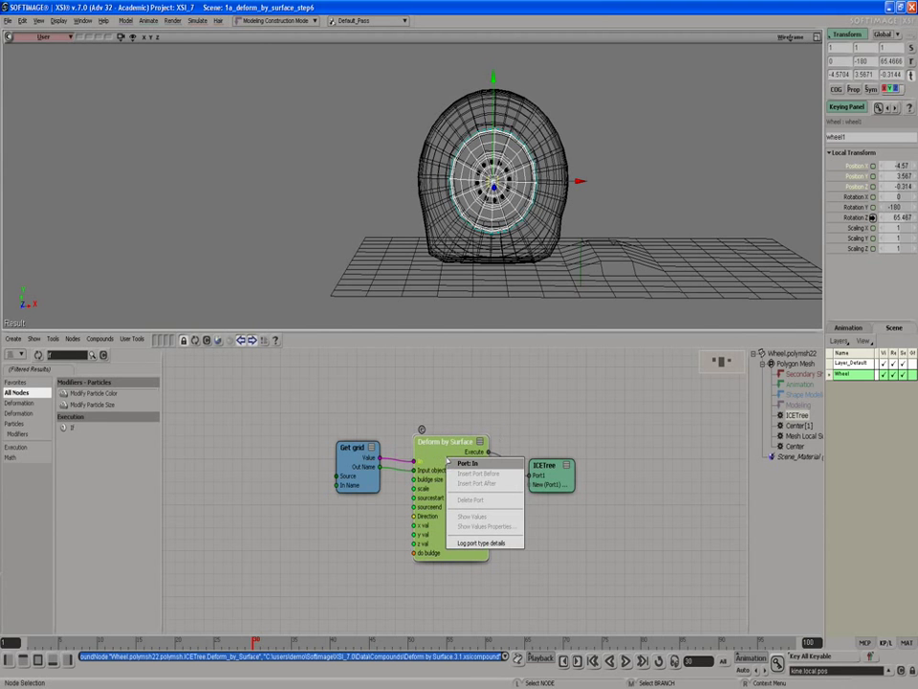
click(99, 339)
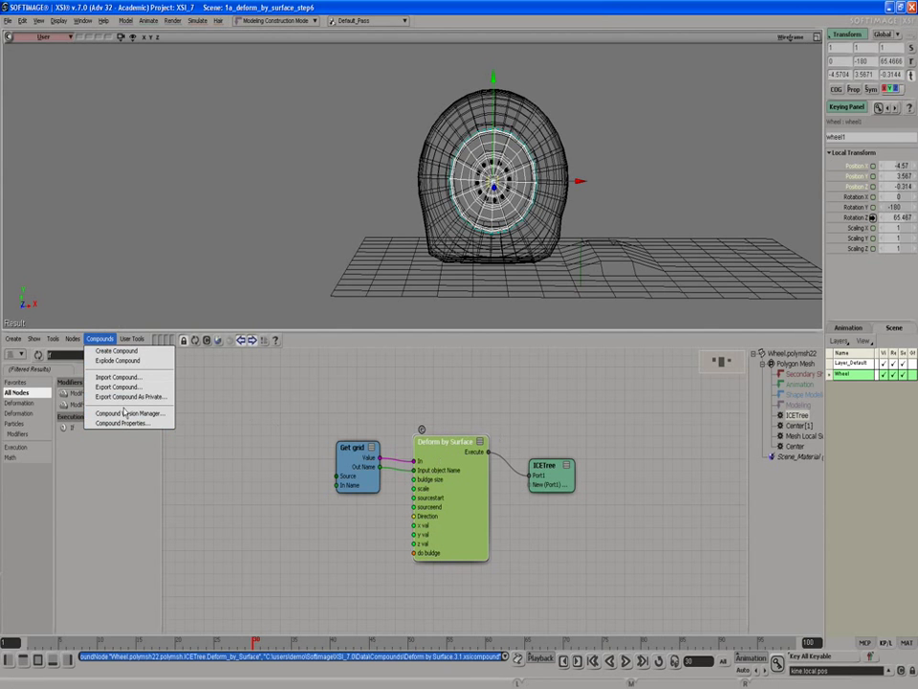
mouse_move(124, 340)
right_click(437, 457)
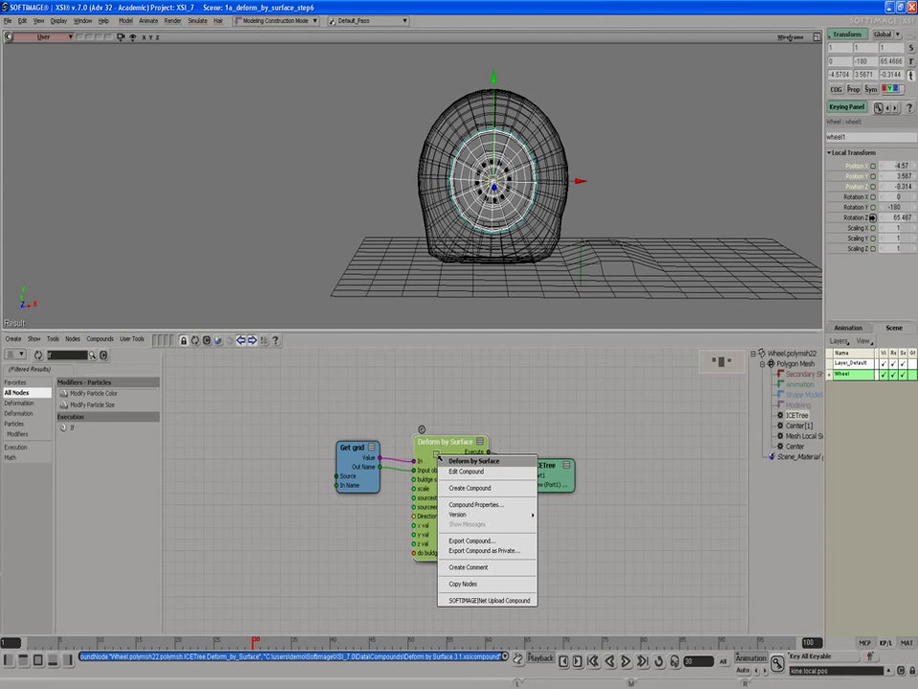